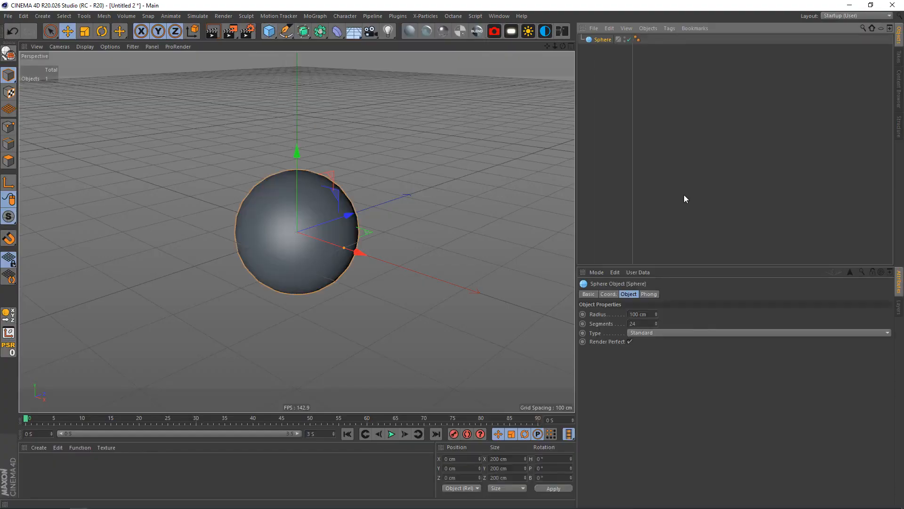
Step: Reduce the sphere's radius to 15 cm
double_click(640, 314)
key(BackSpace)
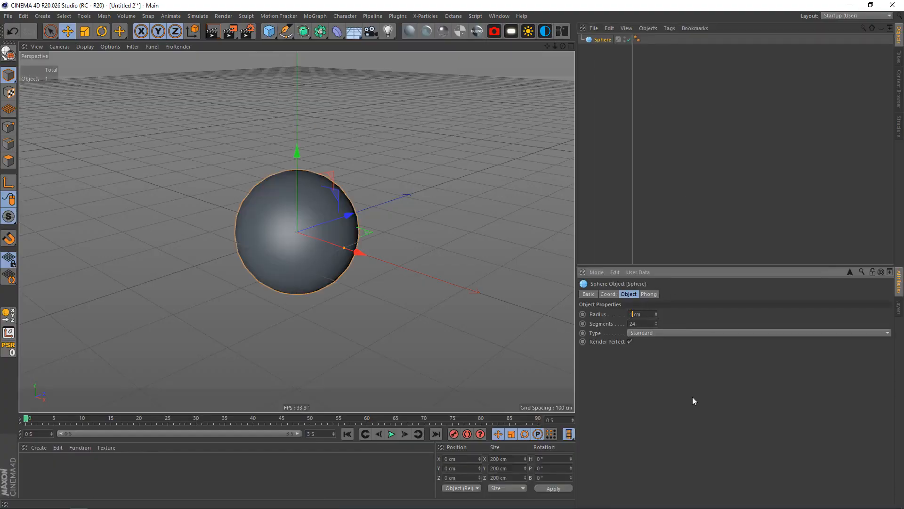
text(1)
key(Return)
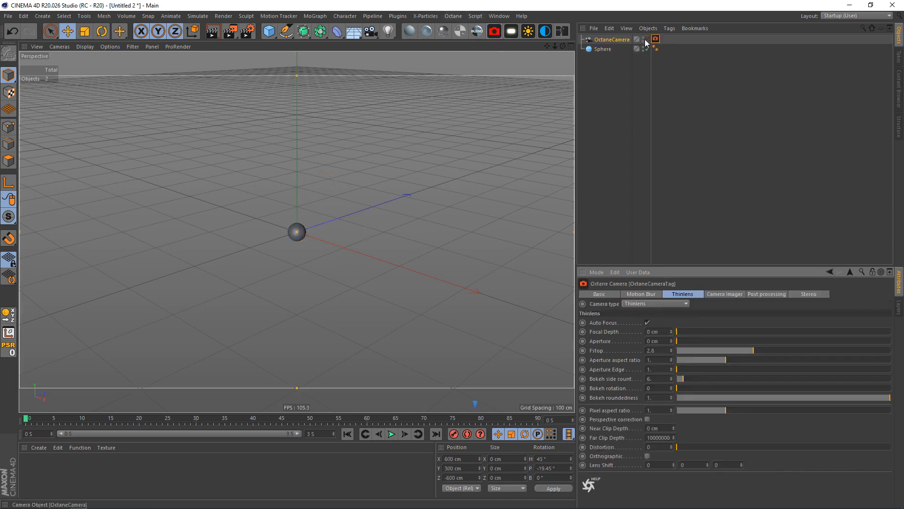
Step: Add an Octane camera and zero its R.H, R.P, P.X and P.Y so it faces the sphere head-on
click(597, 40)
click(664, 295)
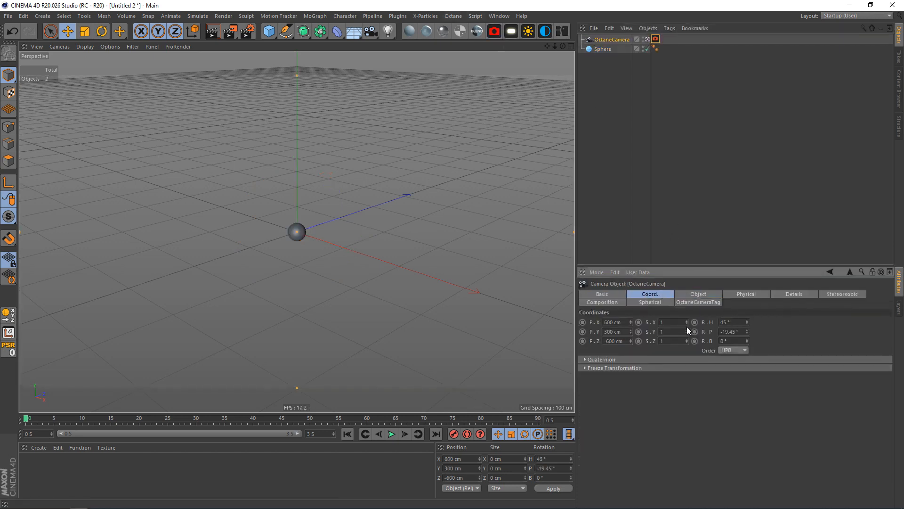
text(0)
key(Tab)
text(0)
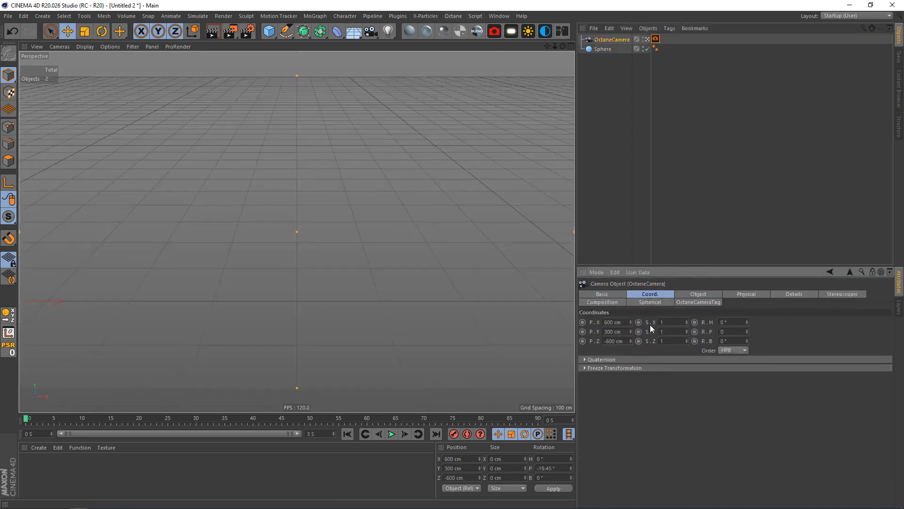
click(613, 322)
text(0)
key(Tab)
text(0)
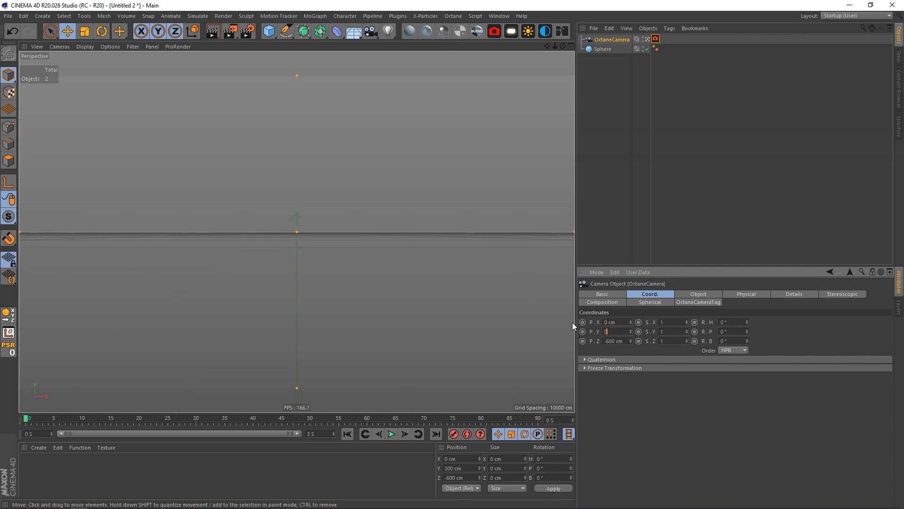
key(Tab)
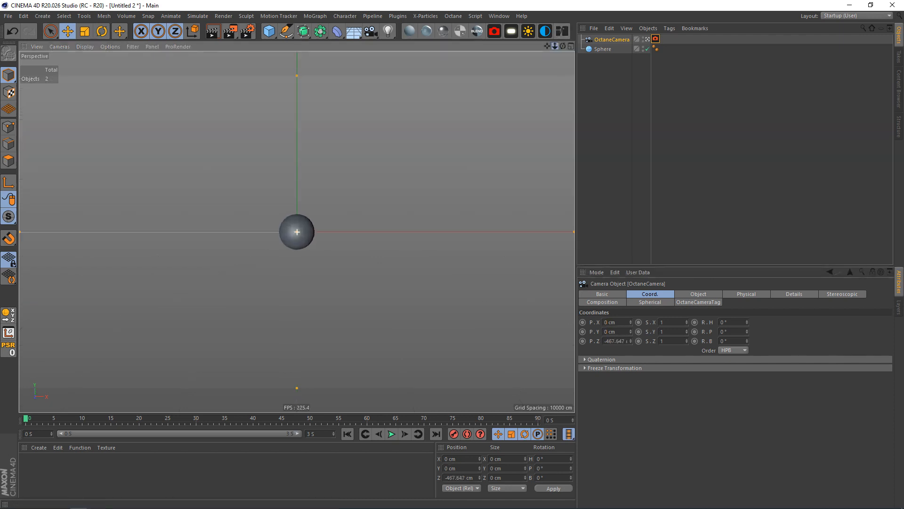
click(612, 98)
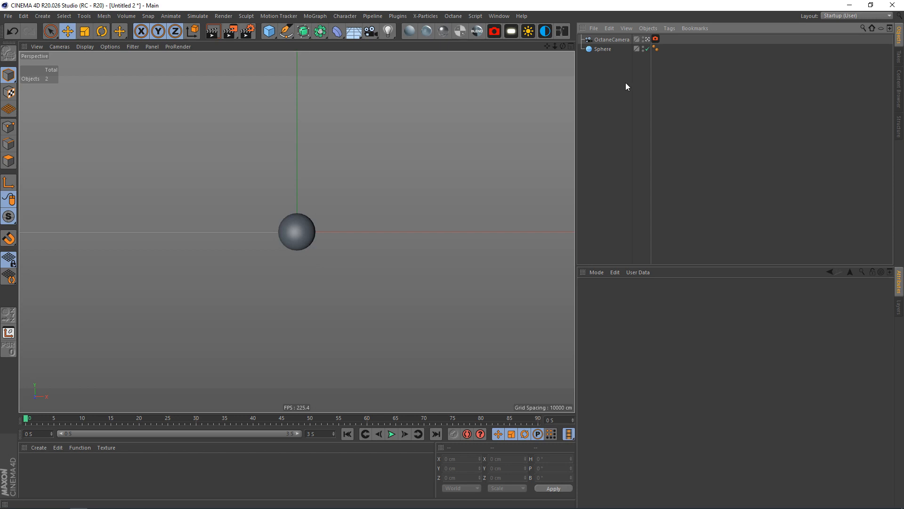
click(453, 16)
Step: Dock the Live Viewer on the left, set its kernel to PT and lock the render resolution
click(455, 35)
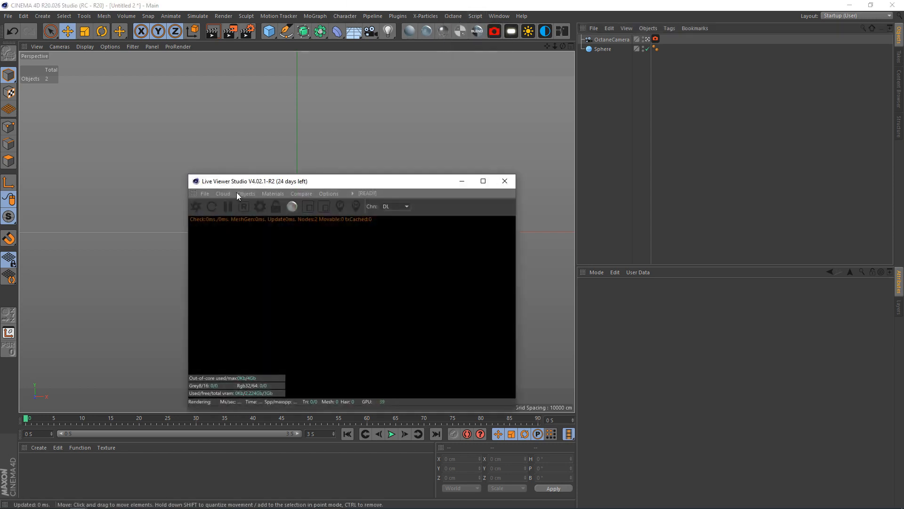
drag(194, 194, 21, 170)
click(234, 68)
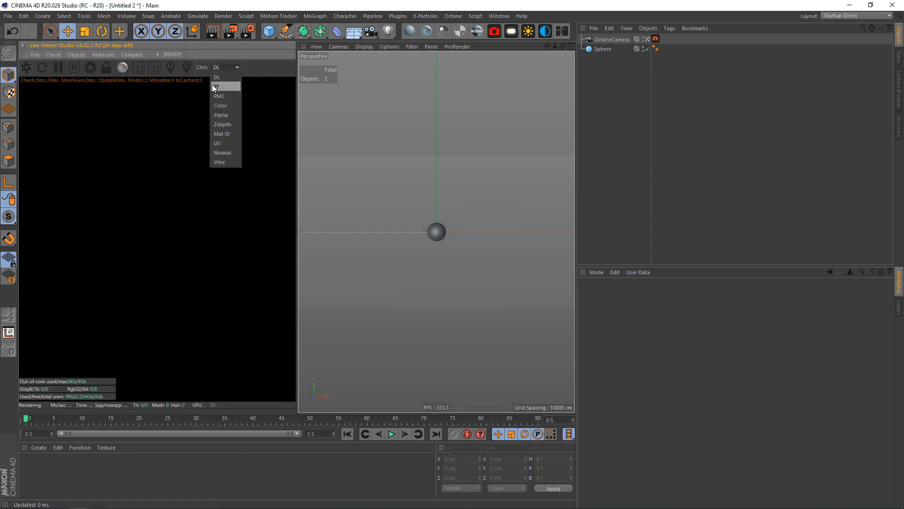
click(213, 87)
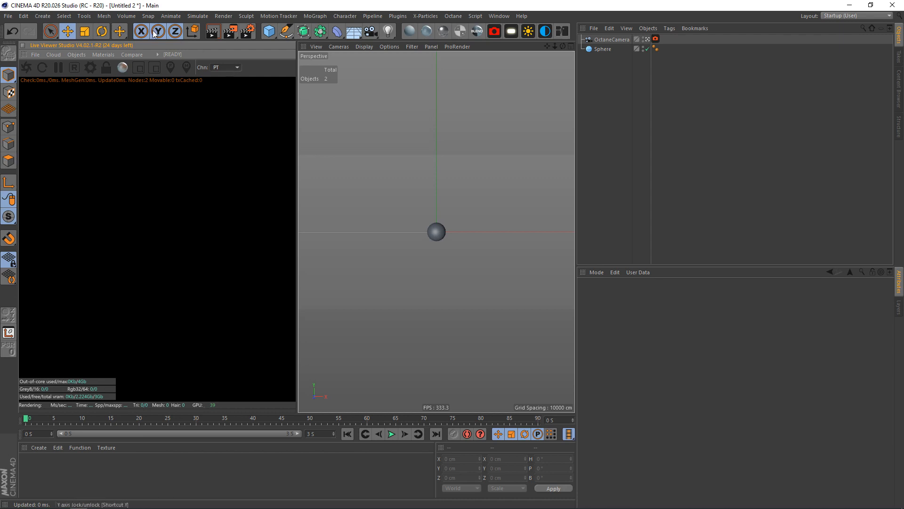
click(107, 67)
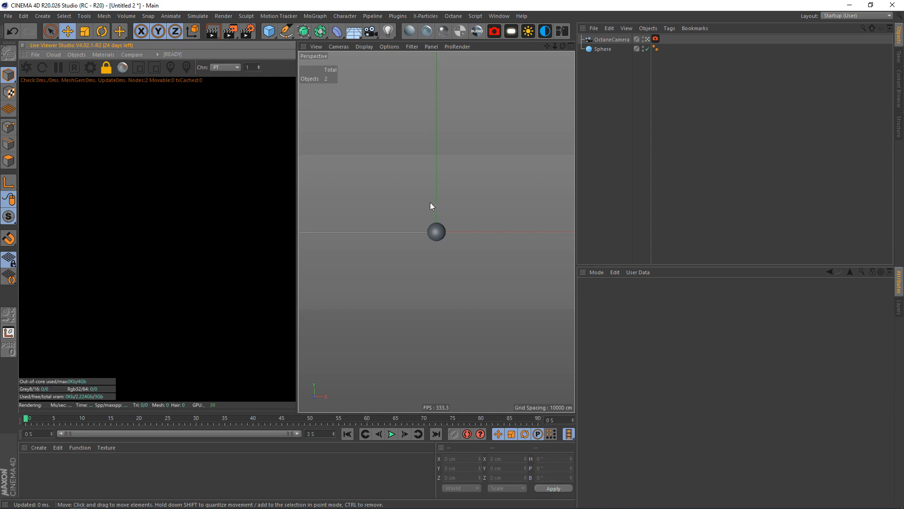
click(77, 55)
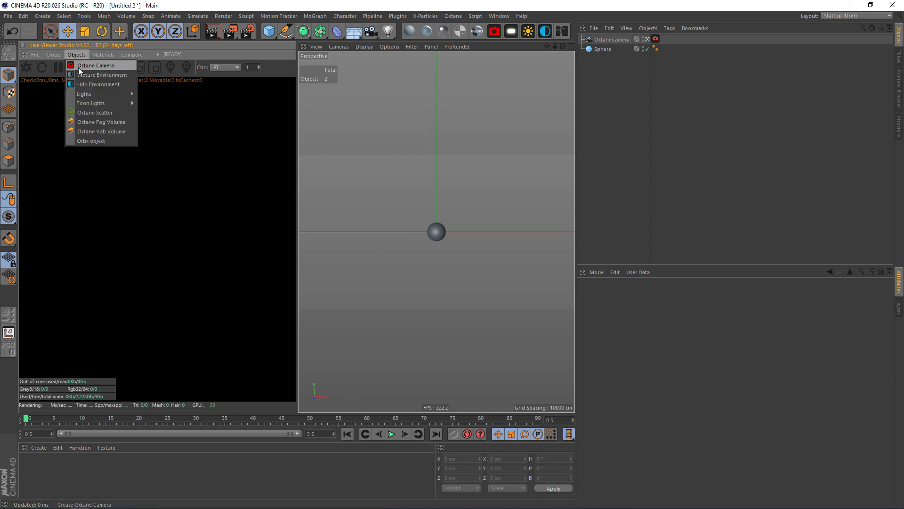
Step: Add an Octane Scatter object and duplicate the sphere as Sphere.1
click(94, 115)
click(619, 68)
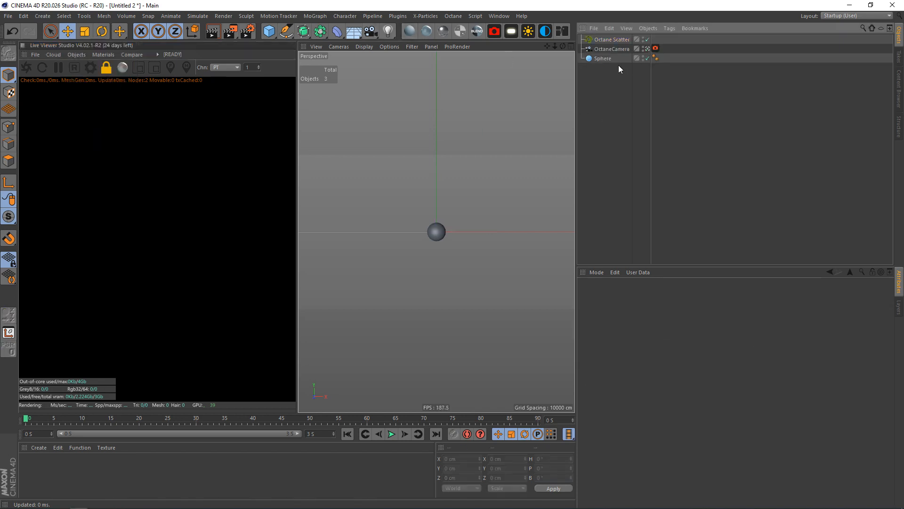
ctrl+drag(603, 58, 605, 45)
click(612, 113)
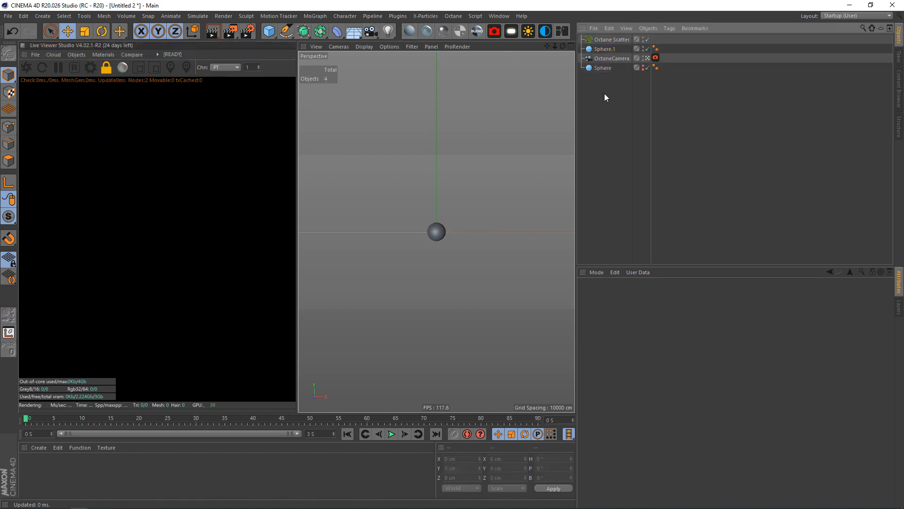
Step: Start the live render of the sphere and bring up the Octane render settings
click(602, 68)
click(42, 67)
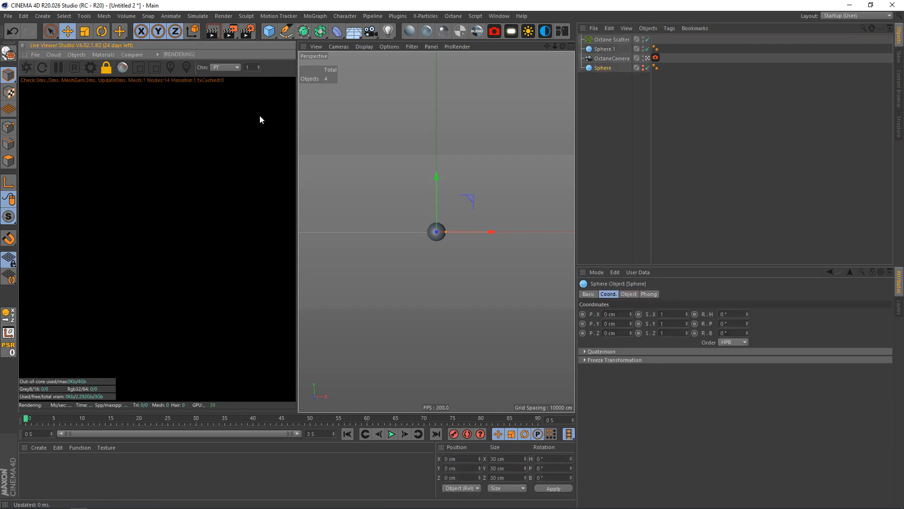
click(660, 135)
Step: Set Kernels Max. samples to 3096 and GI clamp to 10, then close the settings
click(88, 66)
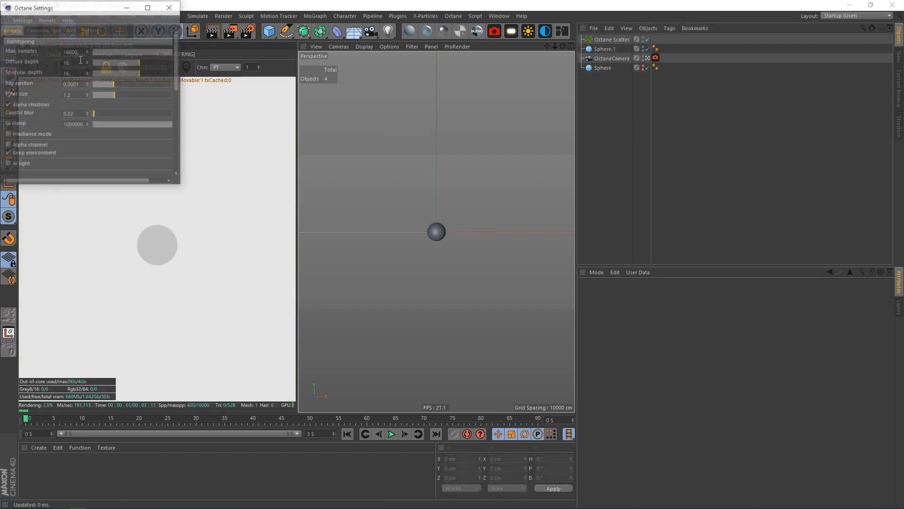
double_click(74, 52)
text(3096)
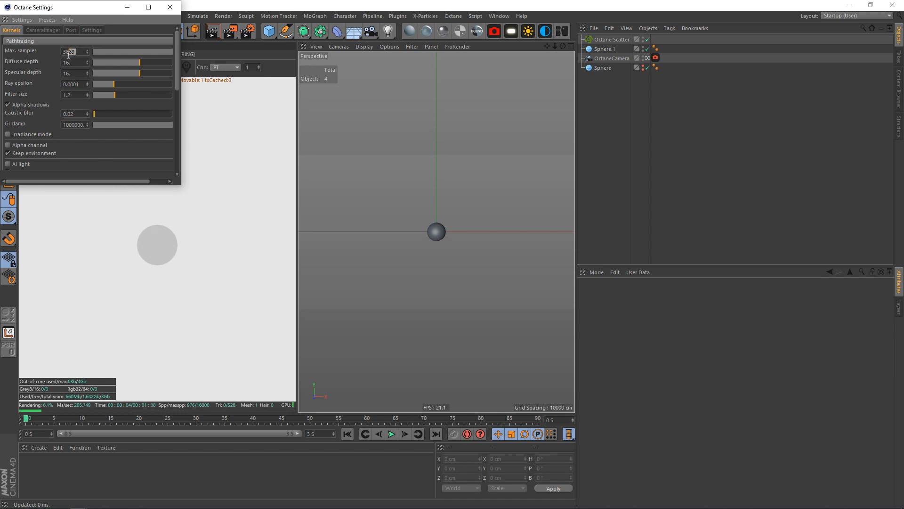
double_click(73, 125)
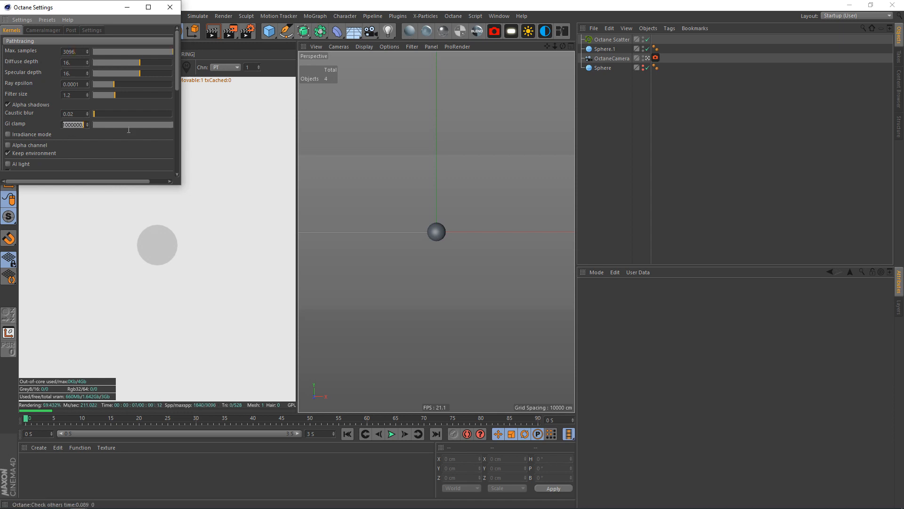
text(10)
key(Return)
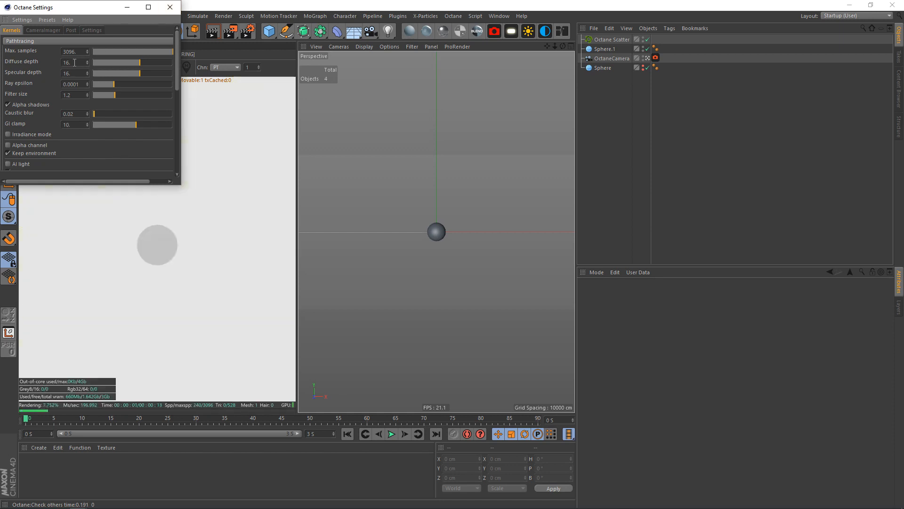
click(170, 7)
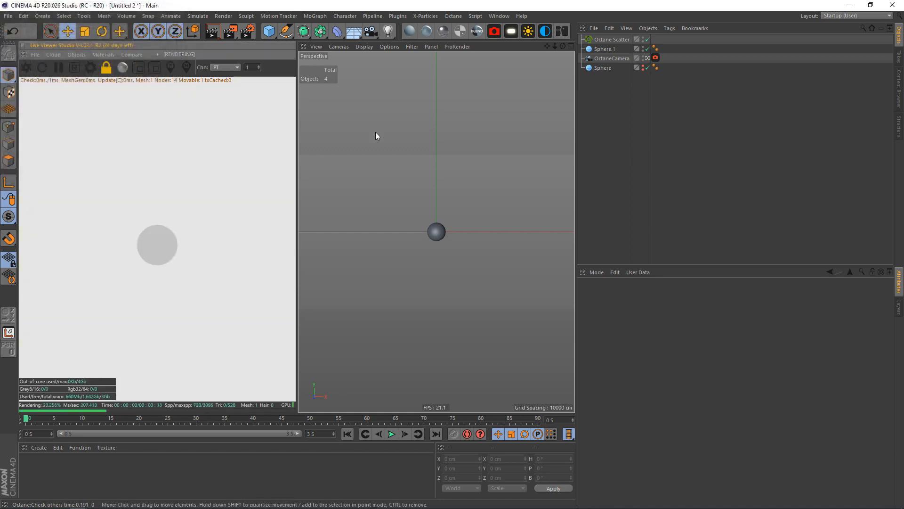
Step: Set the Scatter's Distribution to Surface using the main sphere as the surface
click(612, 39)
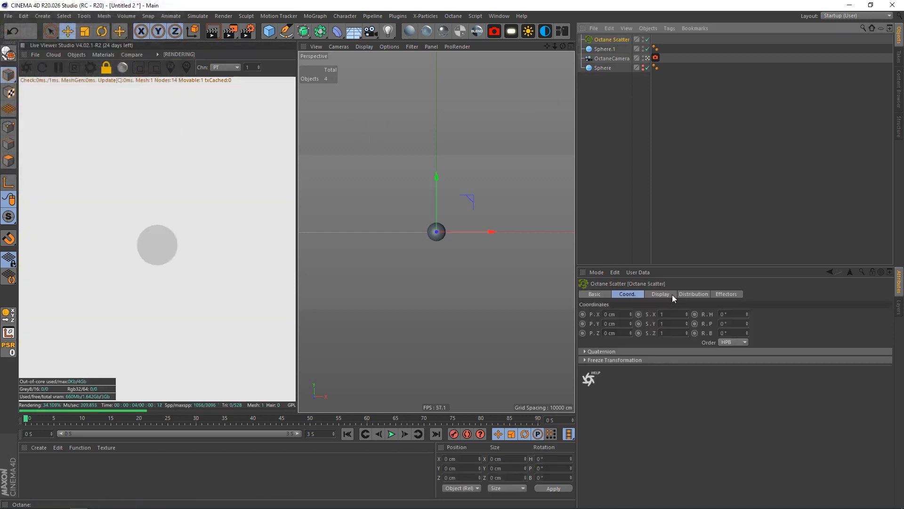
click(686, 294)
click(640, 317)
click(657, 337)
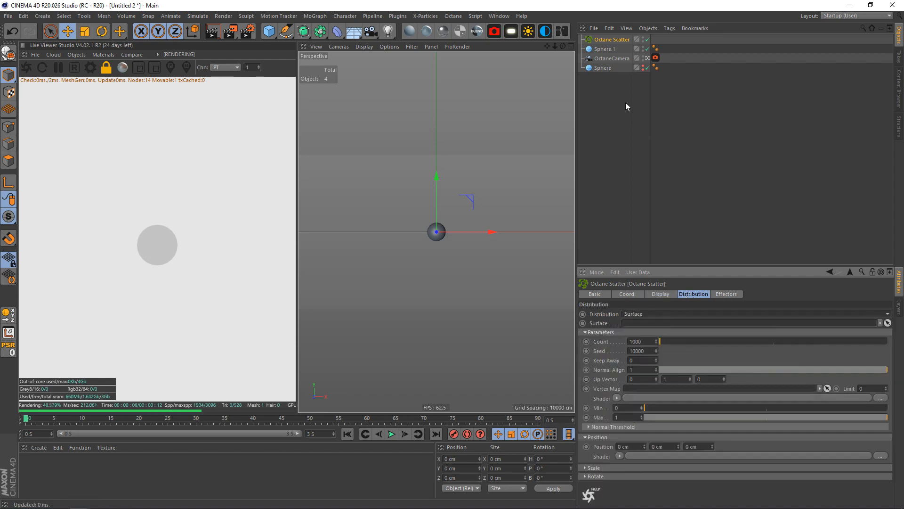
drag(605, 49, 640, 322)
Step: Give Sphere.1 50 segments and a 0.25 cm radius and parent it under Octane Scatter
click(604, 49)
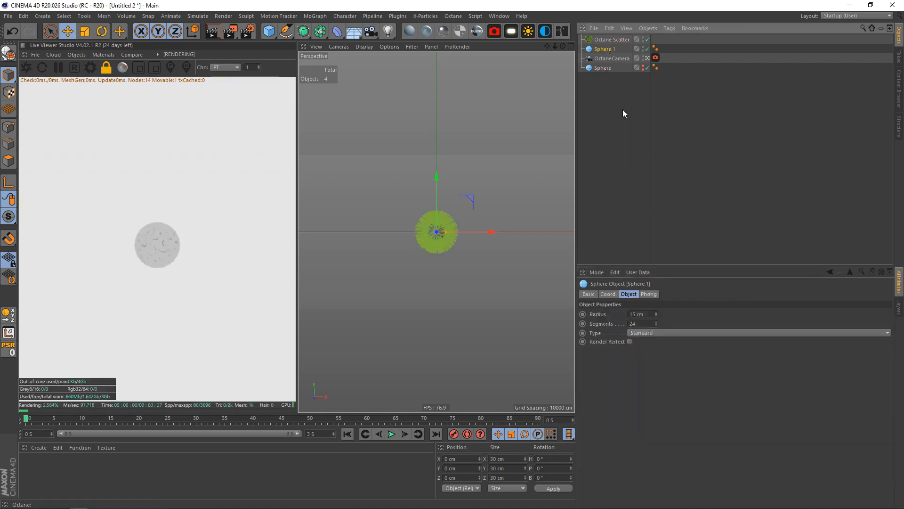
double_click(640, 323)
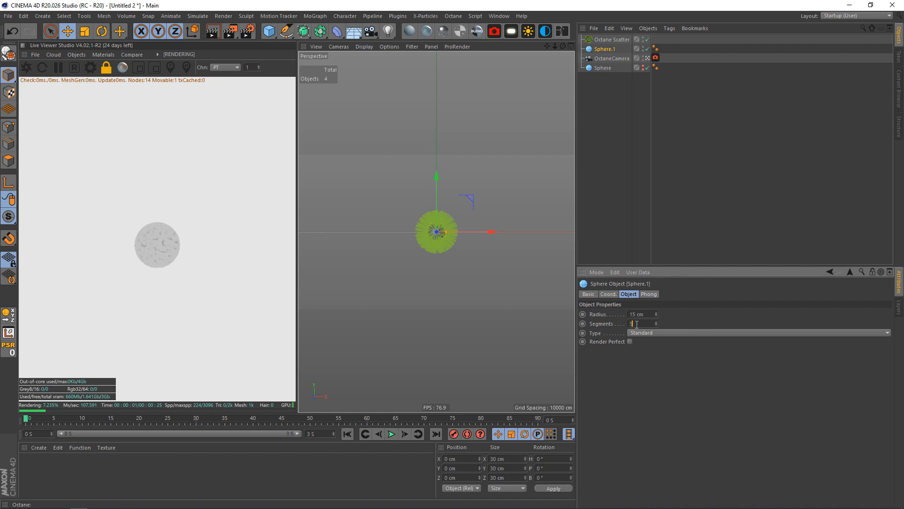
text(50)
key(Tab)
text(0.25)
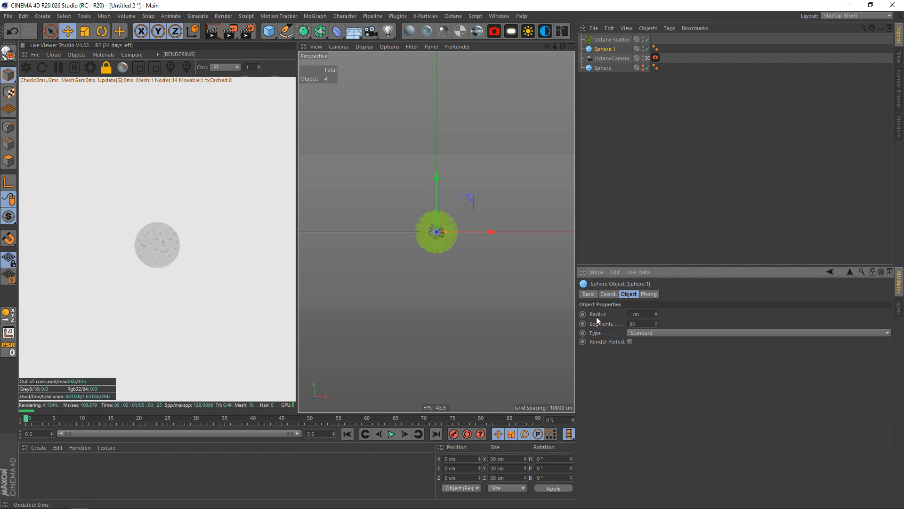
key(Return)
click(612, 39)
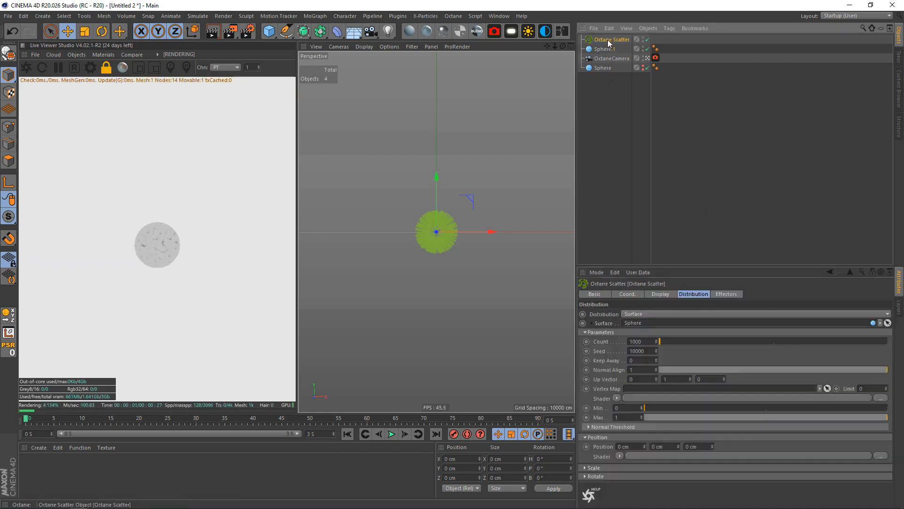
drag(604, 49, 609, 41)
Step: Switch the Octane camera to the Portrait 80 mm focal preset
click(612, 40)
click(612, 58)
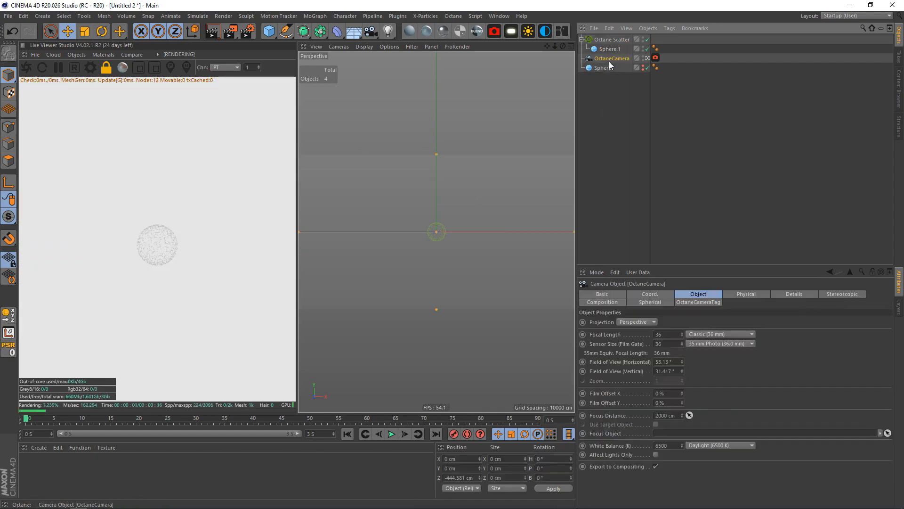
click(719, 334)
click(730, 394)
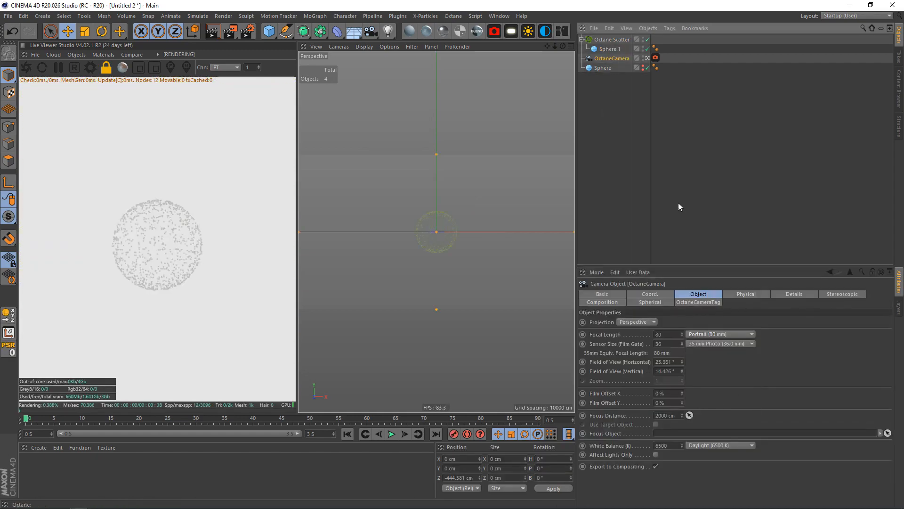
click(678, 204)
click(249, 32)
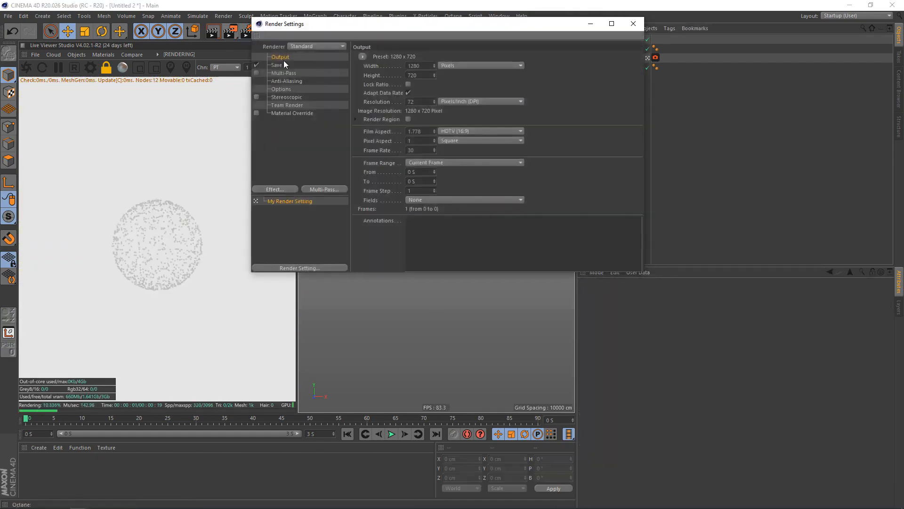
Step: Set Output Film Aspect to Panavision (2.39:1), giving 1280 by 535 pixels
click(514, 131)
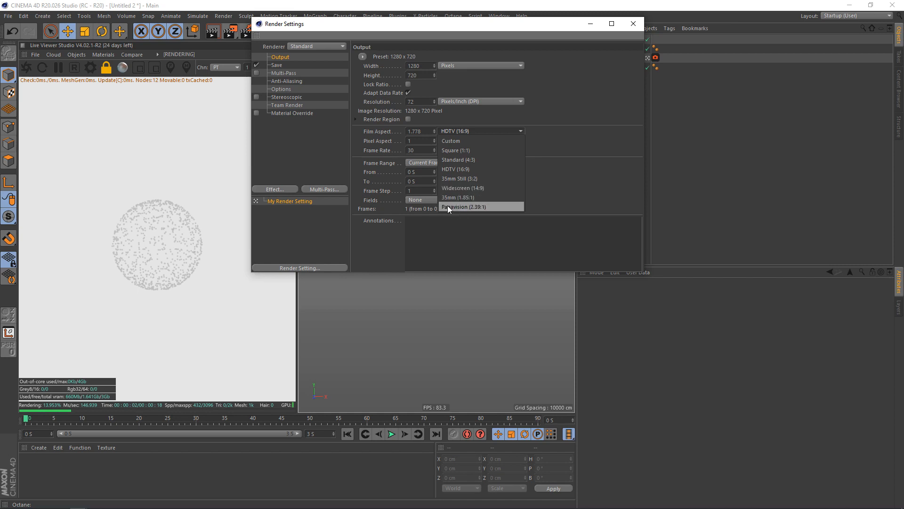
click(453, 208)
click(633, 24)
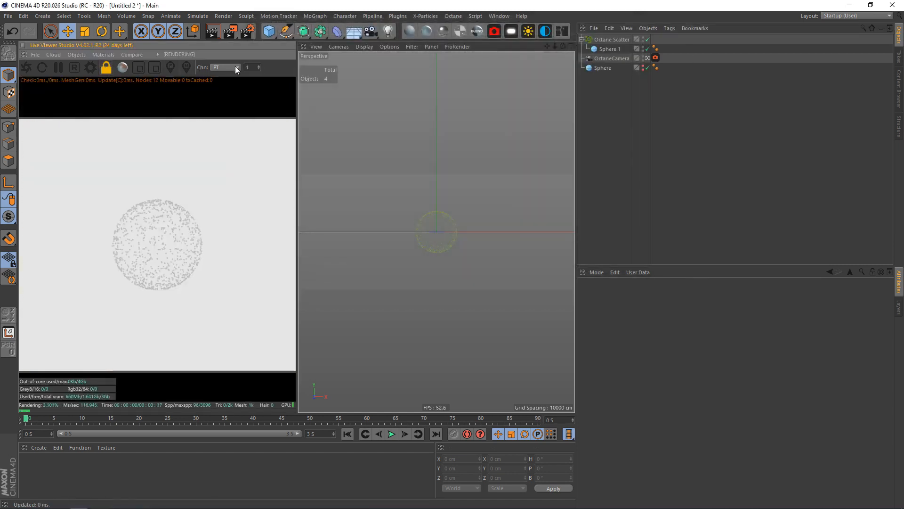
Step: Widen the live render preview and dolly the Octane camera in on the sphere
mouse_move(297, 102)
mouse_down()
mouse_move(385, 102)
mouse_move(285, 102)
mouse_up()
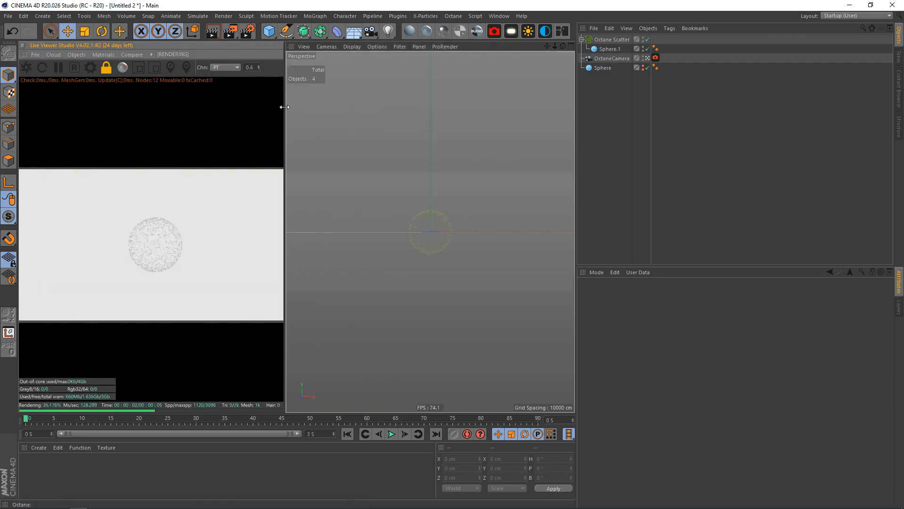
mouse_move(284, 104)
mouse_down()
mouse_move(347, 102)
mouse_move(340, 103)
mouse_up()
click(612, 59)
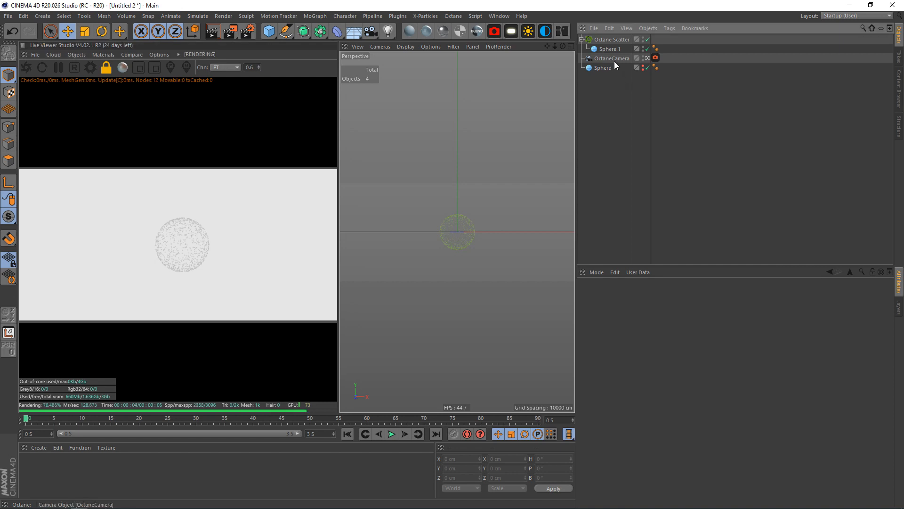
scroll(456, 232, up, 5)
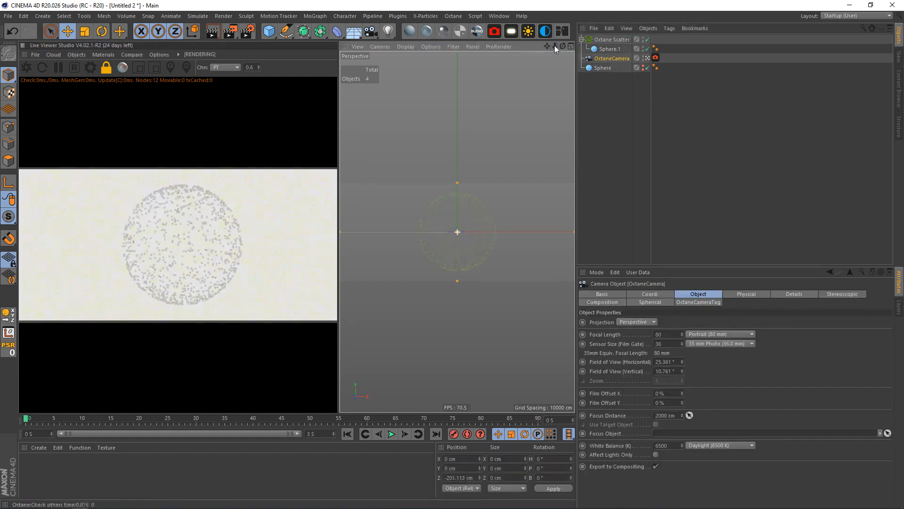
Step: Set the Scatter's Count to 12000 and Keep Away to 0.1
click(612, 40)
text(10000)
click(636, 341)
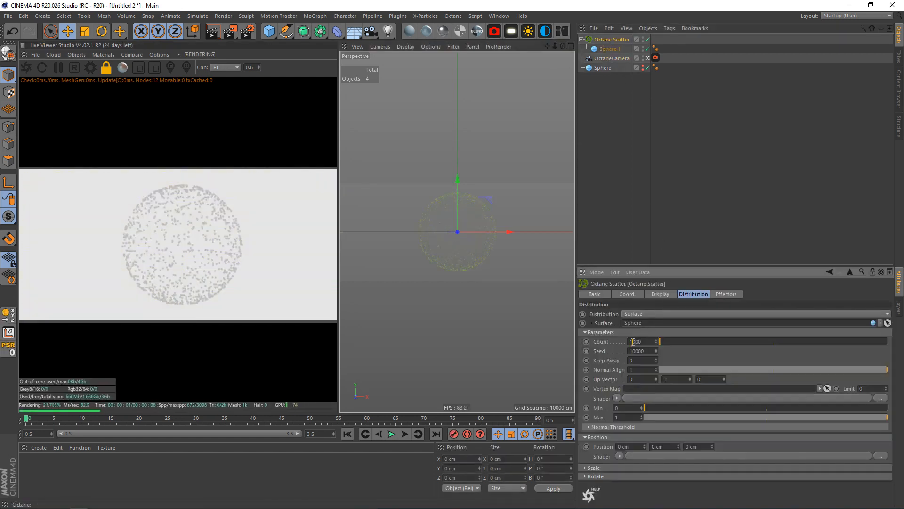
key(Return)
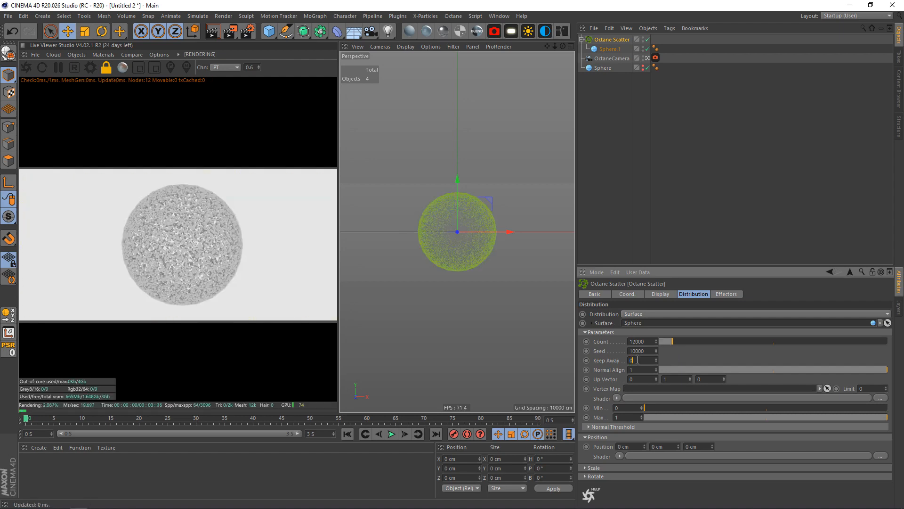
text(.1)
key(Return)
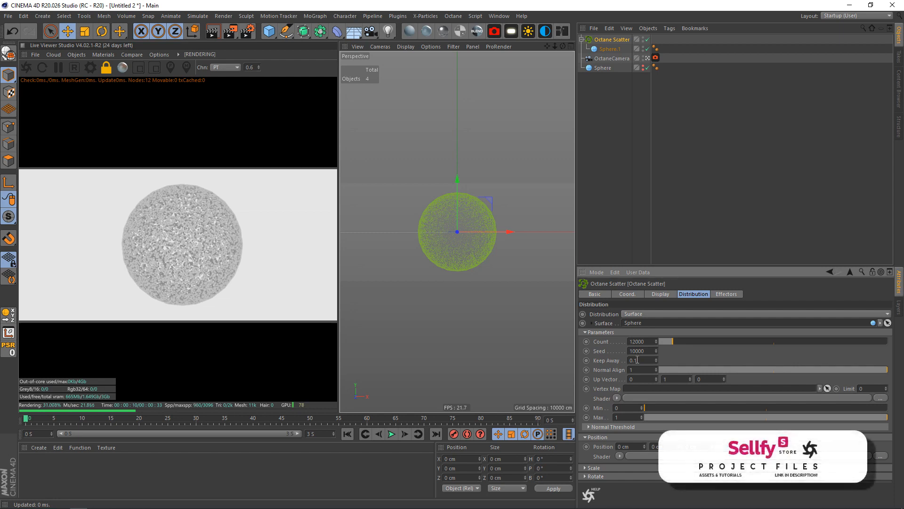
Step: Add a MoGraph Random effector and drop it into the Scatter's Effectors list
click(653, 240)
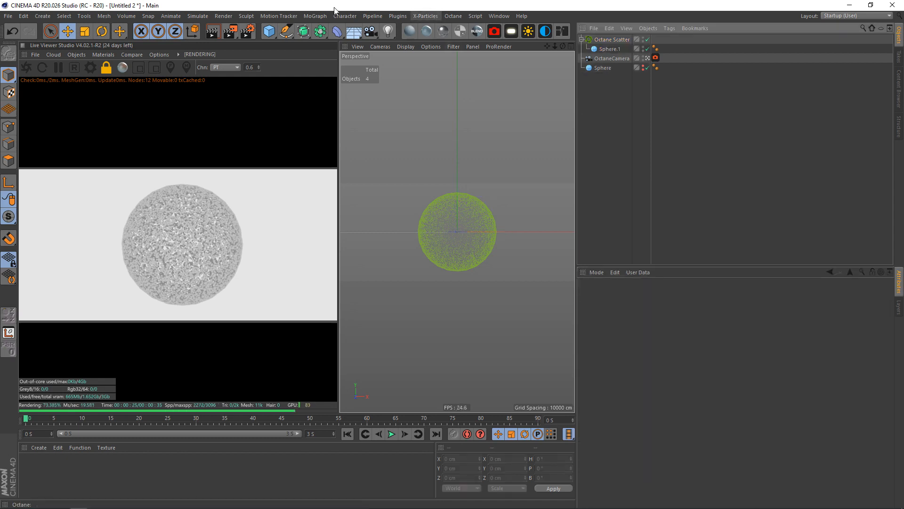
click(318, 16)
click(417, 116)
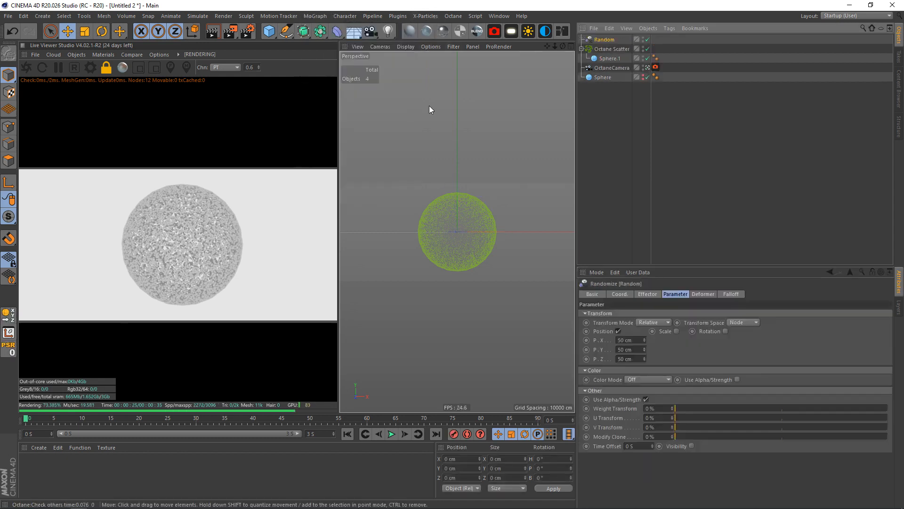
click(623, 51)
click(726, 294)
drag(604, 40, 655, 317)
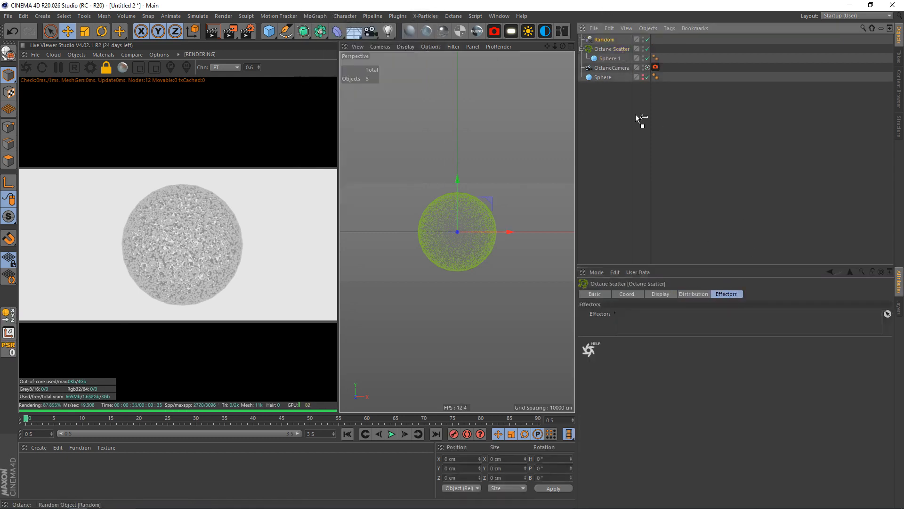
Step: Set the Random effector's P.X, P.Y and P.Z offsets to 0 cm
click(602, 45)
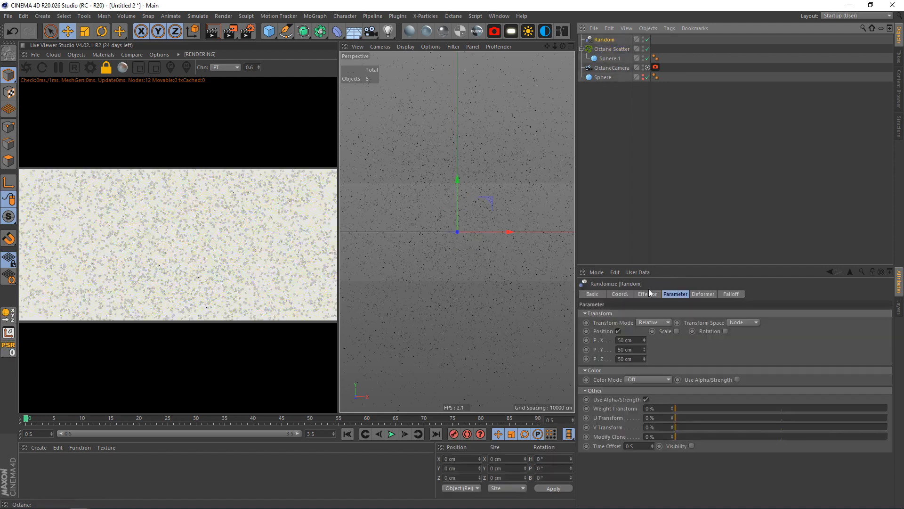
click(625, 340)
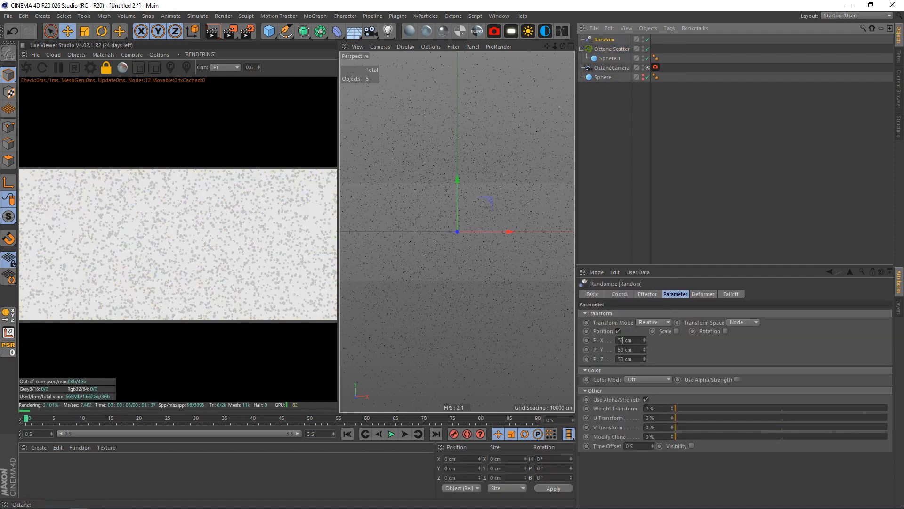
text(0)
key(Tab)
text(0)
key(Tab)
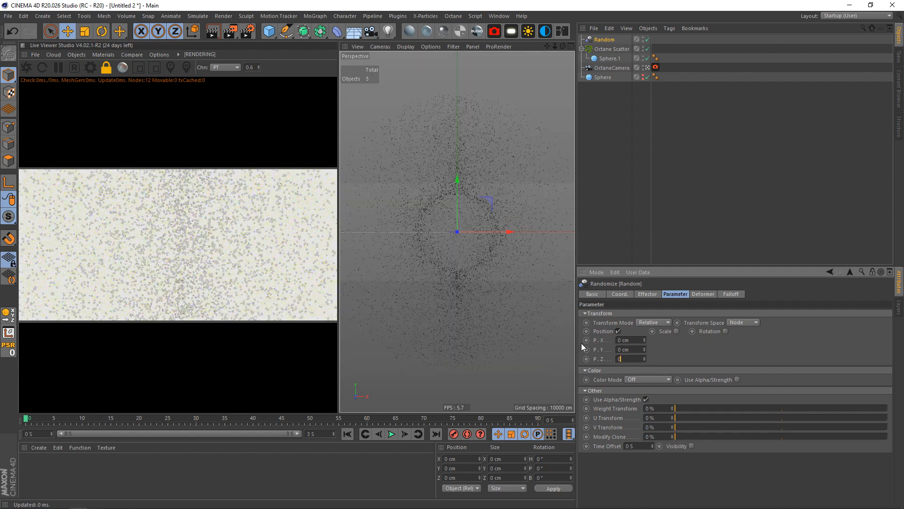
text(00)
key(Return)
click(685, 161)
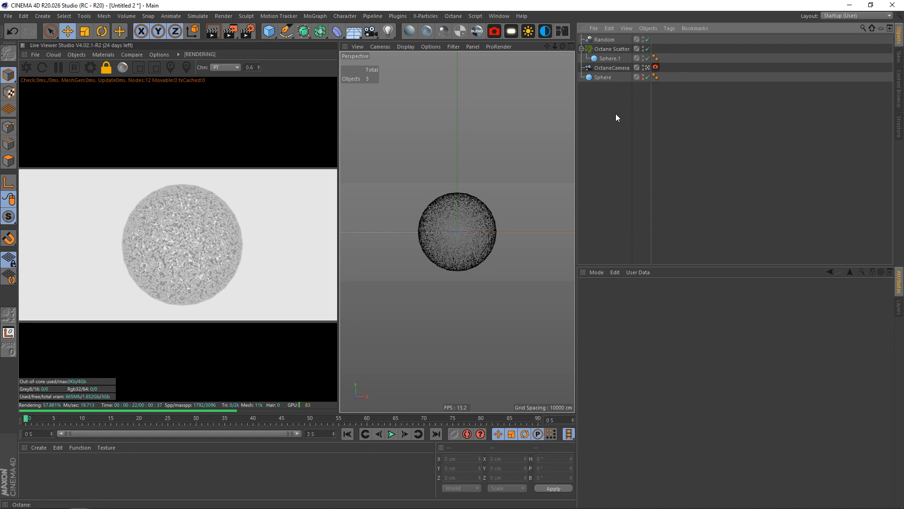
Step: Set Random's P.Y to 1 cm and enable uniform absolute Scale of 3
click(604, 38)
drag(644, 349, 644, 344)
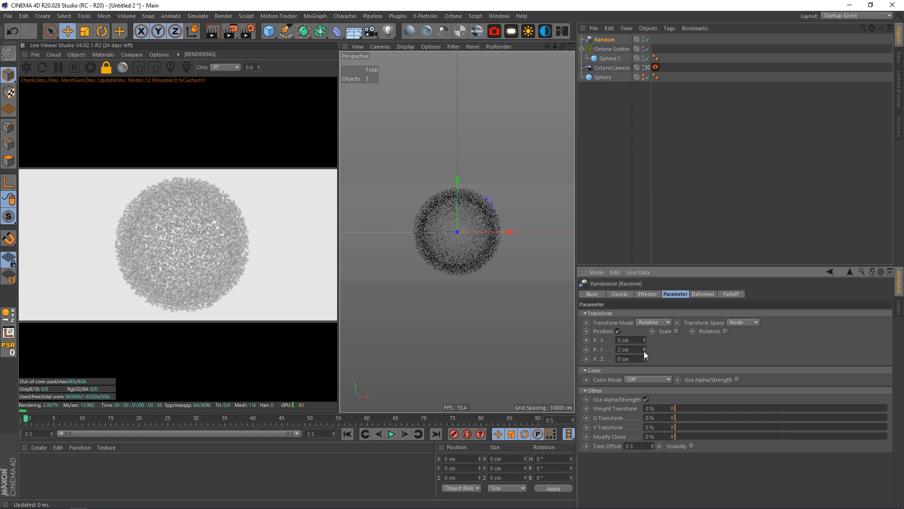
drag(647, 353, 646, 356)
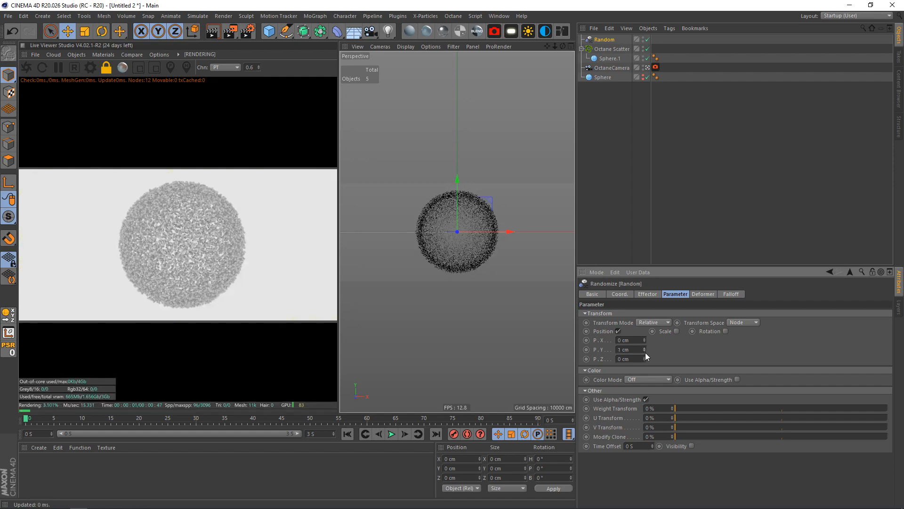
click(676, 330)
click(700, 367)
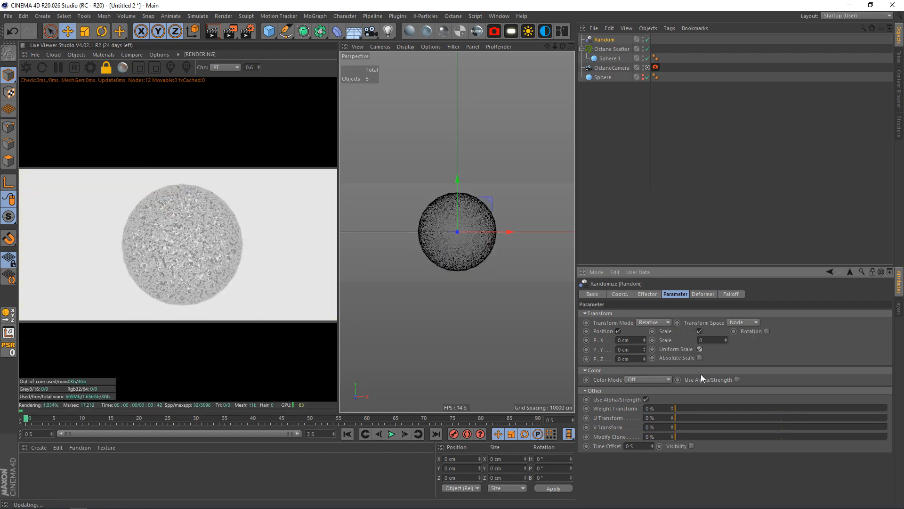
text(3)
key(Return)
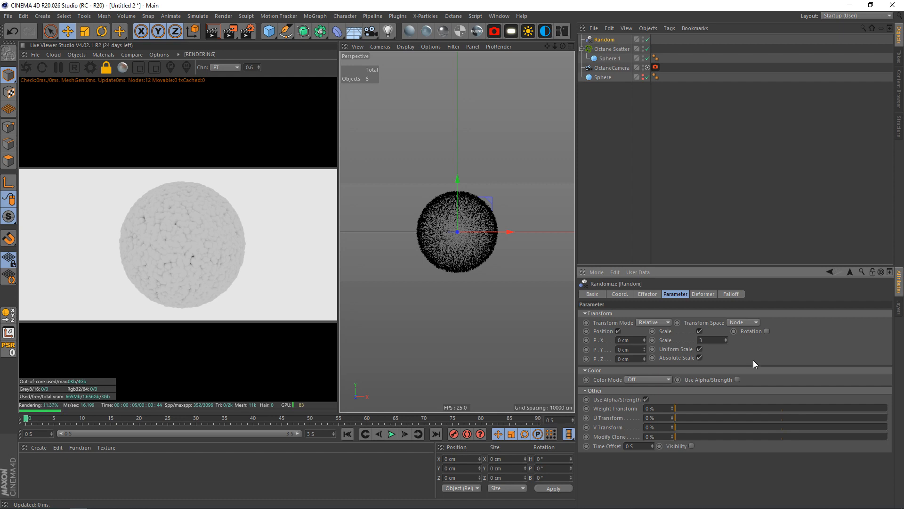
Step: Duplicate Sphere.1 under the Octane Scatter and give the copy a 0.2 cm radius
click(616, 98)
click(609, 68)
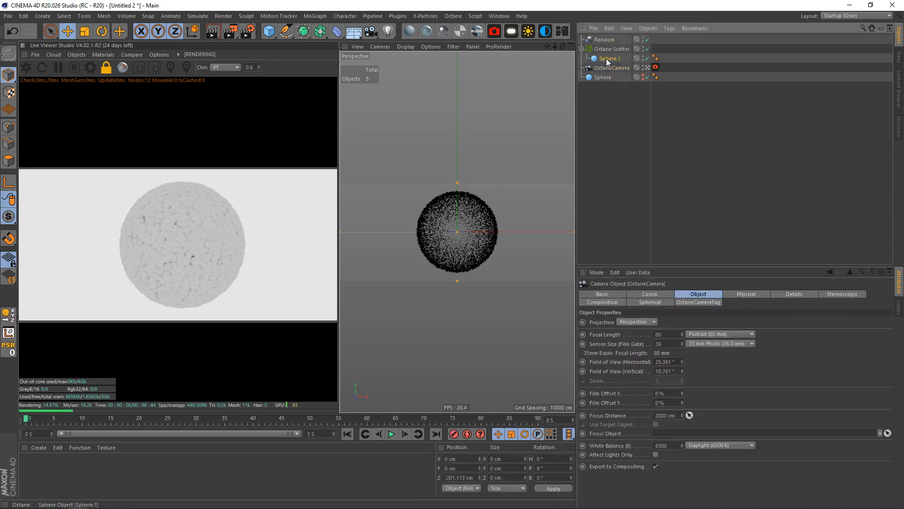
ctrl+drag(606, 58, 612, 69)
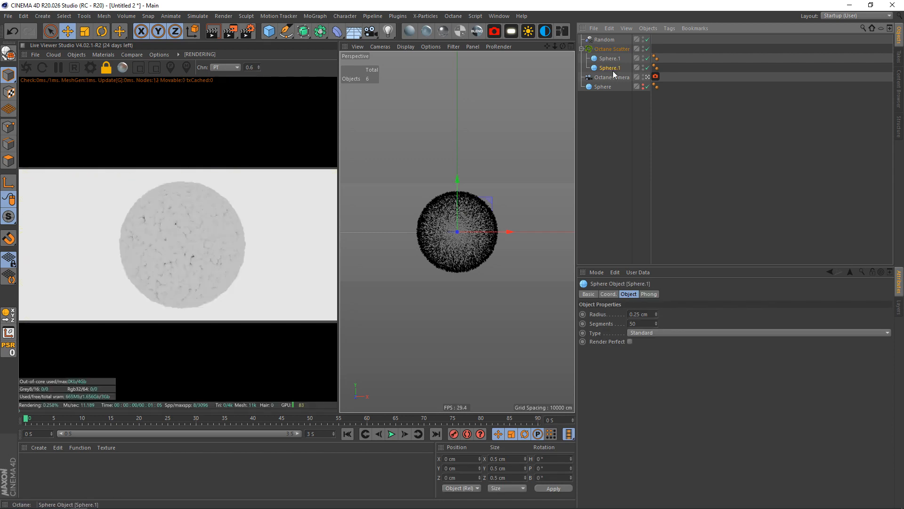
click(637, 313)
key(Delete)
key(Return)
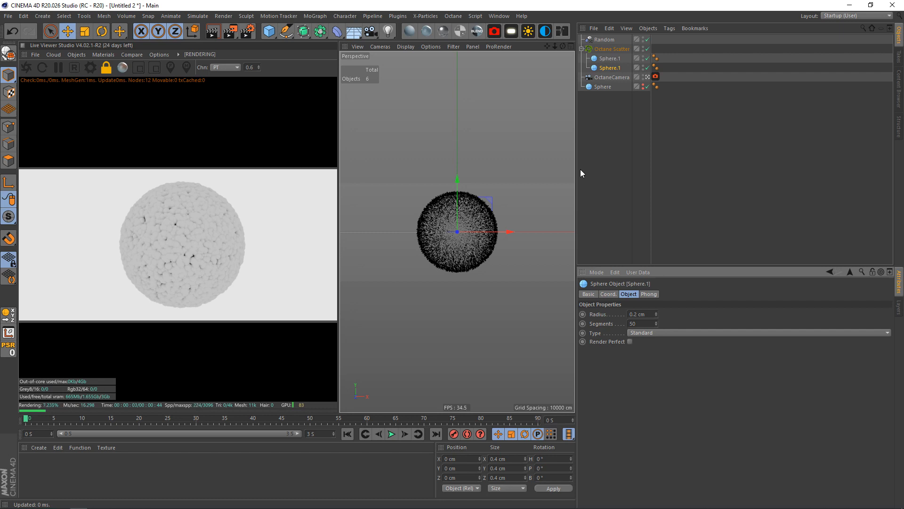
click(650, 143)
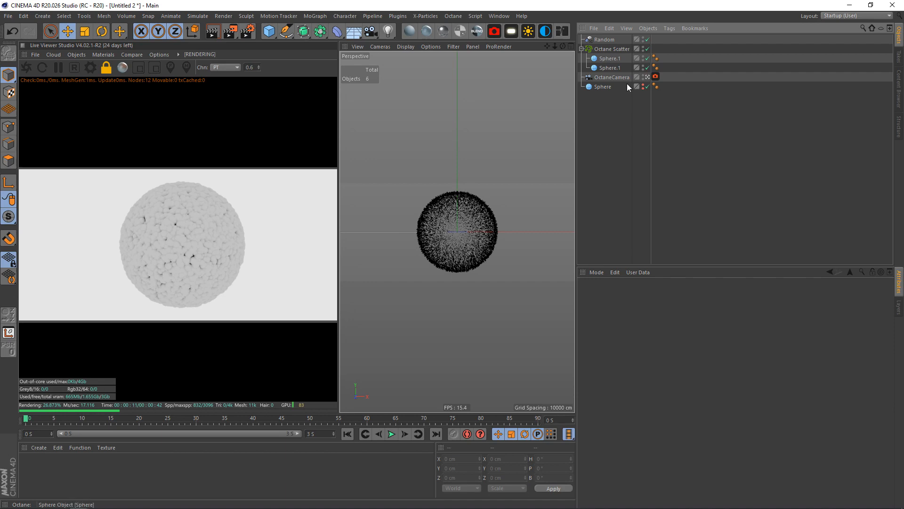
click(610, 49)
Step: Set the Random effector's position jitter to P.X 1 cm, P.Y 4 cm, P.Z 1 cm
click(698, 293)
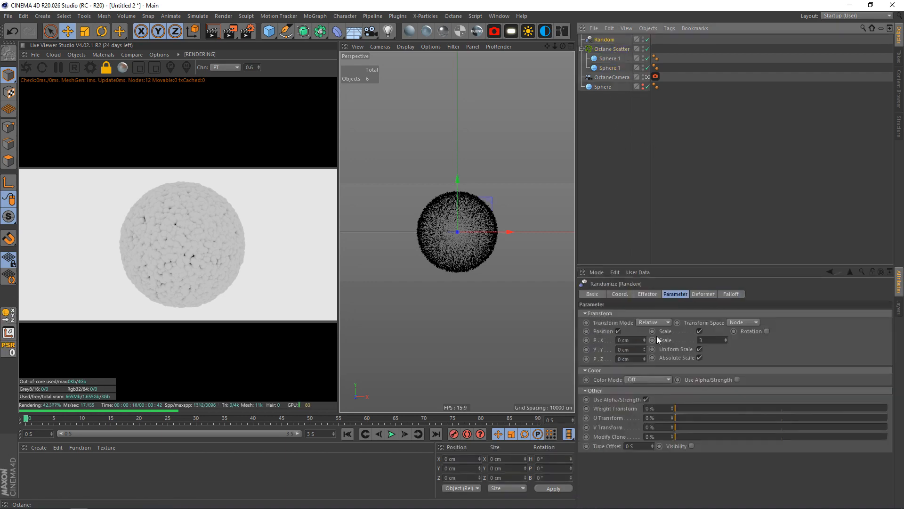
click(643, 347)
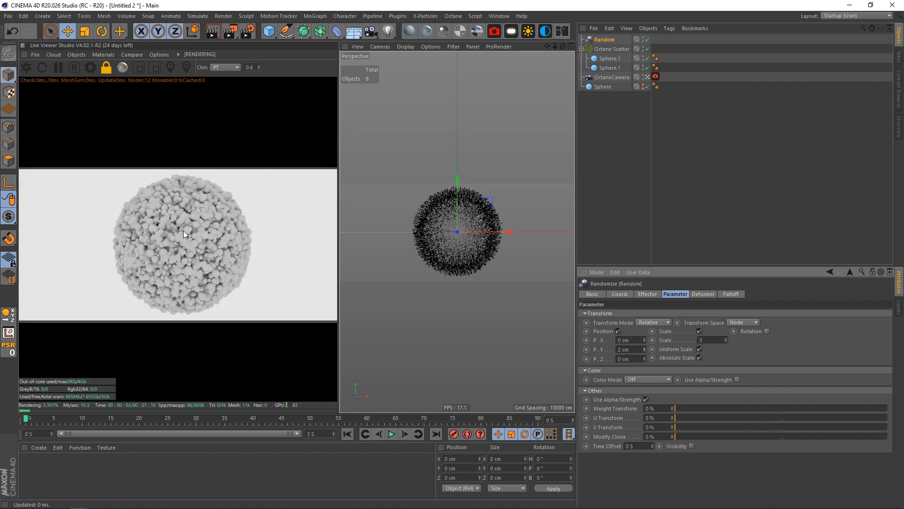
click(643, 347)
click(643, 346)
click(646, 357)
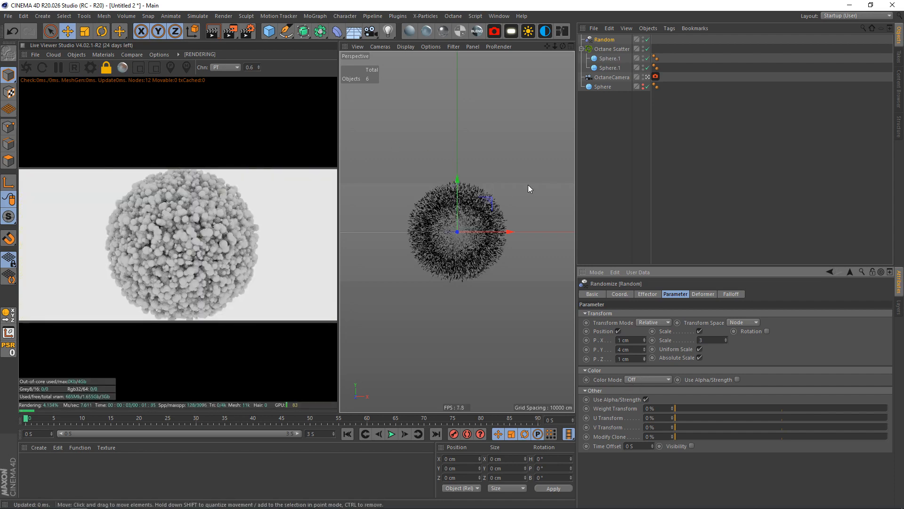
click(626, 132)
Step: In the scatter's Distribution settings, expand Position and set a 30 cm vertical offset
click(612, 49)
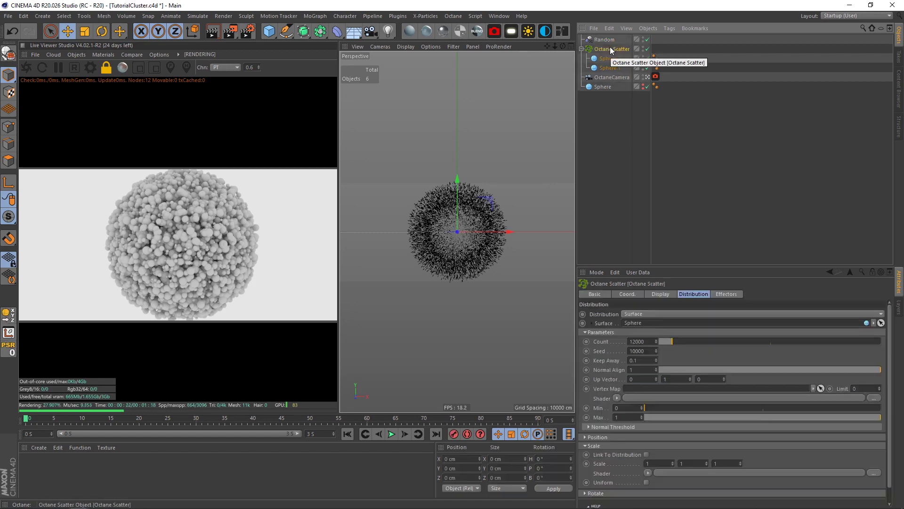
click(587, 436)
click(587, 467)
text(30cm)
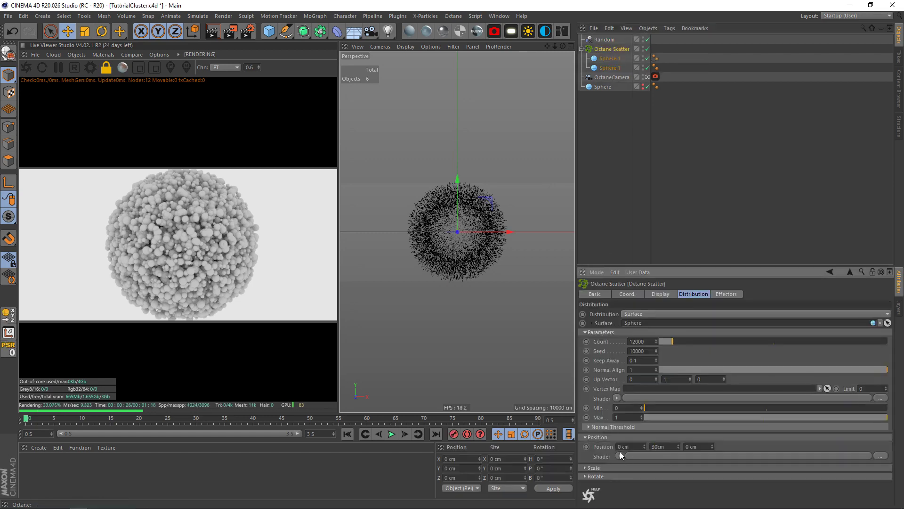
key(Return)
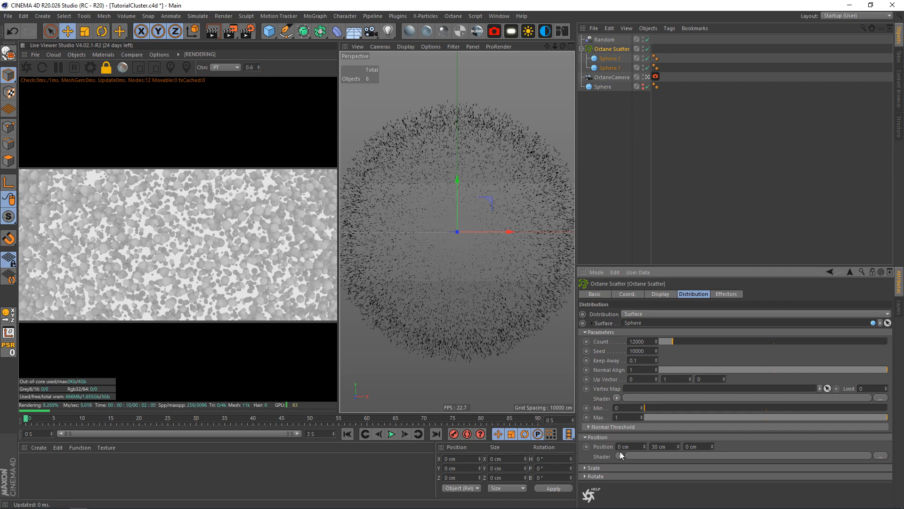
Step: Drive the scatter's position offset with a Noise shader of type Ober
click(621, 456)
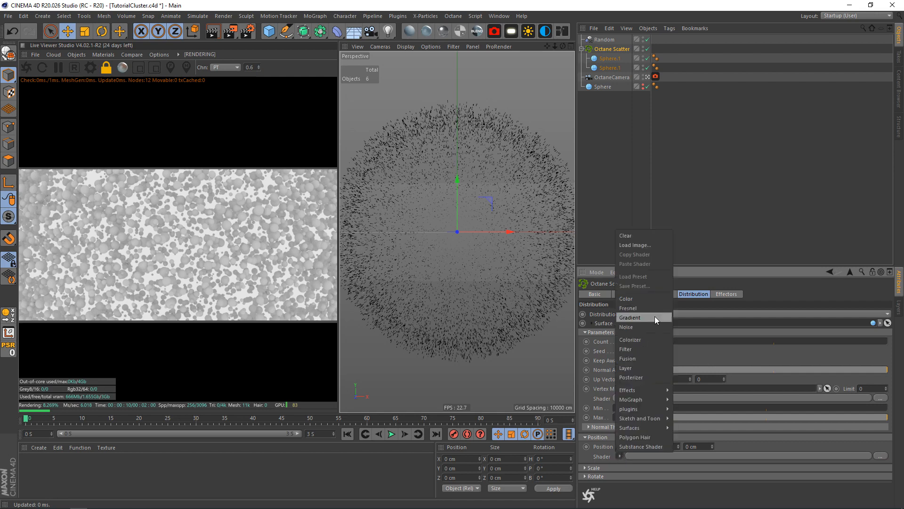
click(627, 327)
click(613, 473)
click(683, 397)
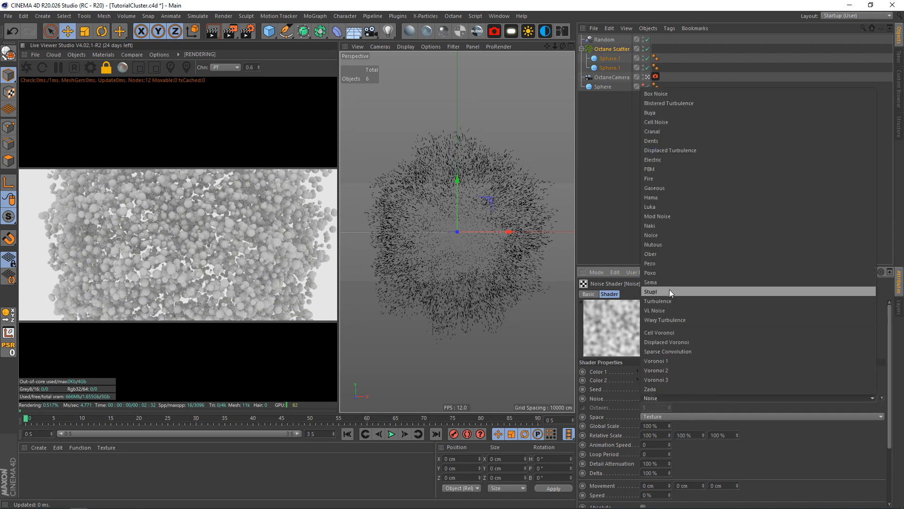
click(662, 254)
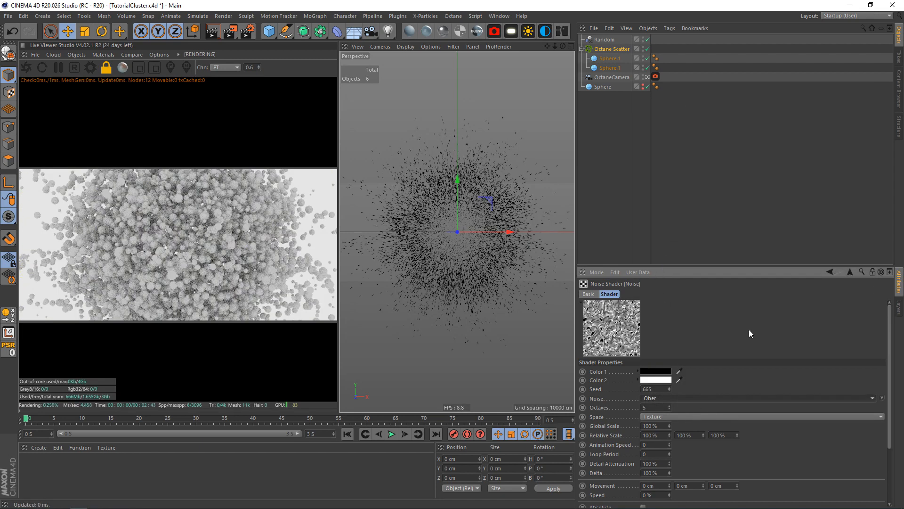
scroll(892, 417, down, 3)
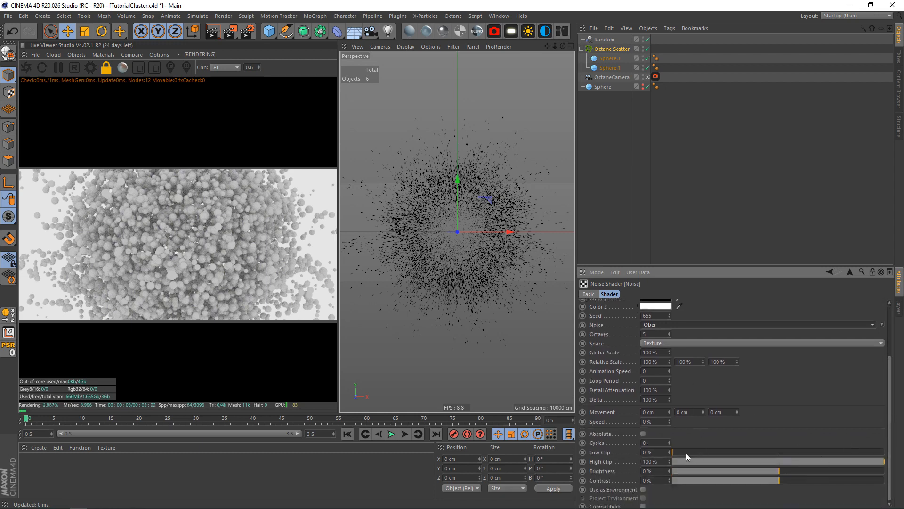
Step: Experiment with the noise Low Clip and settle it at 37%
drag(687, 453, 887, 453)
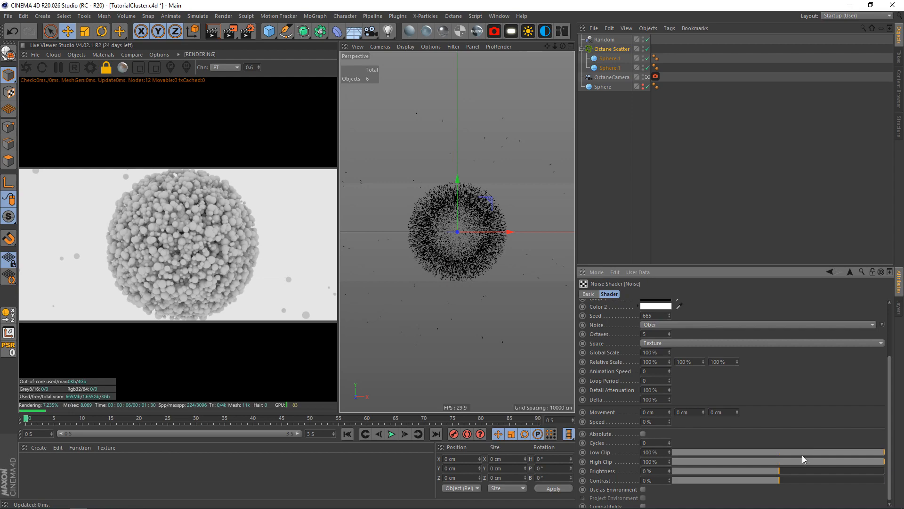
click(779, 452)
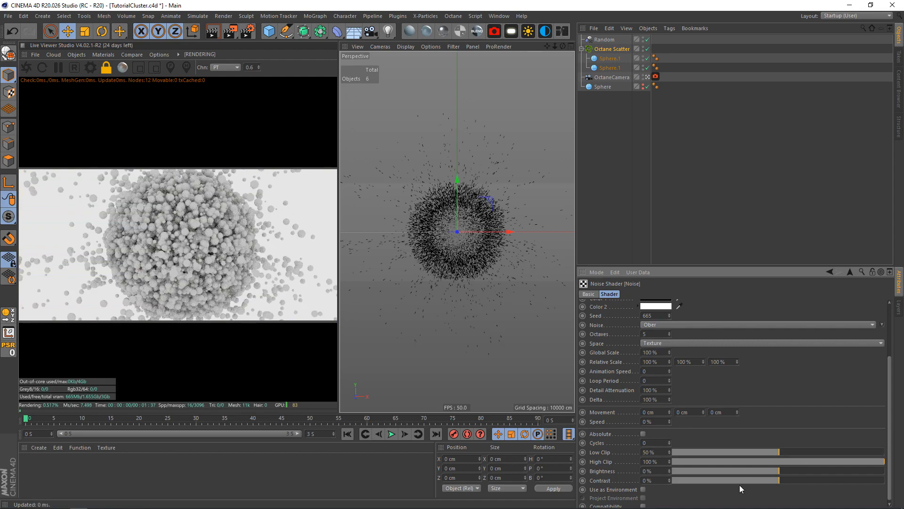
drag(736, 452, 613, 454)
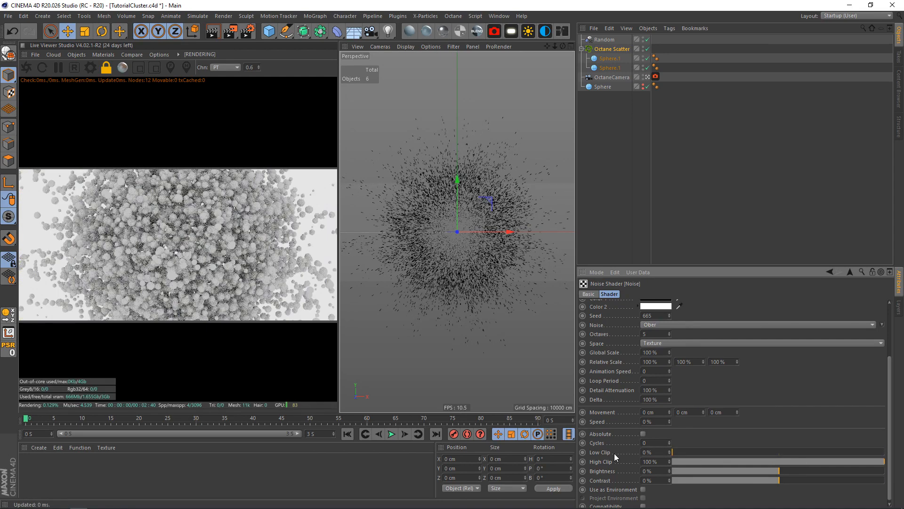
drag(761, 453, 754, 452)
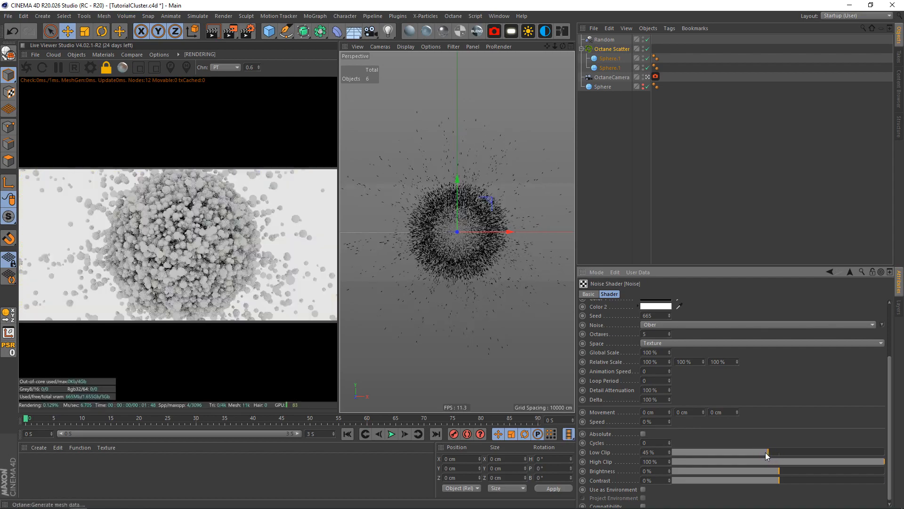
drag(754, 453, 753, 452)
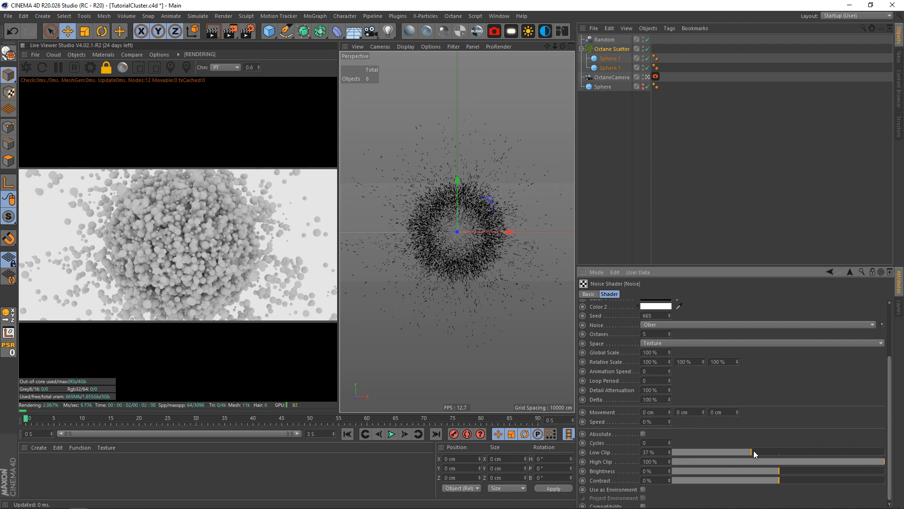
Step: Try a 500% noise Global Scale, settle on 50%, and nudge the low clip
double_click(649, 352)
text(500)
key(Return)
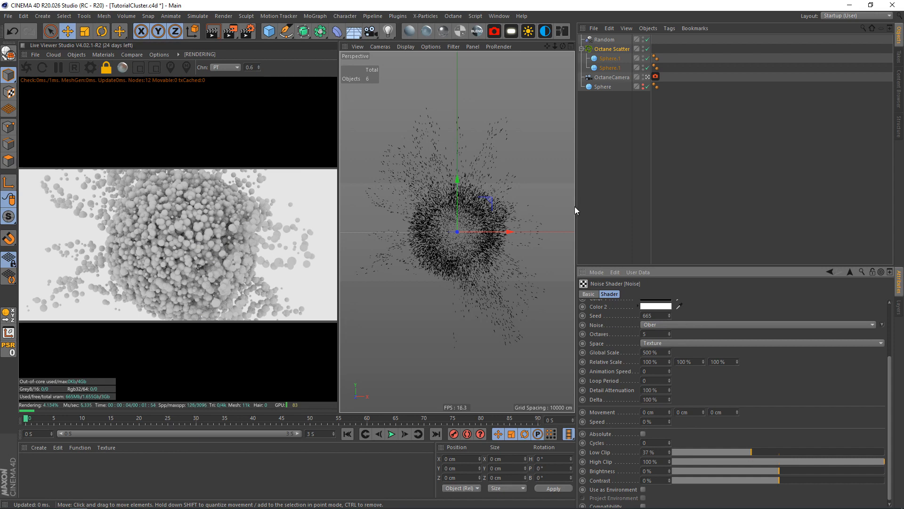
double_click(653, 352)
text(50)
key(Return)
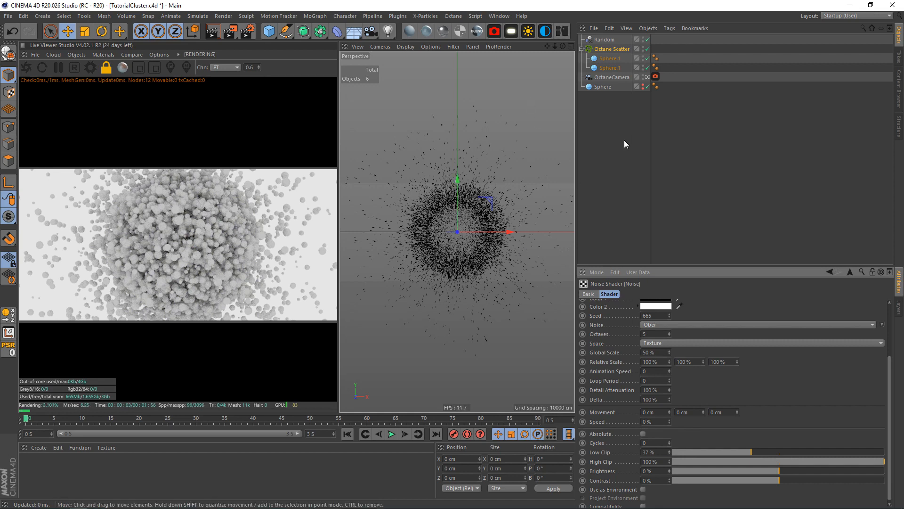
drag(746, 451, 845, 452)
Step: Adjust noise brightness and contrast slightly and bring Low Clip down to 39%
drag(782, 482, 736, 471)
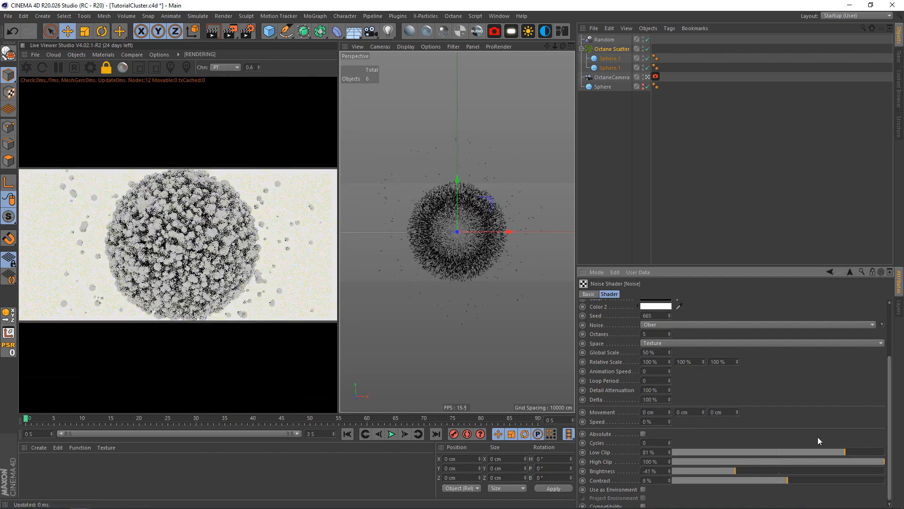
drag(824, 452, 778, 452)
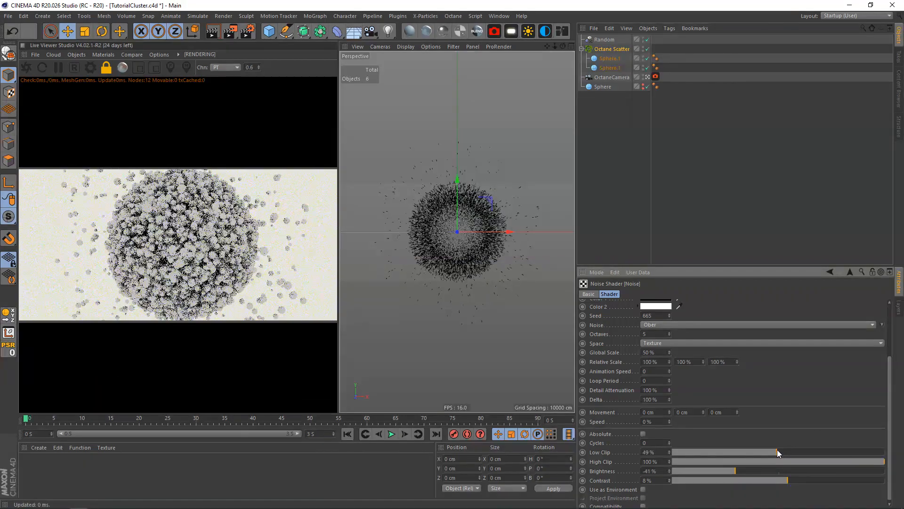
mouse_move(778, 452)
mouse_down()
mouse_move(756, 453)
mouse_move(780, 480)
mouse_up()
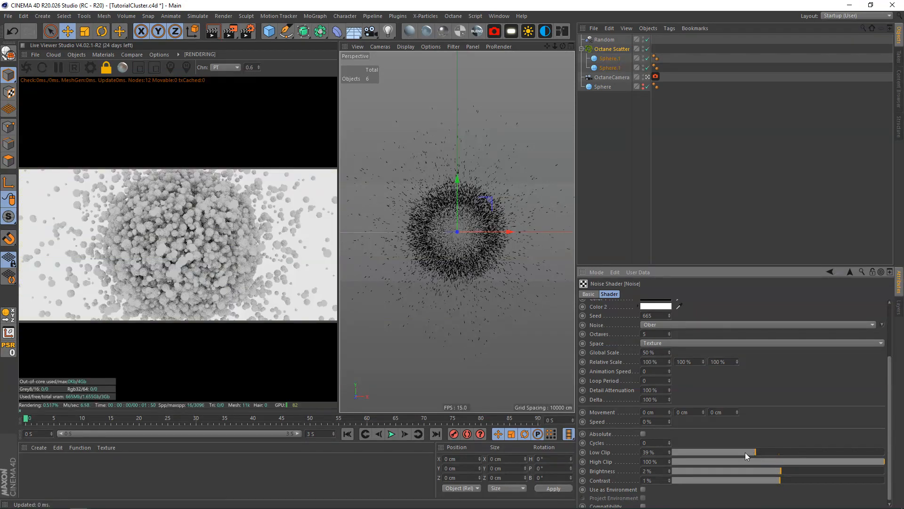
click(615, 77)
Step: Pull the camera back, then switch the scatter's position noise type to Turbulence
drag(555, 46, 554, 44)
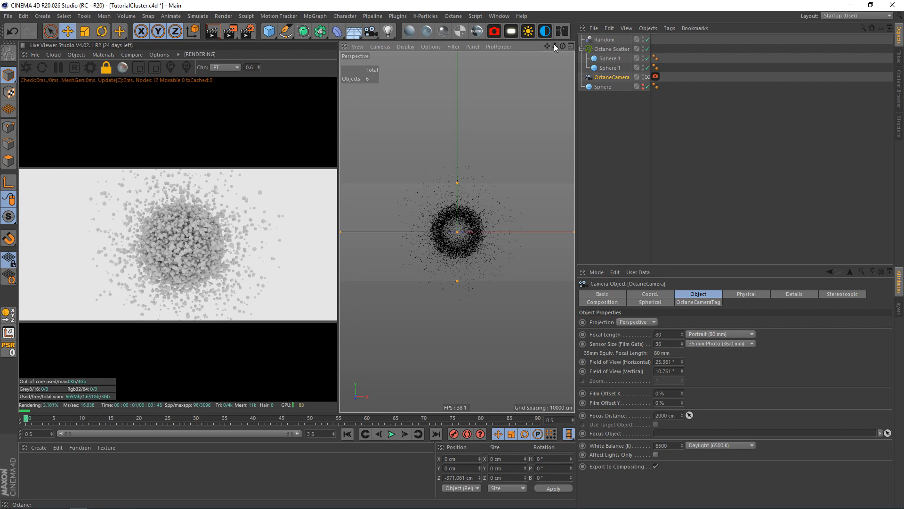
click(603, 40)
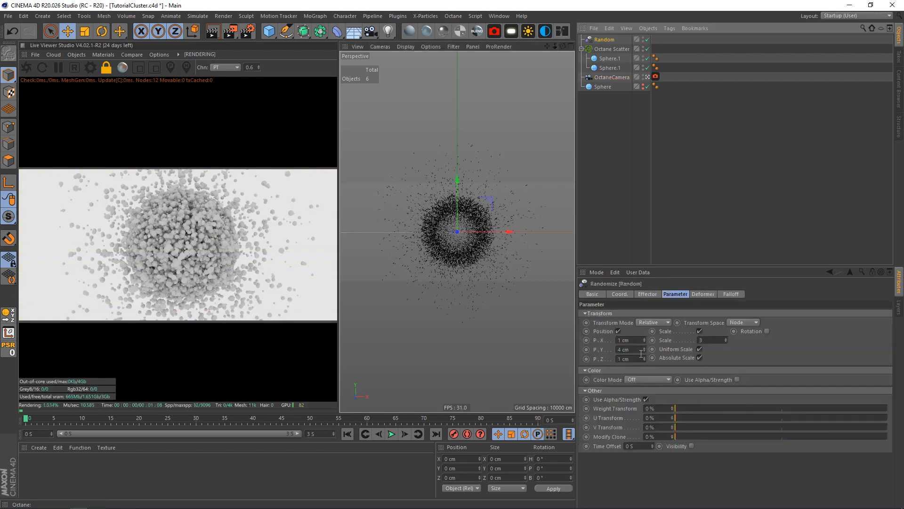
click(612, 48)
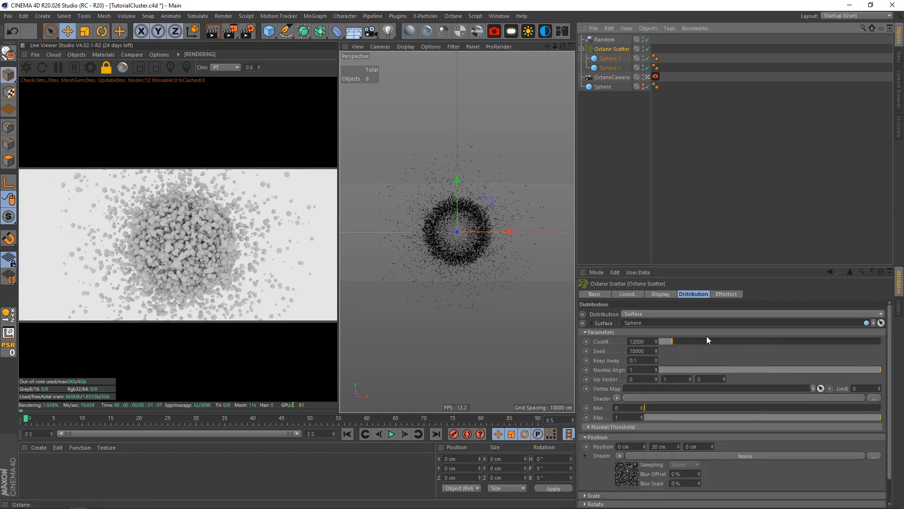
click(627, 472)
click(661, 397)
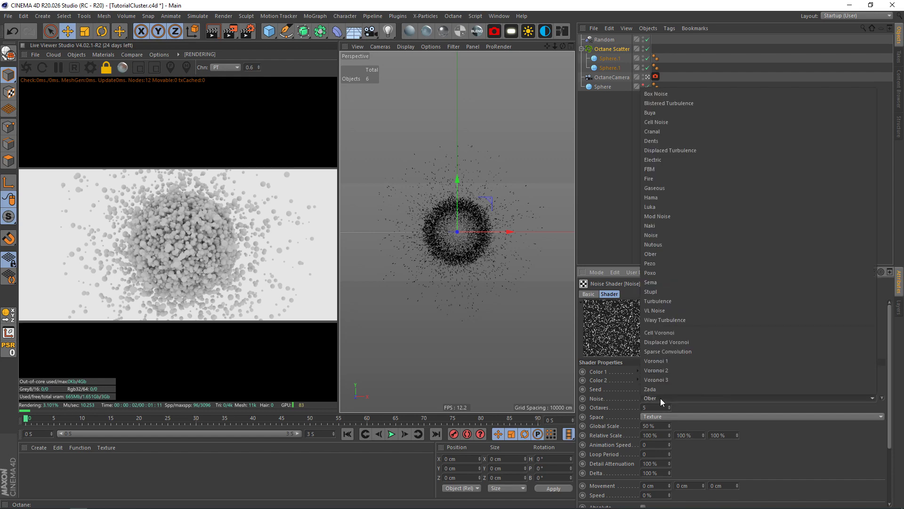
click(669, 300)
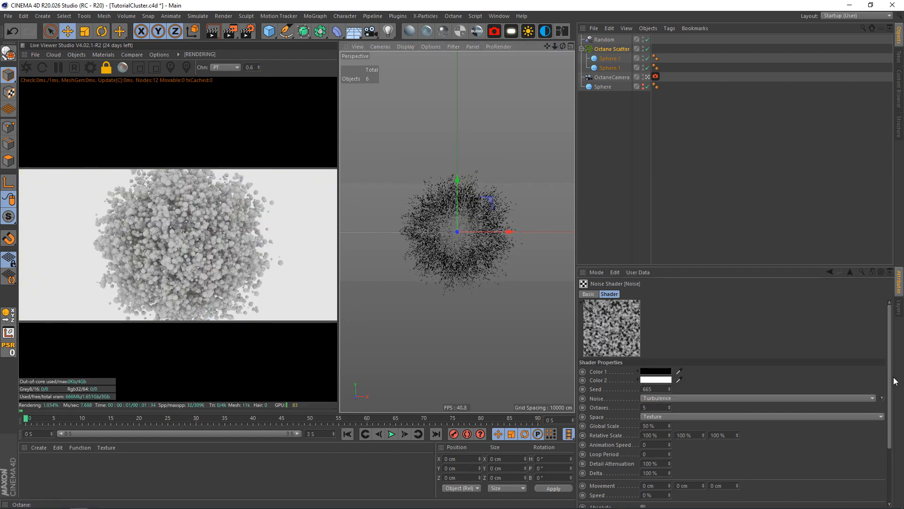
scroll(894, 380, down, 3)
Step: Settle the Turbulence noise at 35% low clip, 0% brightness and 15% contrast
drag(761, 448, 887, 450)
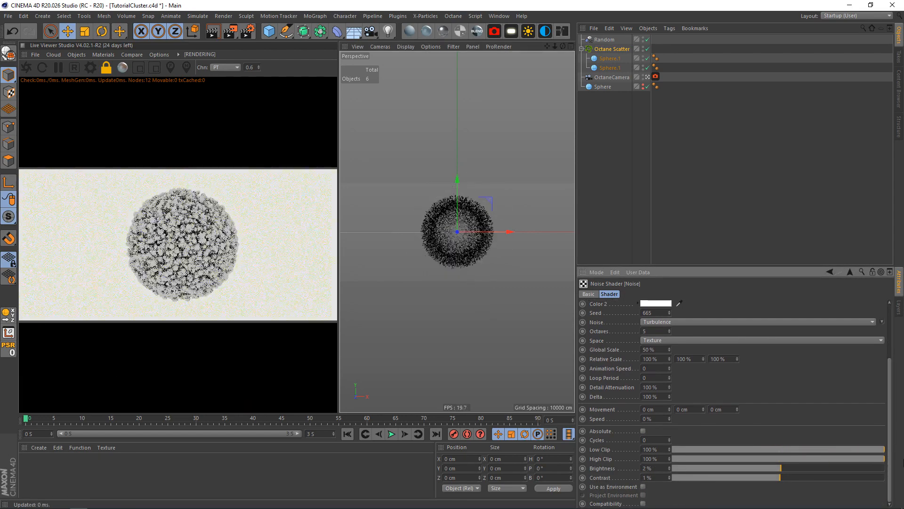
drag(876, 448, 657, 458)
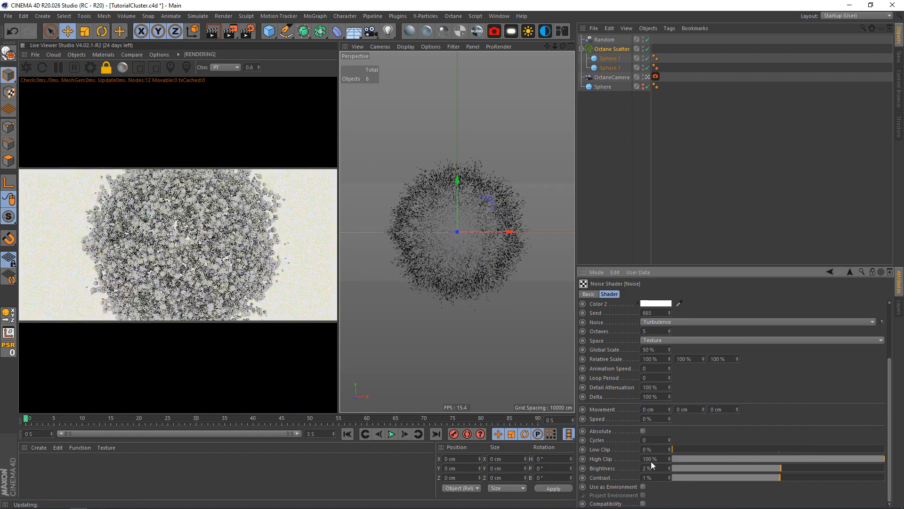
click(763, 449)
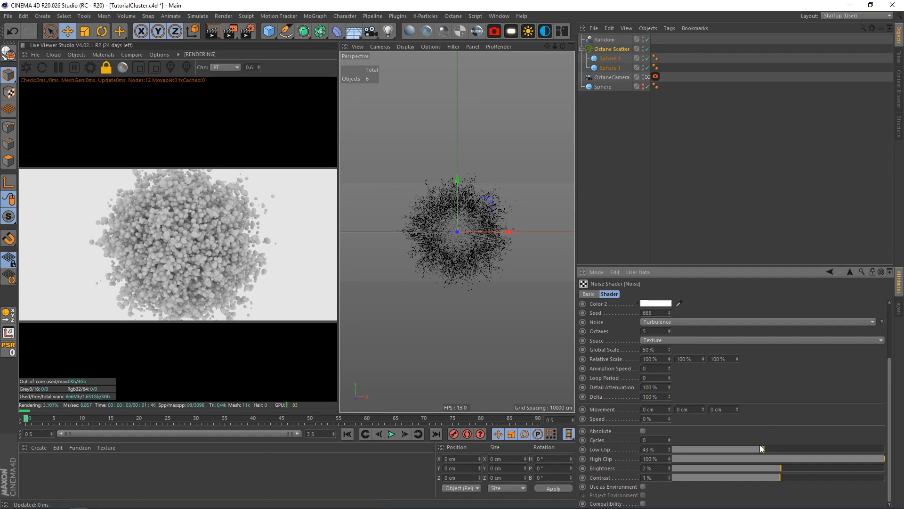
drag(760, 448, 750, 449)
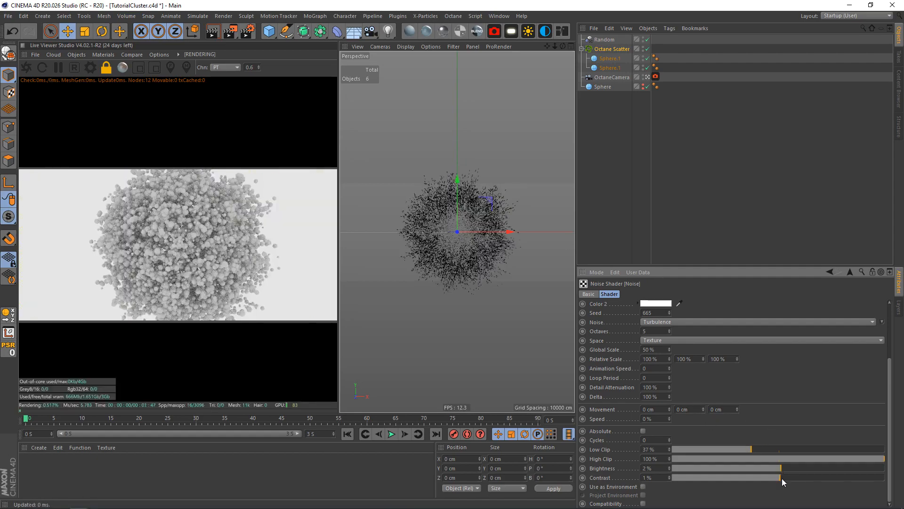
mouse_move(782, 479)
mouse_down()
mouse_move(795, 480)
mouse_move(771, 468)
mouse_move(779, 468)
mouse_up()
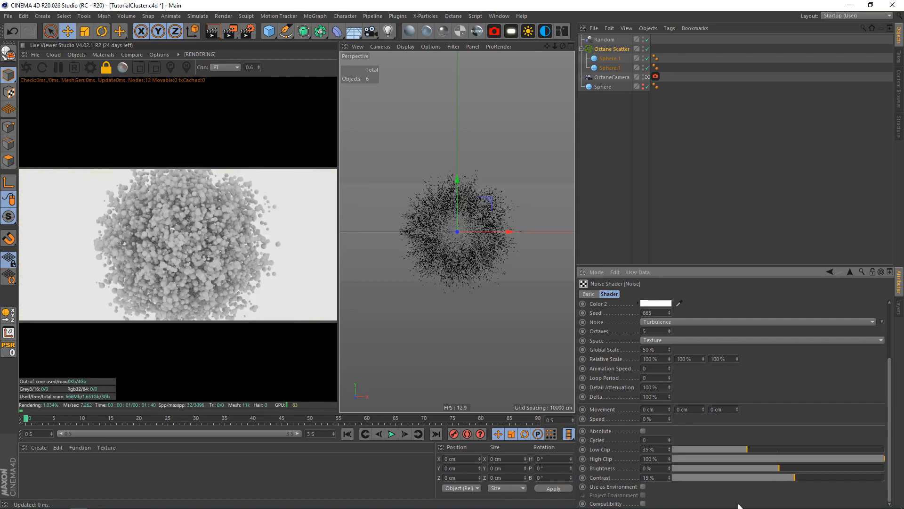
drag(750, 448, 748, 449)
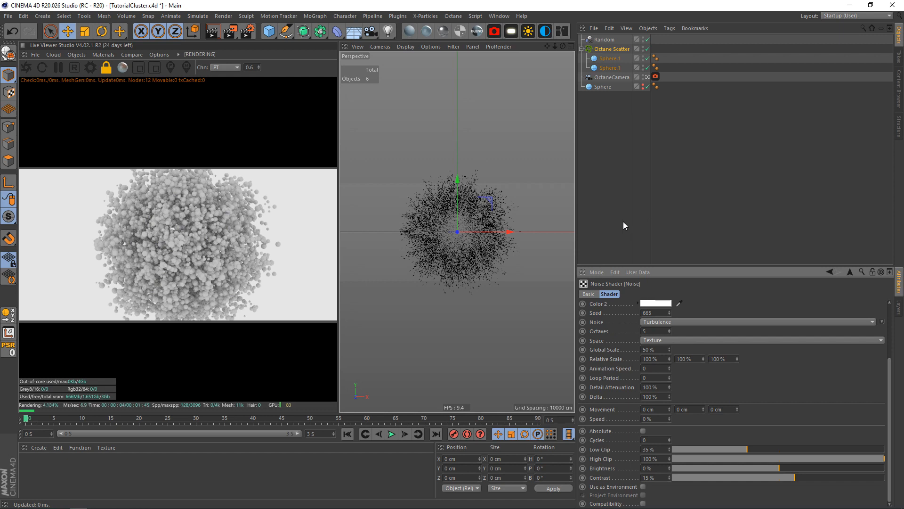
click(606, 79)
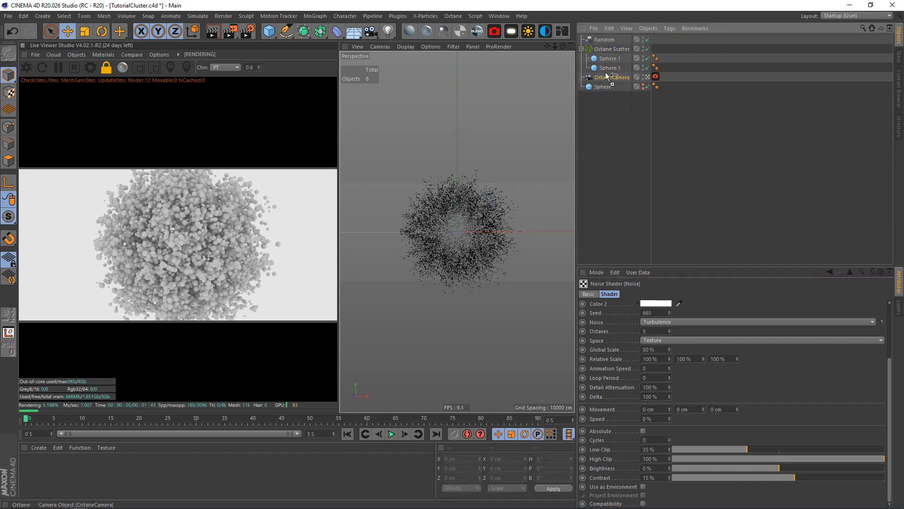
Step: Duplicate the Octane camera with copy-paste and review the second camera's settings
key(ctrl+c)
key(ctrl+v)
click(619, 134)
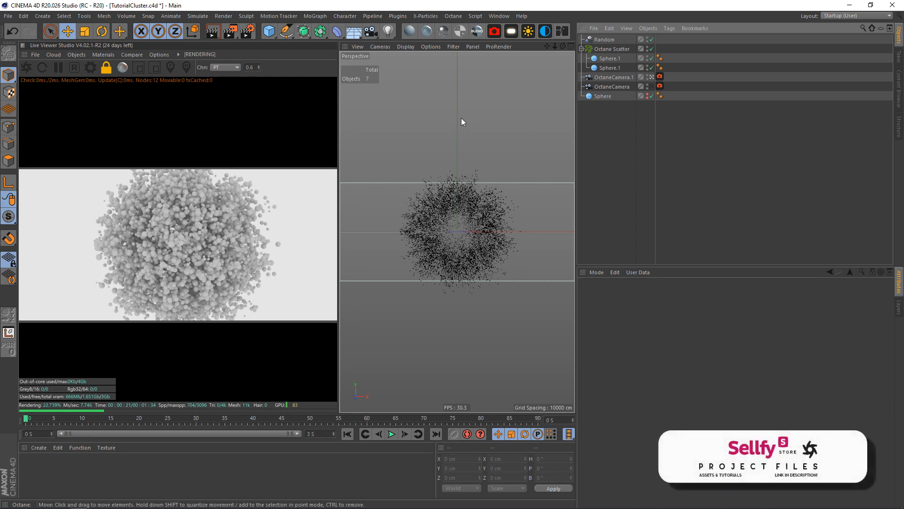
click(611, 77)
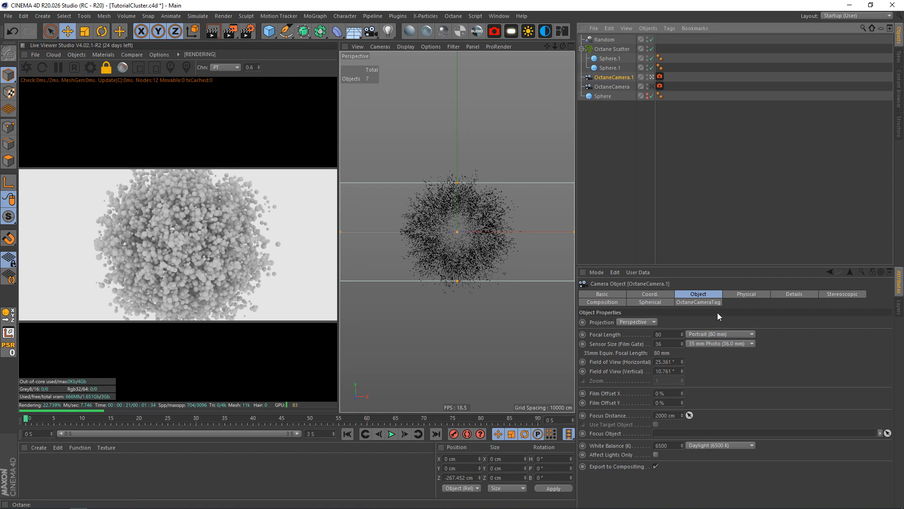
click(676, 189)
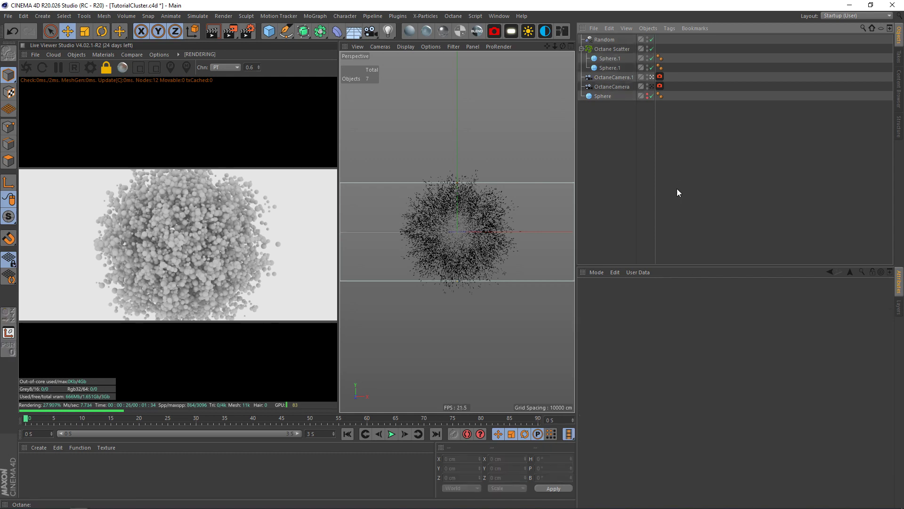
Step: Create a new Octane Diffuse material and open it in the Octane Node Editor
click(410, 32)
click(32, 473)
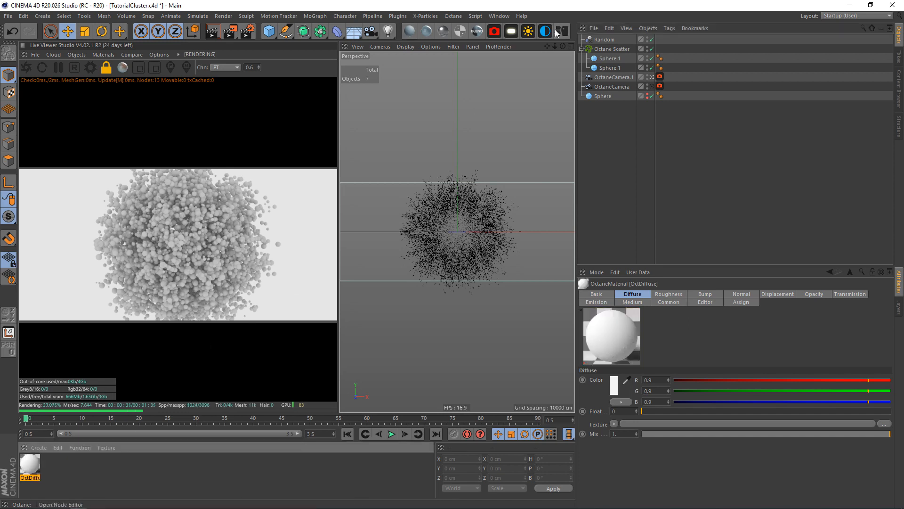
double_click(34, 475)
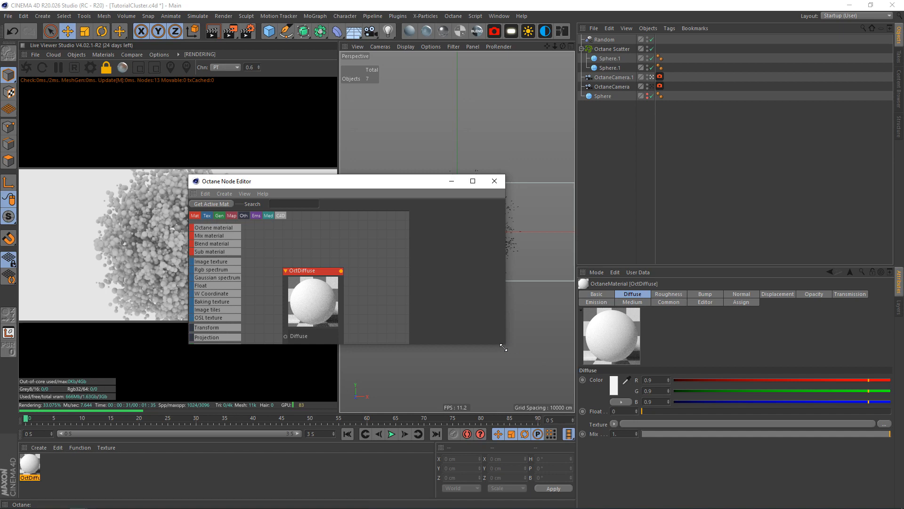
Step: Enlarge the node editor and add a Mix material node and a second Octane material node
drag(504, 343, 587, 507)
drag(316, 8, 428, 34)
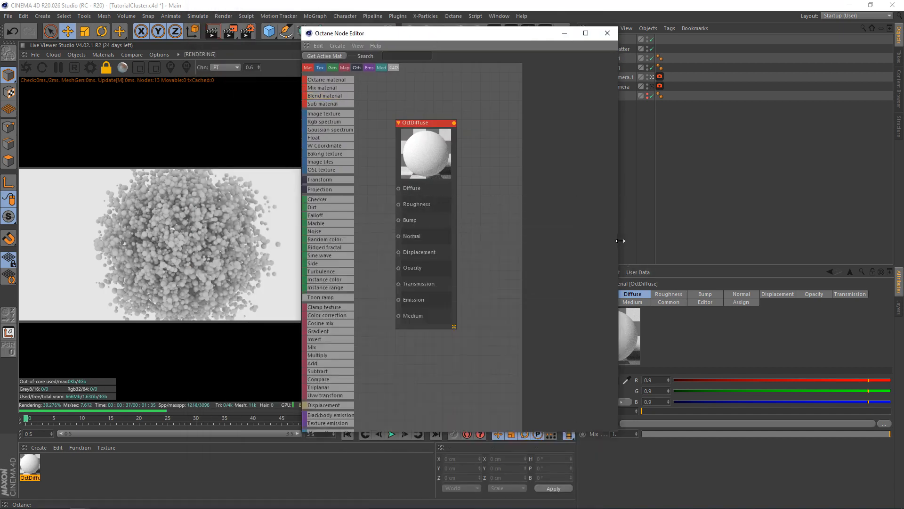
drag(621, 241, 758, 241)
click(328, 87)
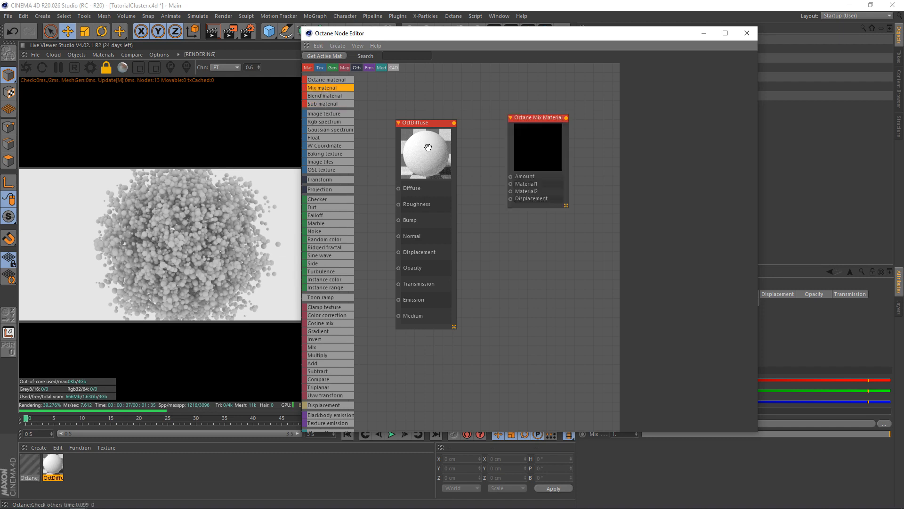
drag(427, 147, 409, 102)
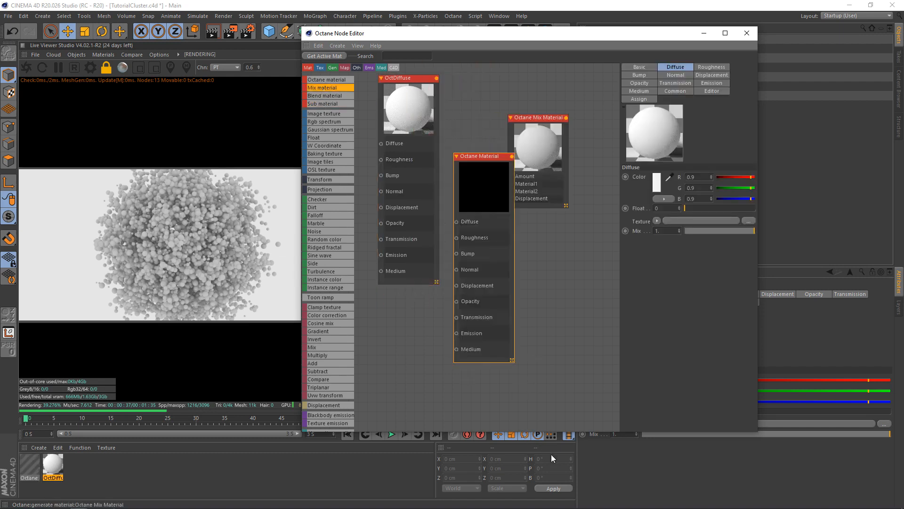
drag(490, 176, 485, 299)
Step: Make the new material Specular named Spec and rename the diffuse material Diff
click(645, 67)
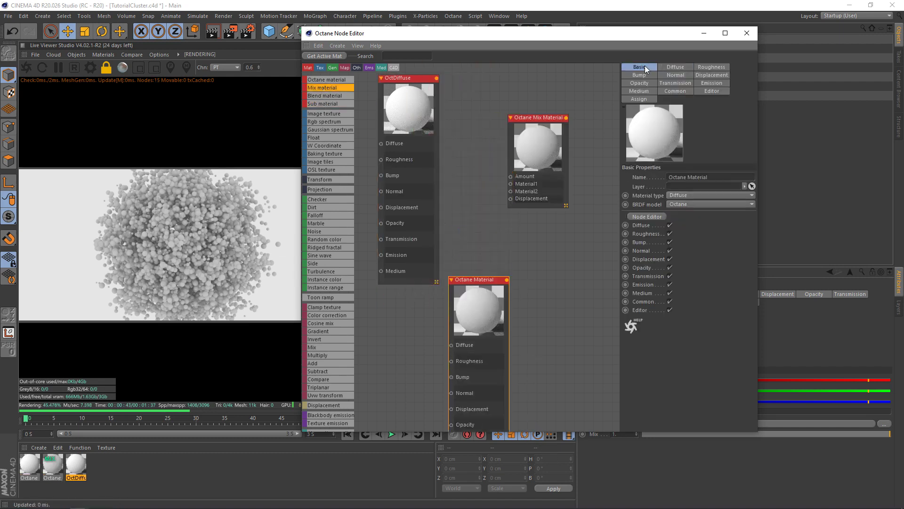
click(689, 201)
click(728, 223)
click(670, 185)
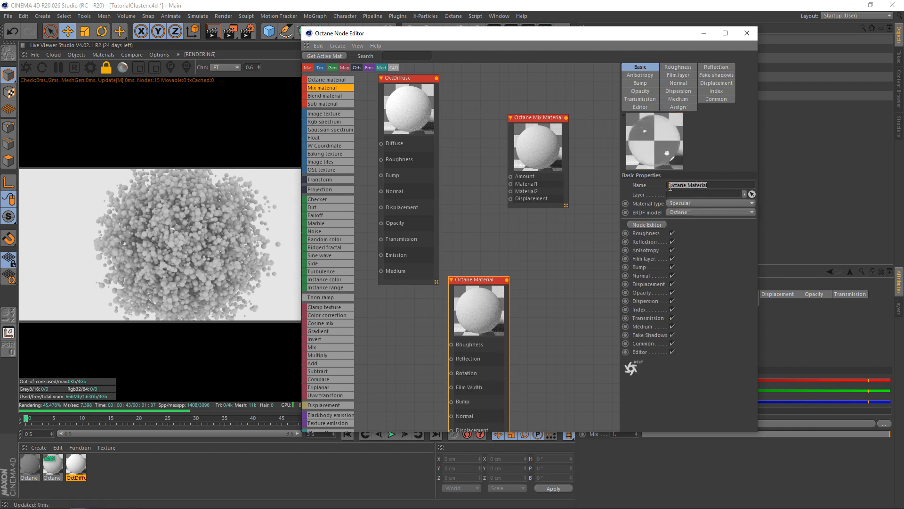
text(Spec)
key(Return)
click(424, 163)
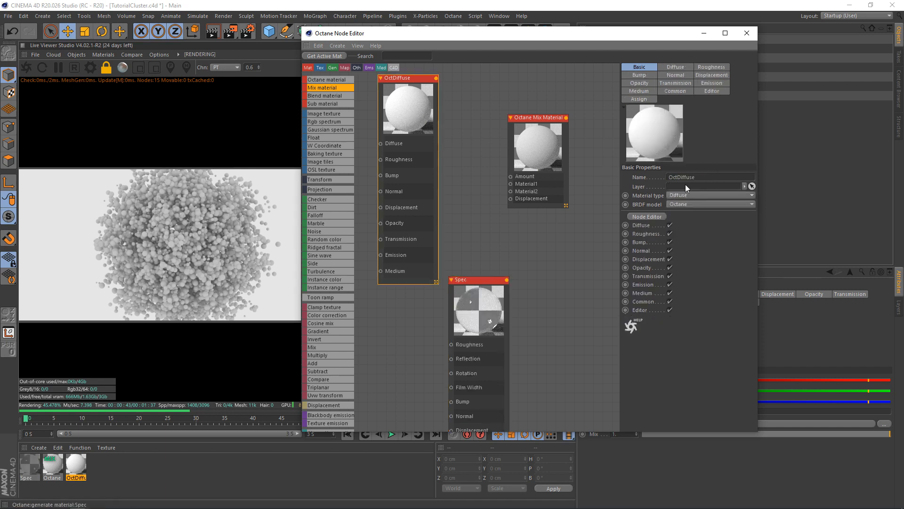
click(673, 177)
key(BackSpace)
text(Di)
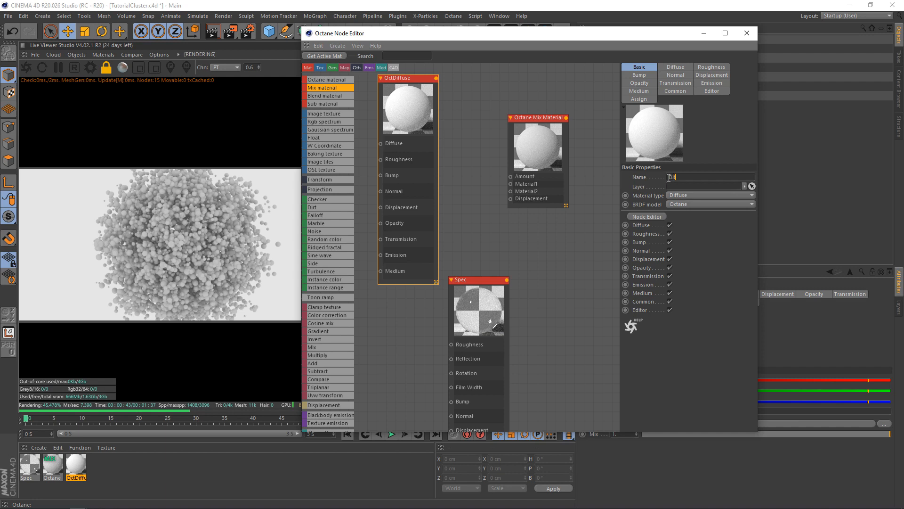
text(f)
key(Return)
Step: Wire Diff and Spec into the mix's Material1/2, name it sss, and feed a float into Amount
drag(507, 280, 510, 191)
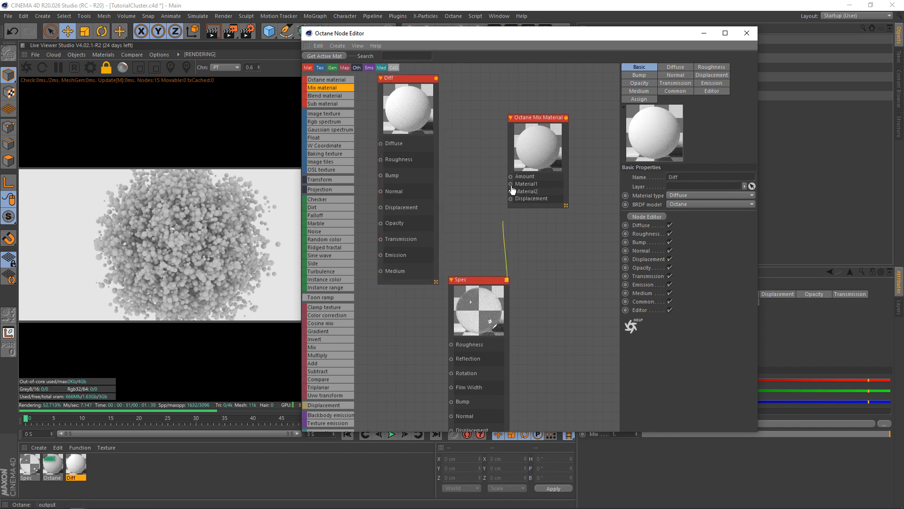
drag(435, 78, 510, 184)
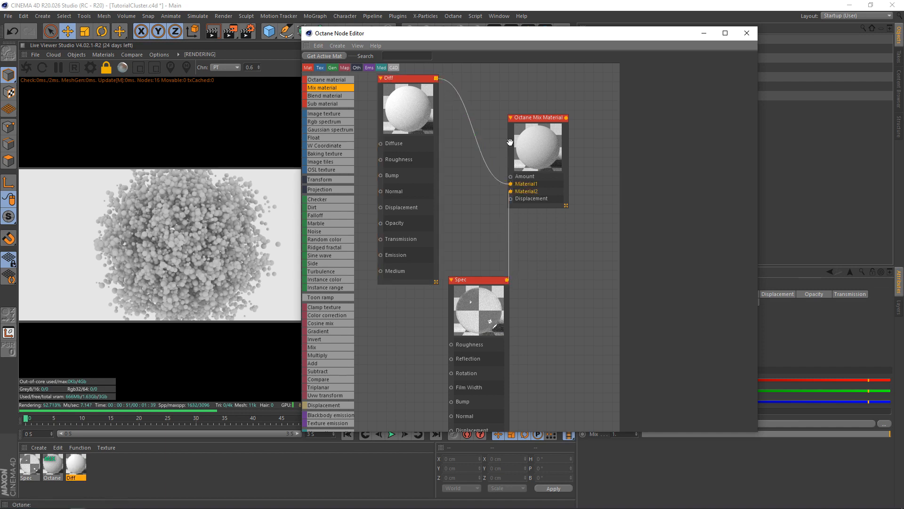
click(537, 152)
text(sss)
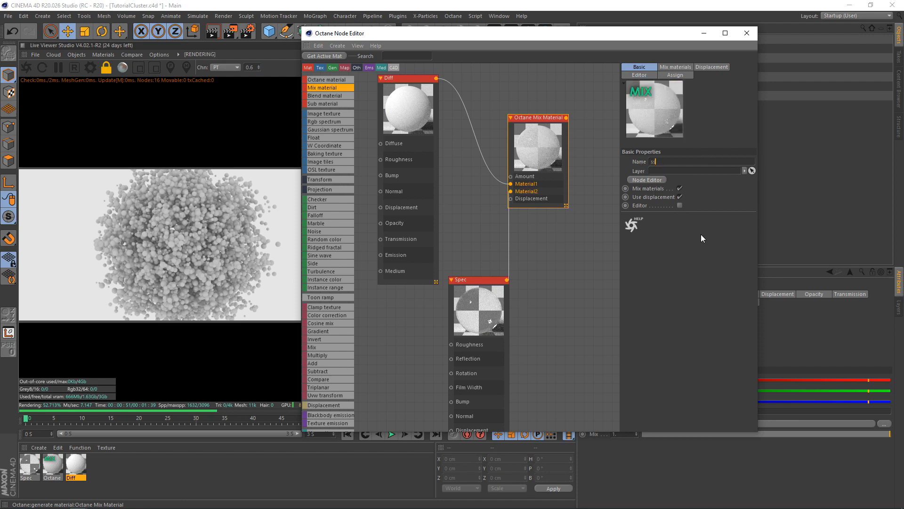
key(Return)
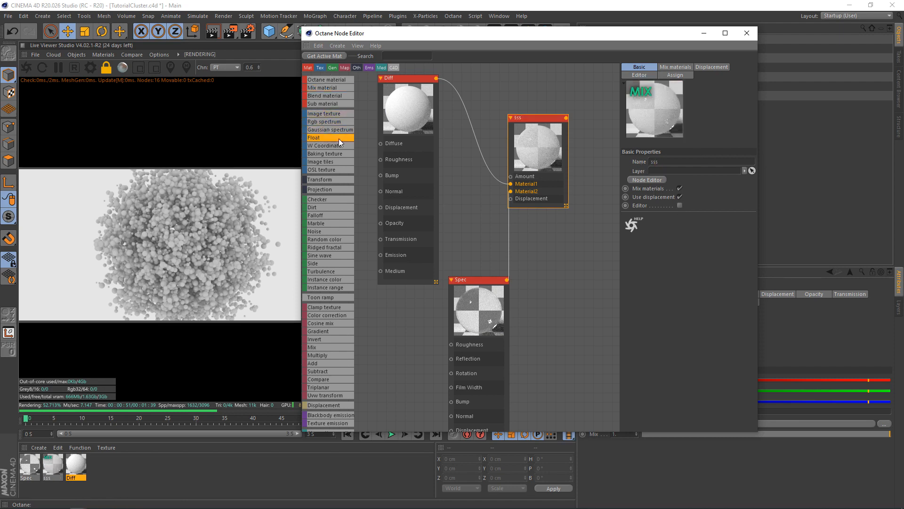
drag(521, 80, 510, 176)
Step: Set the sss mix amount float to 0.45 and add an RGB spectrum node feeding Diff
click(504, 80)
text(0.45)
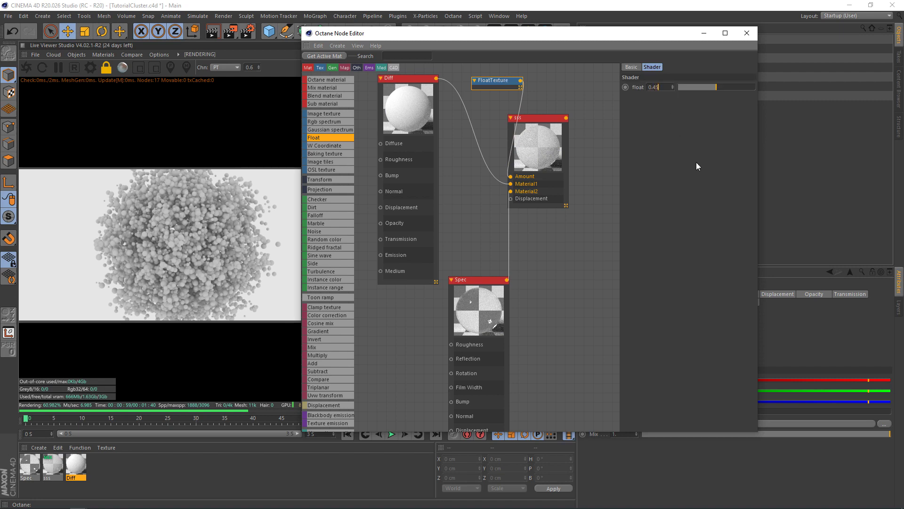
key(Return)
mouse_move(504, 188)
middle_down()
mouse_move(577, 203)
mouse_move(531, 190)
middle_up()
scroll(572, 203, down, 1)
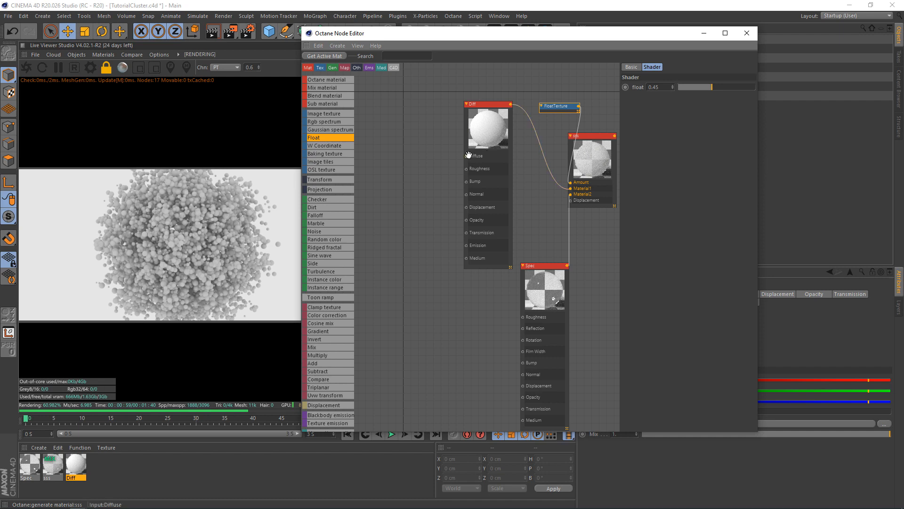
mouse_move(327, 123)
mouse_down()
mouse_move(423, 157)
mouse_move(466, 155)
mouse_move(468, 236)
mouse_up()
scroll(452, 213, down, 1)
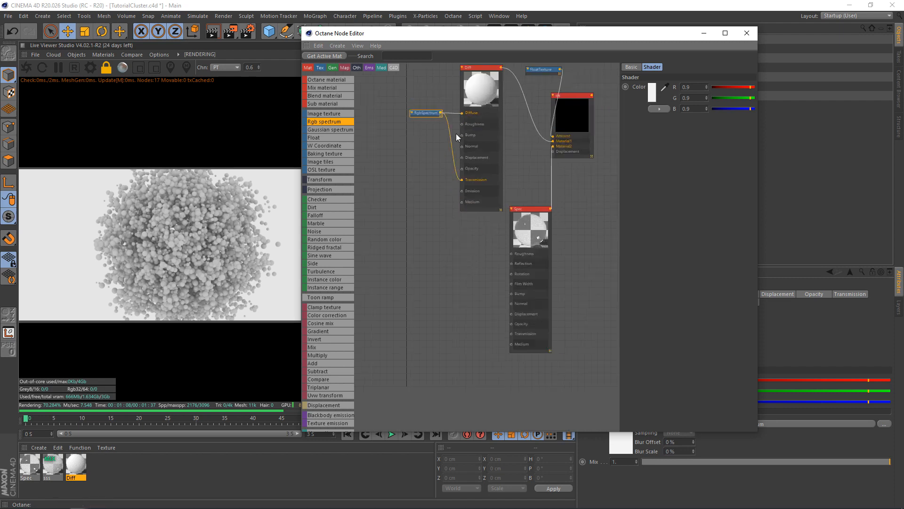
Step: Wire the RgbSpectrum colour node into the Spec material's Transmission input
drag(442, 116, 514, 339)
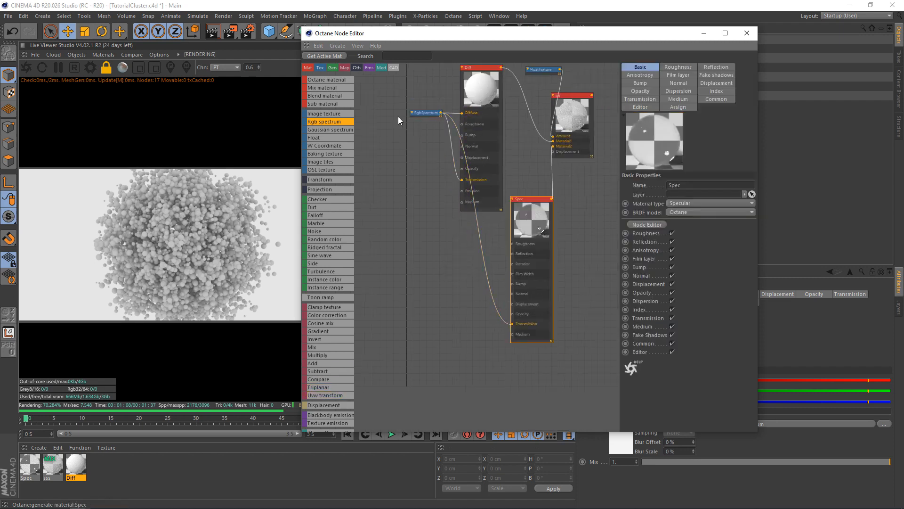
click(419, 111)
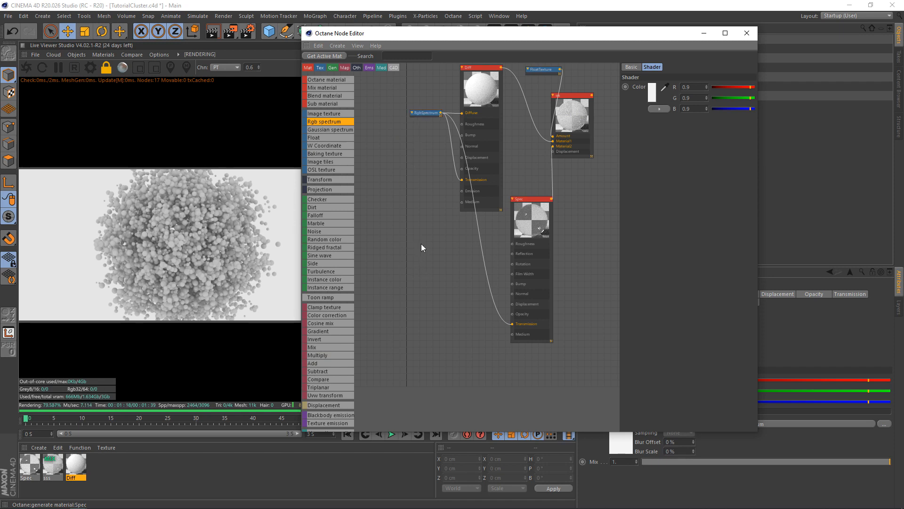
mouse_move(424, 113)
mouse_down()
mouse_move(418, 202)
mouse_move(418, 184)
mouse_up()
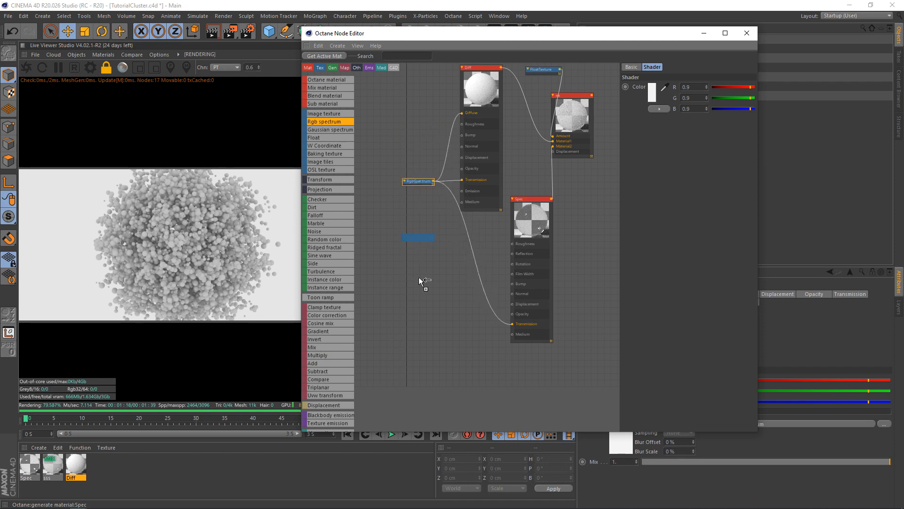
Step: Build a Scattering medium fed by two RGB spectrum nodes for Absorption and Scattering, density 95
drag(419, 278, 420, 311)
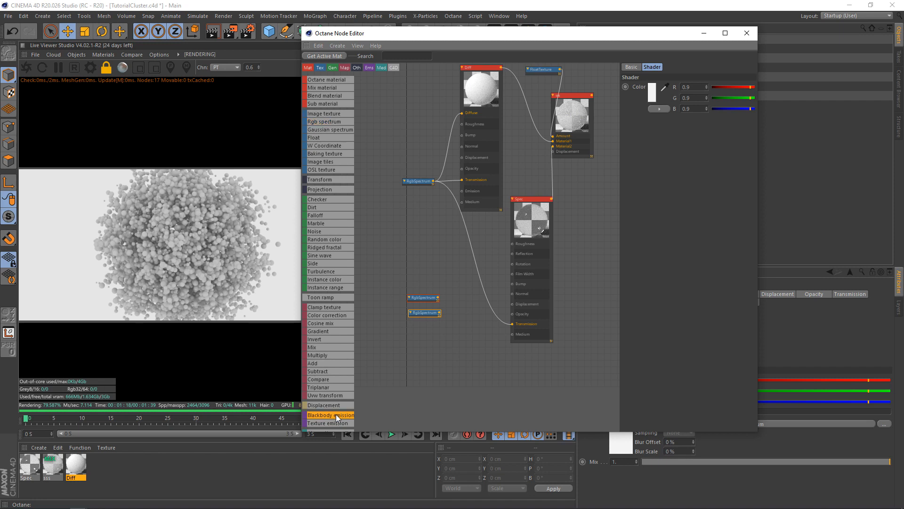
scroll(339, 413, down, 2)
drag(330, 407, 459, 353)
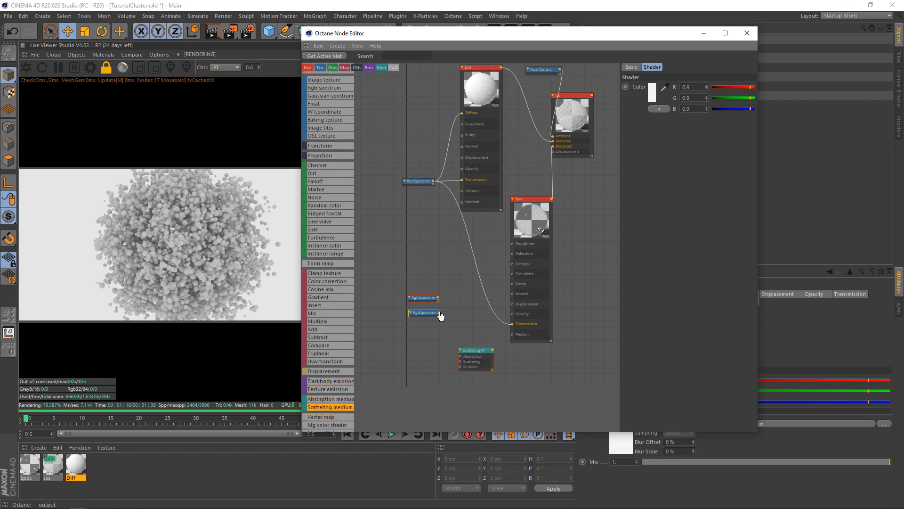
drag(440, 313, 460, 363)
drag(439, 297, 460, 356)
click(461, 359)
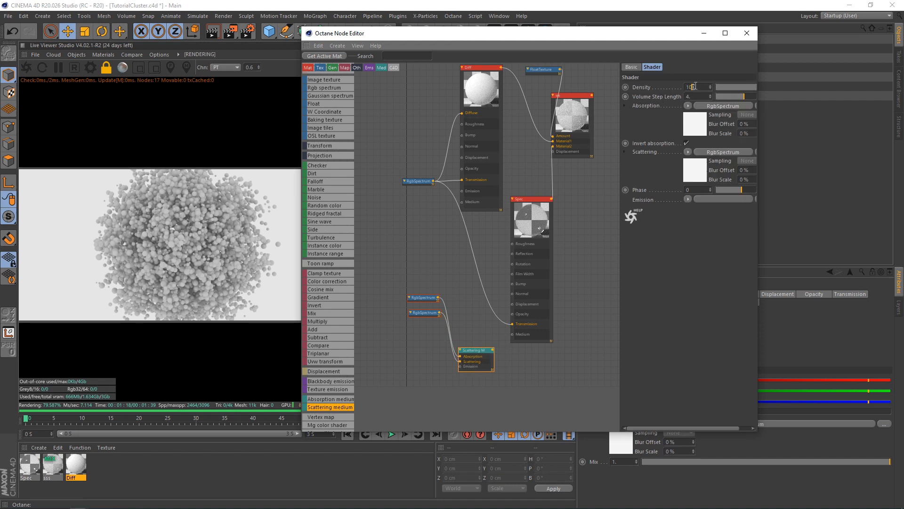
text(95)
key(Return)
drag(490, 360, 490, 346)
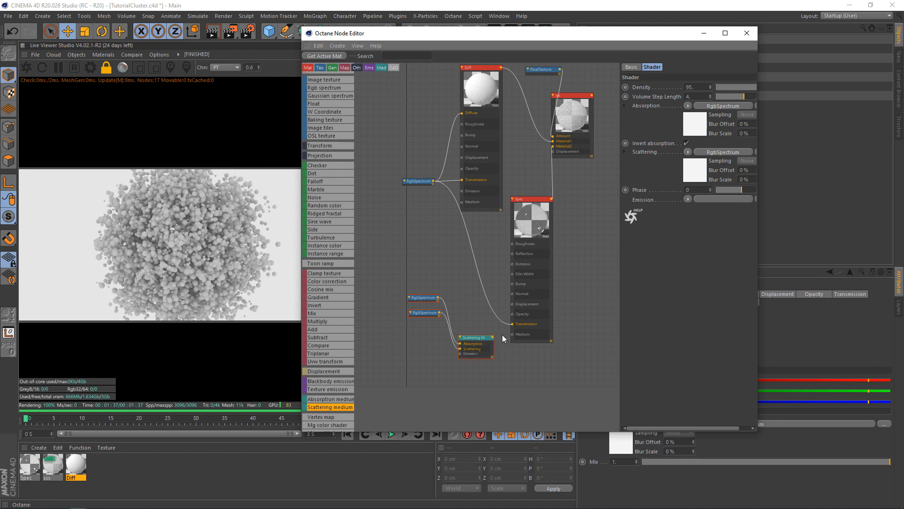
Step: Give Spec the scattering medium, IOR 1.52, fake shadows and roughness about 0.22
drag(494, 337, 512, 333)
click(521, 315)
click(723, 92)
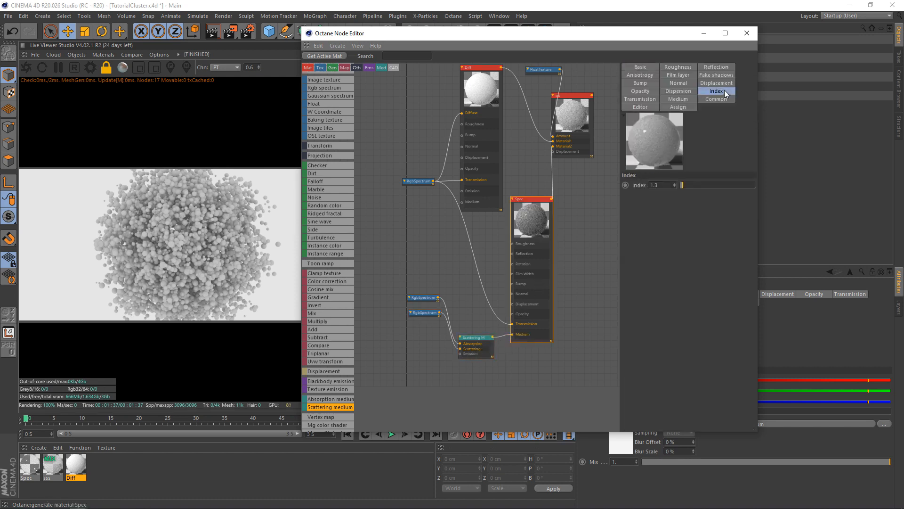
text(52)
key(Return)
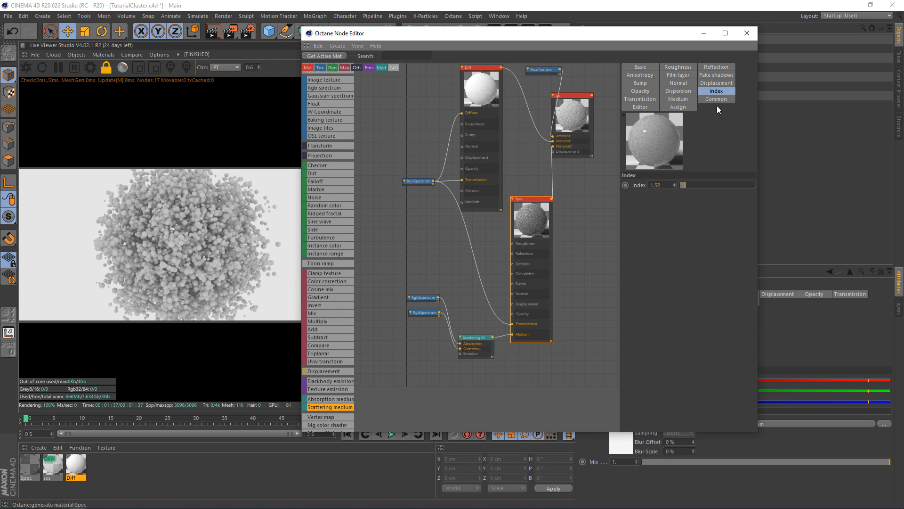
click(715, 75)
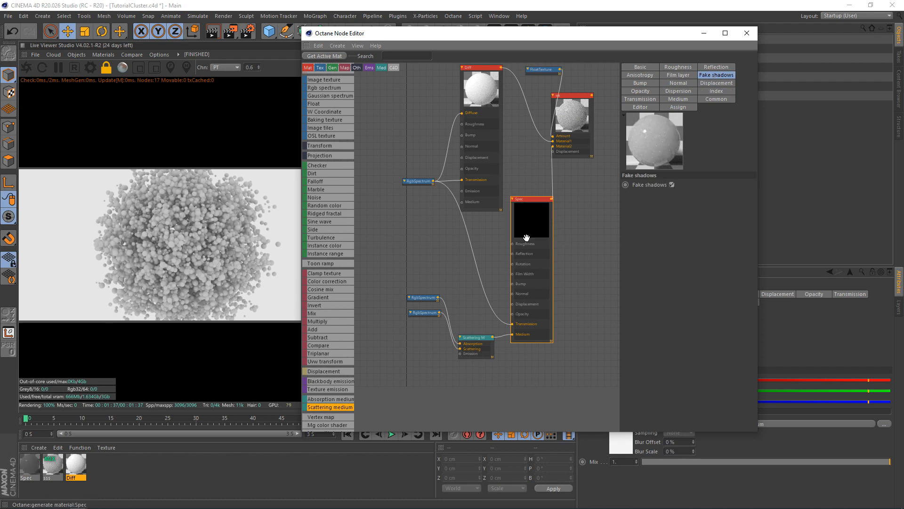
click(691, 69)
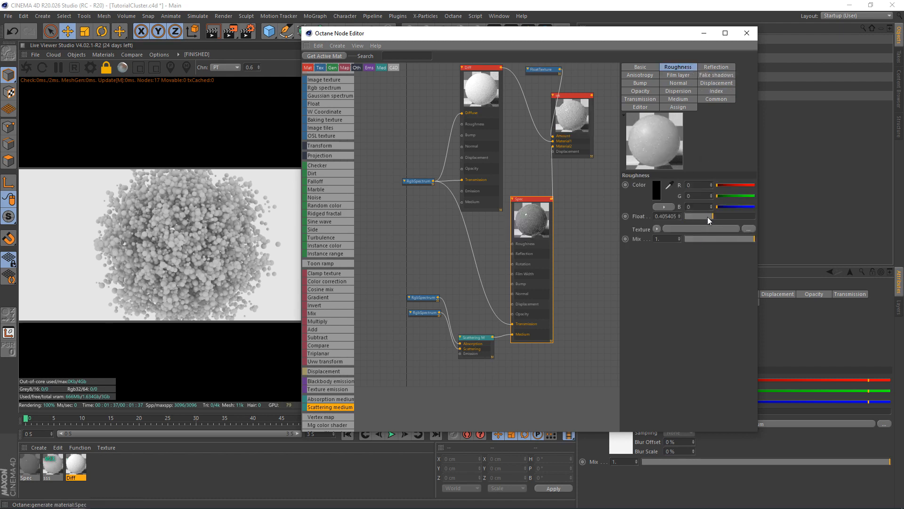
drag(700, 217, 697, 220)
Step: Add a second Scattering medium node and feed it into Diff's Medium input
middle_drag(415, 170, 419, 216)
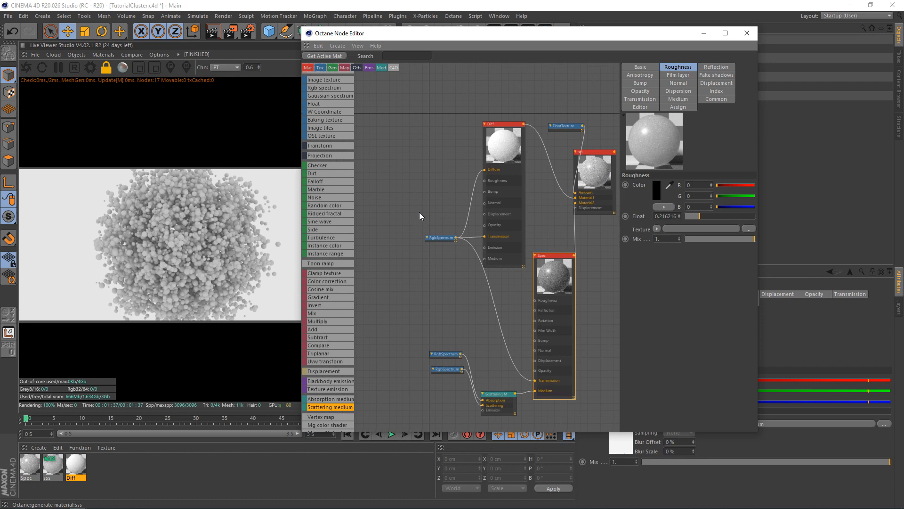
mouse_move(321, 406)
mouse_down()
mouse_move(423, 268)
mouse_move(485, 259)
mouse_up()
drag(419, 289, 426, 281)
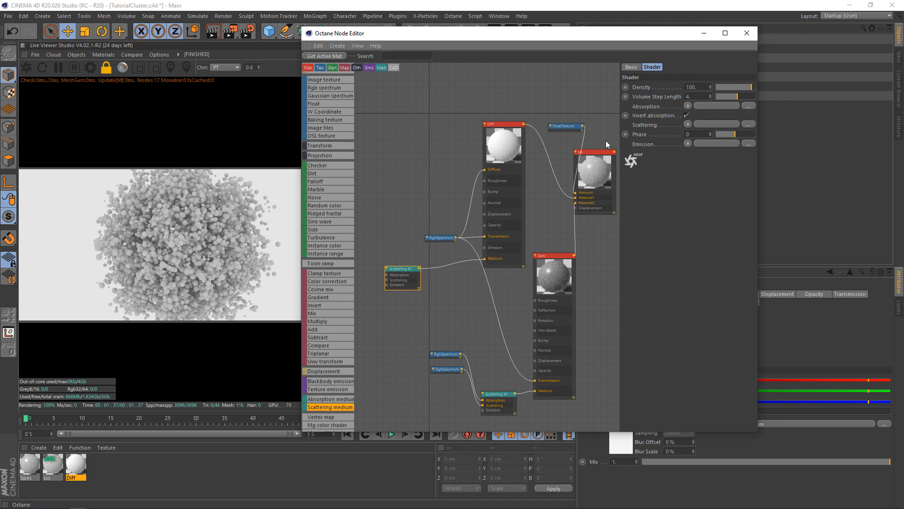
Step: Apply the sss material to both Sphere.1 objects after leaving the node editor
click(754, 35)
drag(611, 57, 612, 58)
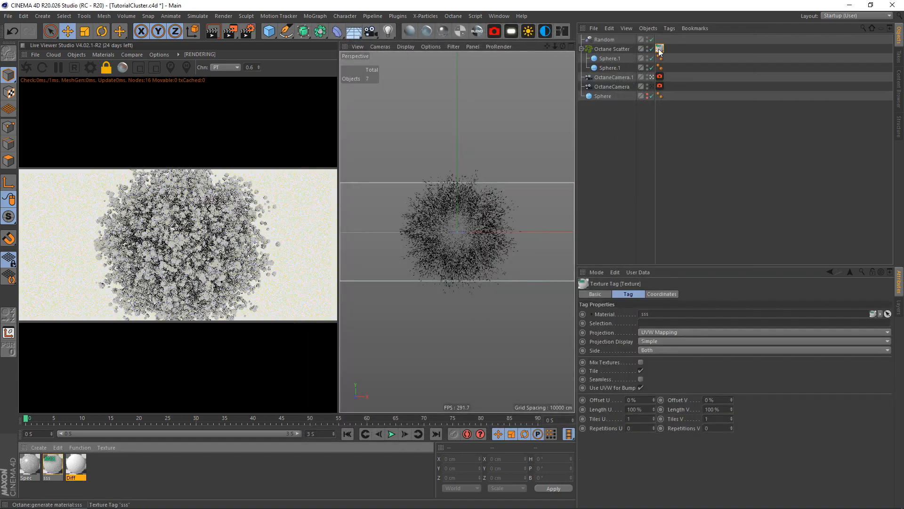
ctrl+drag(669, 58, 668, 68)
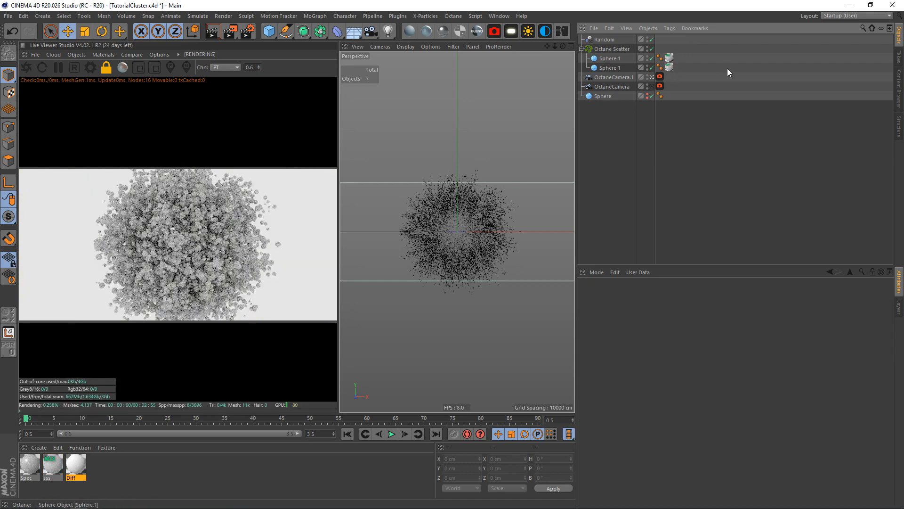
Step: Add an Octane HDRI Environment and load the Ultimate Skies EXR as its image texture
click(546, 32)
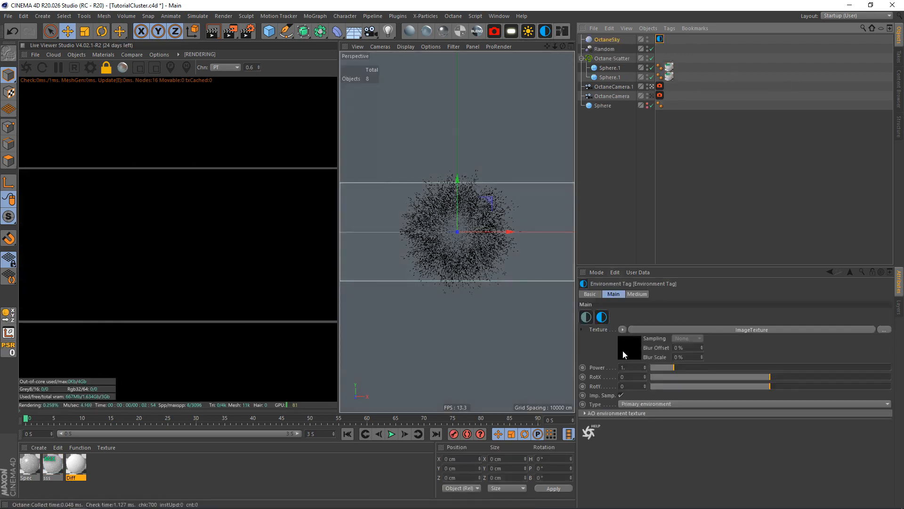
click(752, 329)
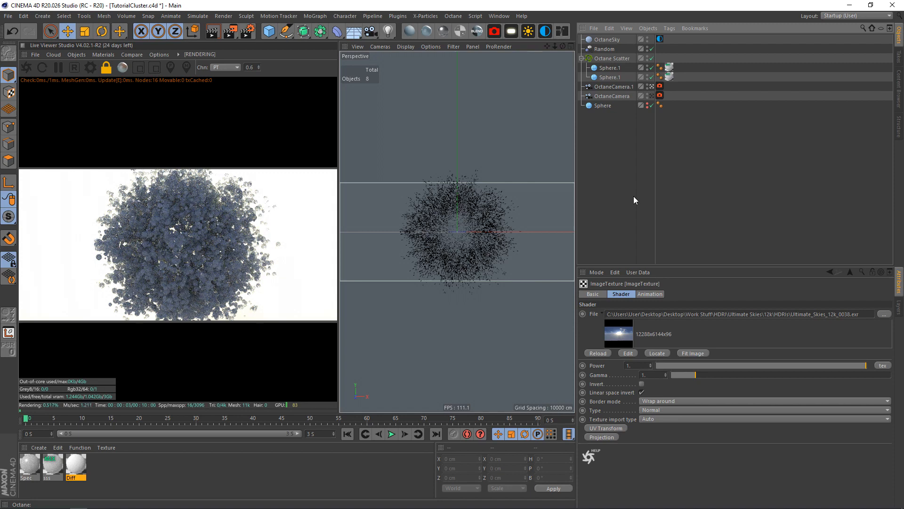
click(850, 273)
Step: Adjust the environment's RotX and RotY to reshape the HDRI lighting on the cluster
click(782, 380)
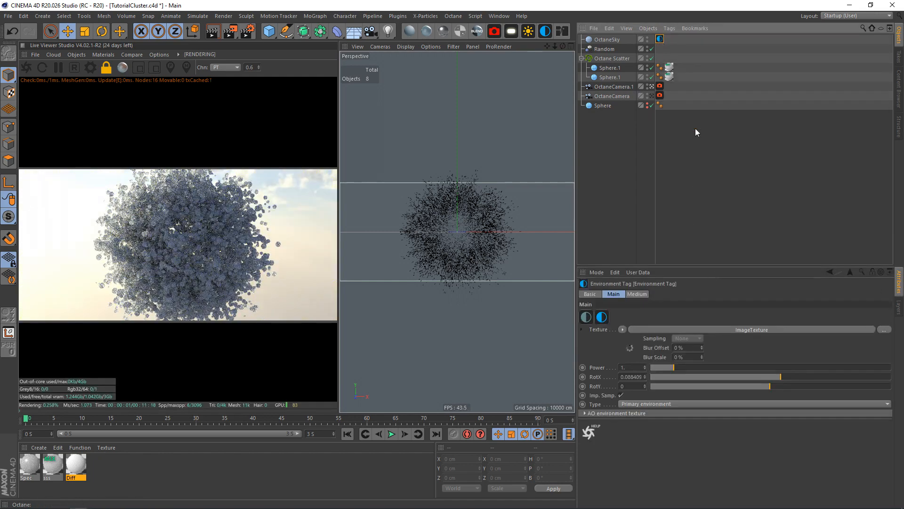
click(696, 132)
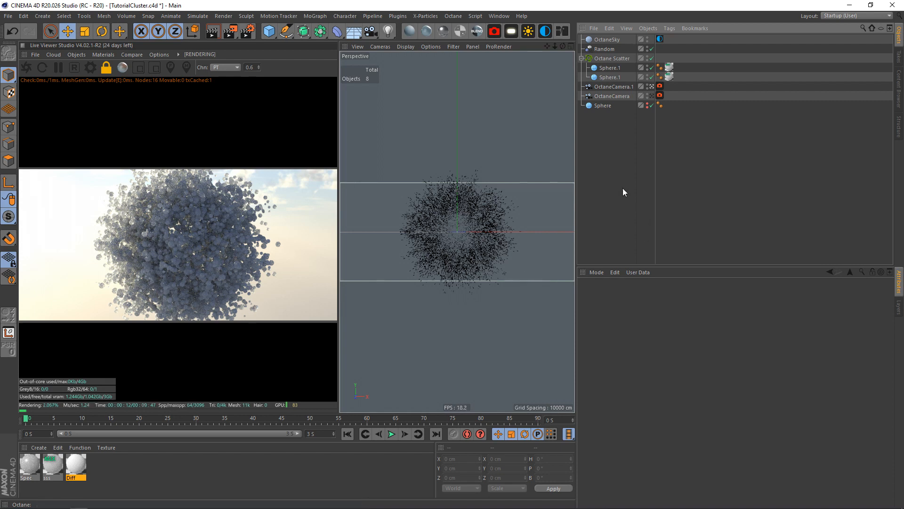
drag(773, 387, 788, 390)
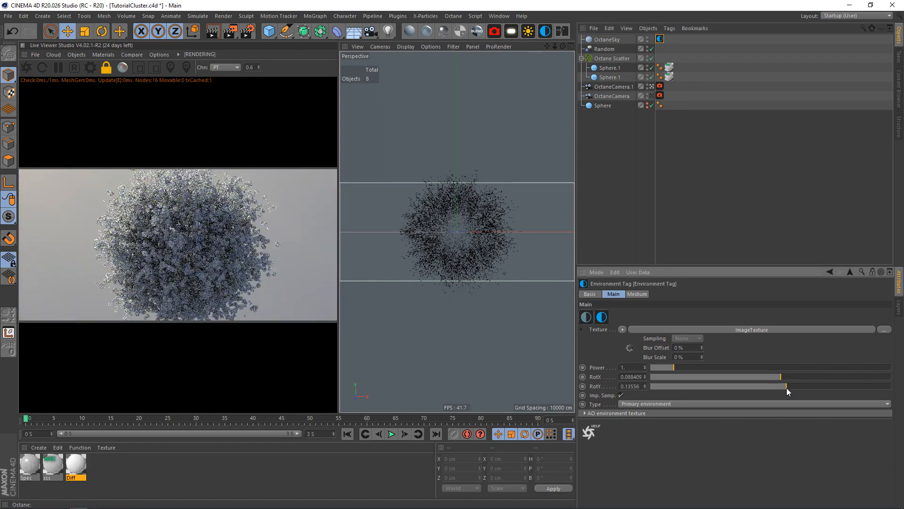
drag(785, 388, 773, 379)
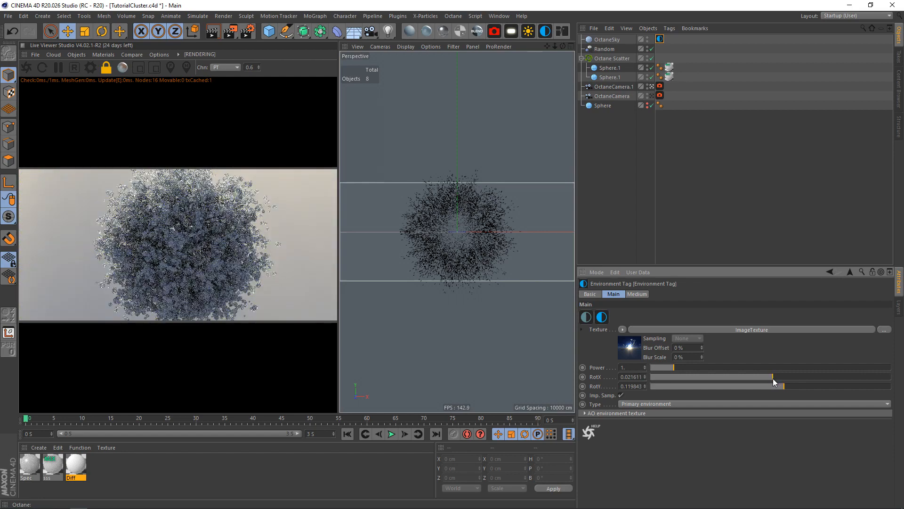
drag(772, 378, 755, 386)
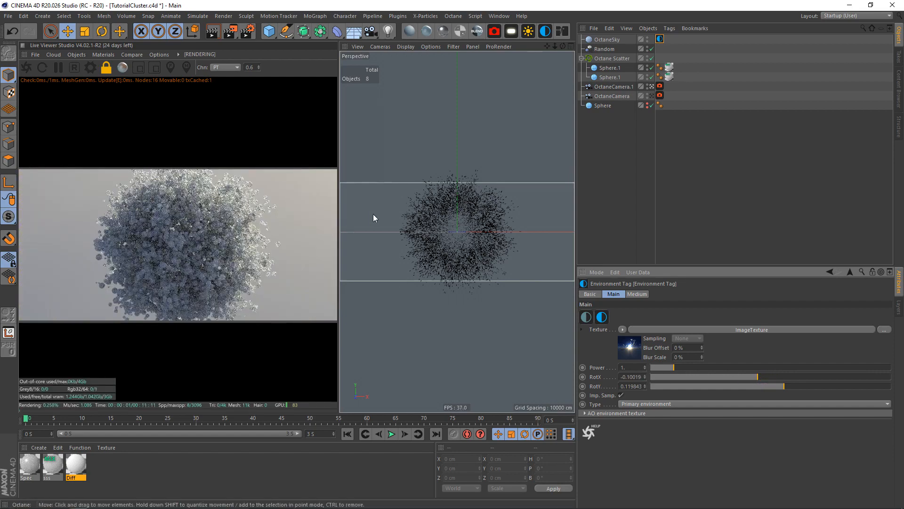
click(607, 89)
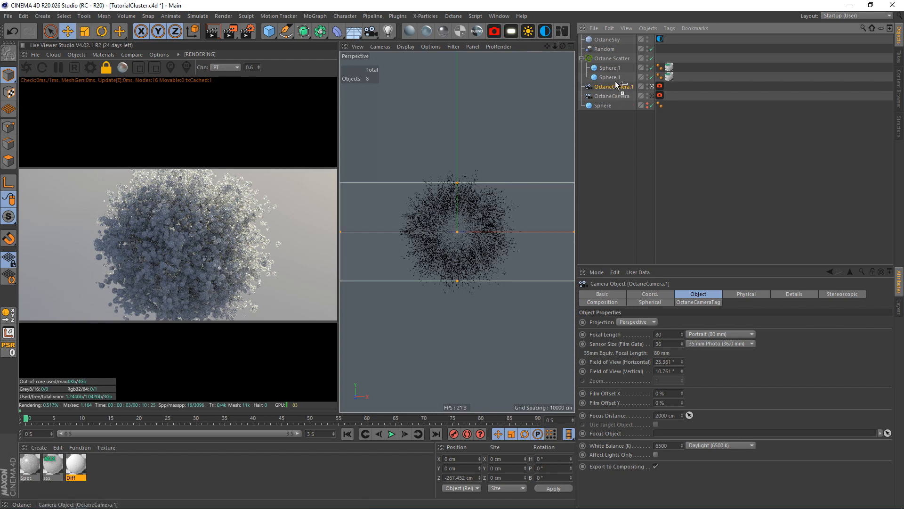
Step: Duplicate the camera as OctaneCamera.2, view through it and save incrementally as TutorialCluster_0001
key(ctrl+c)
key(ctrl+v)
click(651, 89)
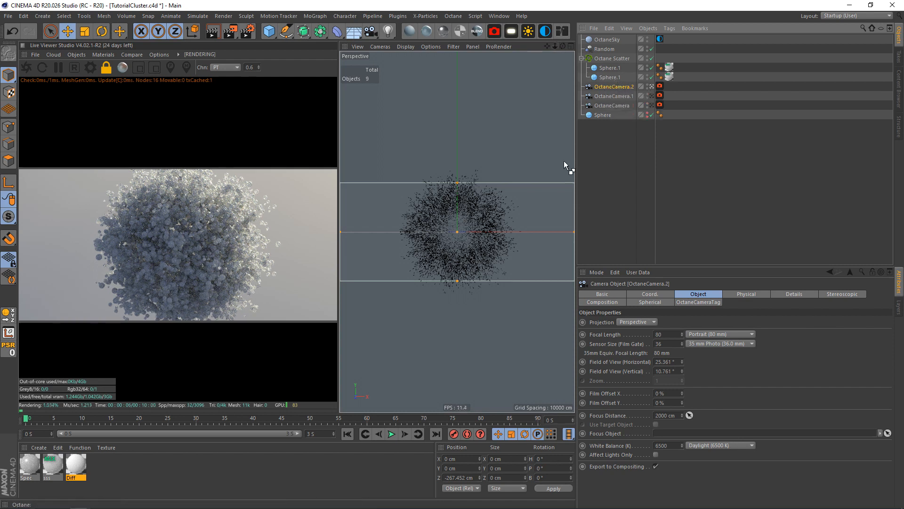
drag(554, 46, 565, 46)
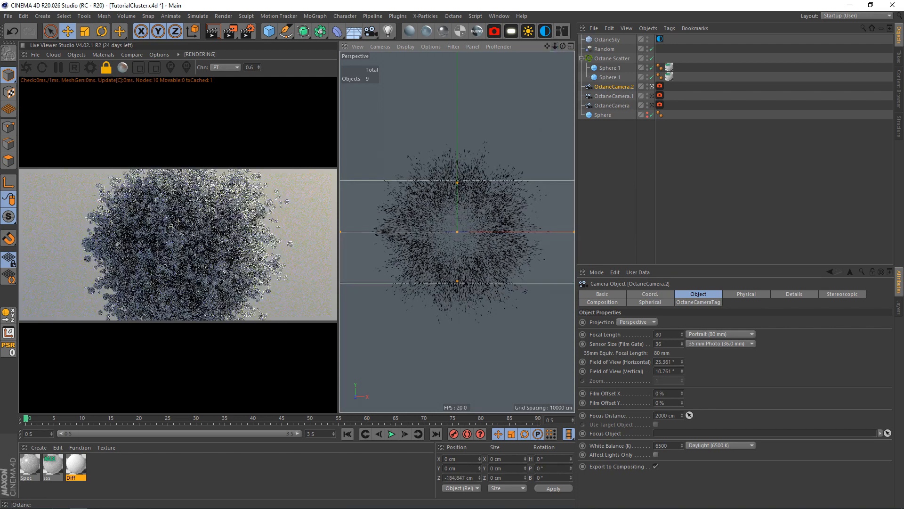
click(7, 16)
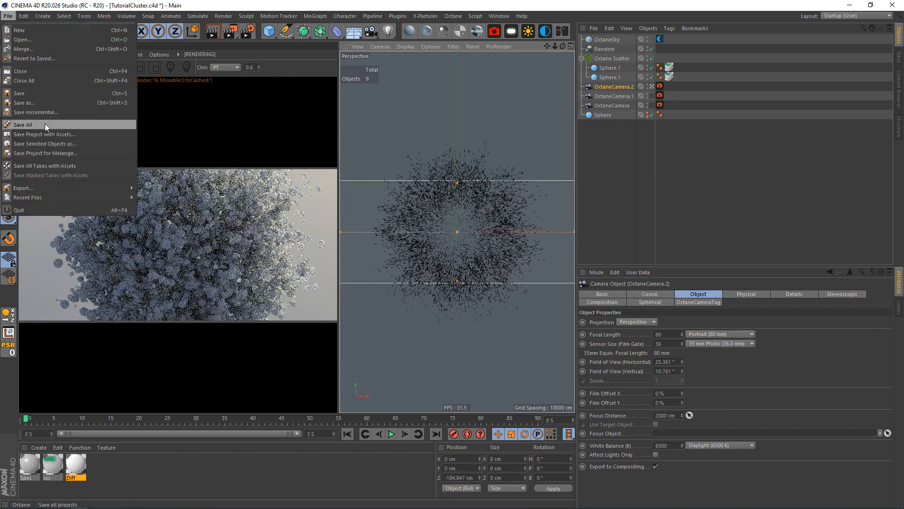
click(44, 121)
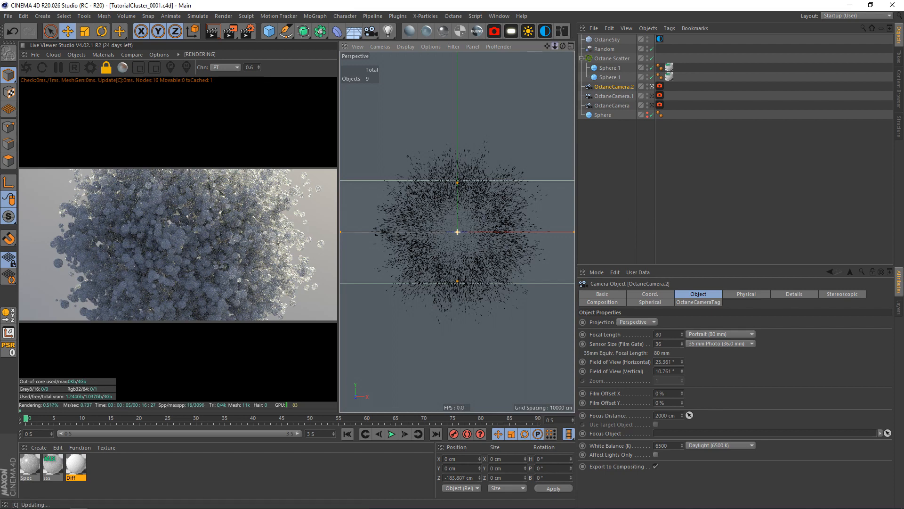
Step: Move the camera in closer and bank it to R.B 90° around its view axis
drag(556, 44, 587, 141)
click(650, 293)
drag(631, 323, 630, 311)
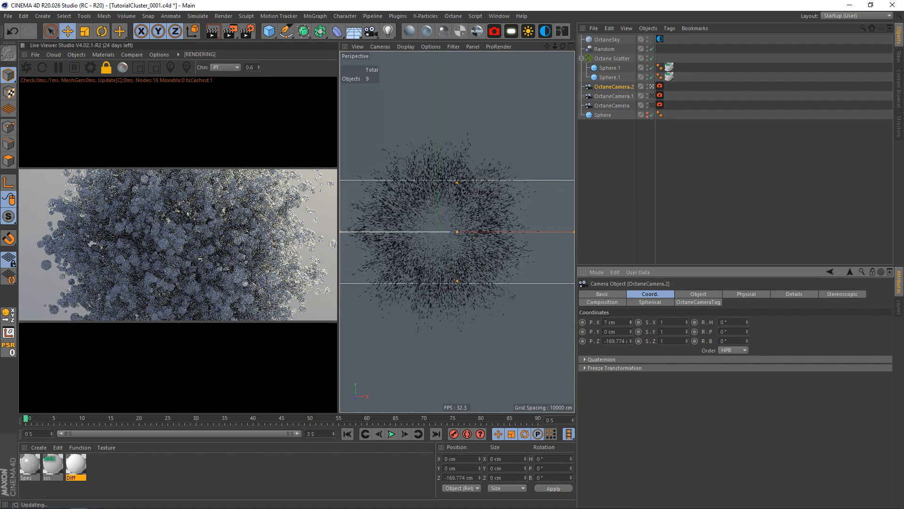
drag(746, 341, 746, 336)
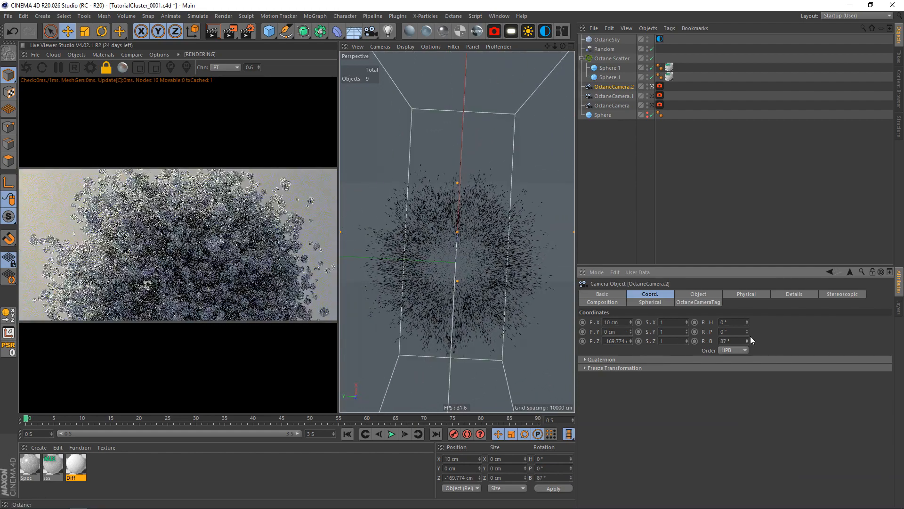
click(747, 341)
drag(747, 340, 747, 338)
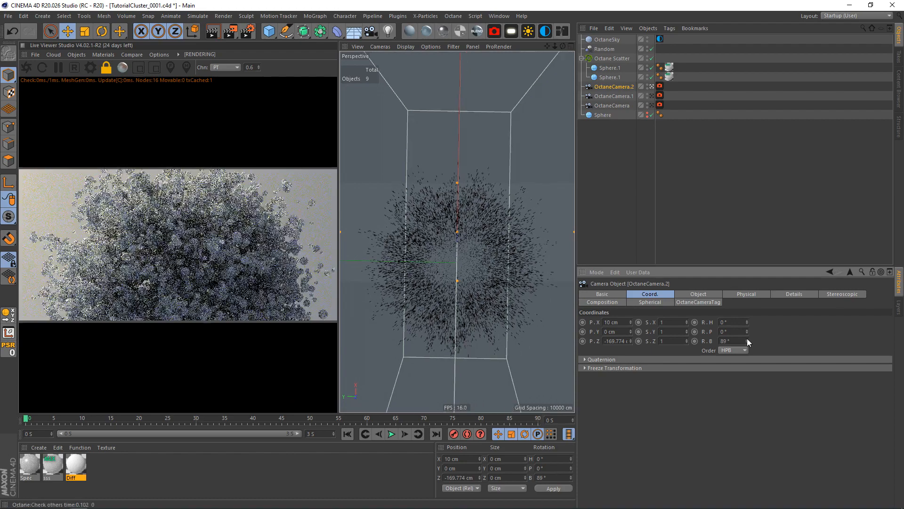
Step: Place the camera at about X 20, Y 17, Z -166.774 cm for a tight edge shot
drag(632, 333, 631, 333)
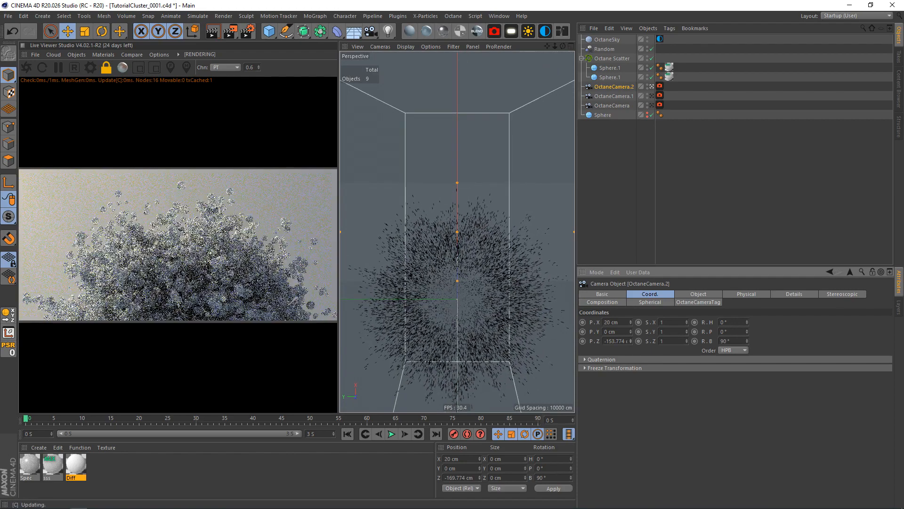
click(633, 330)
drag(632, 331, 632, 331)
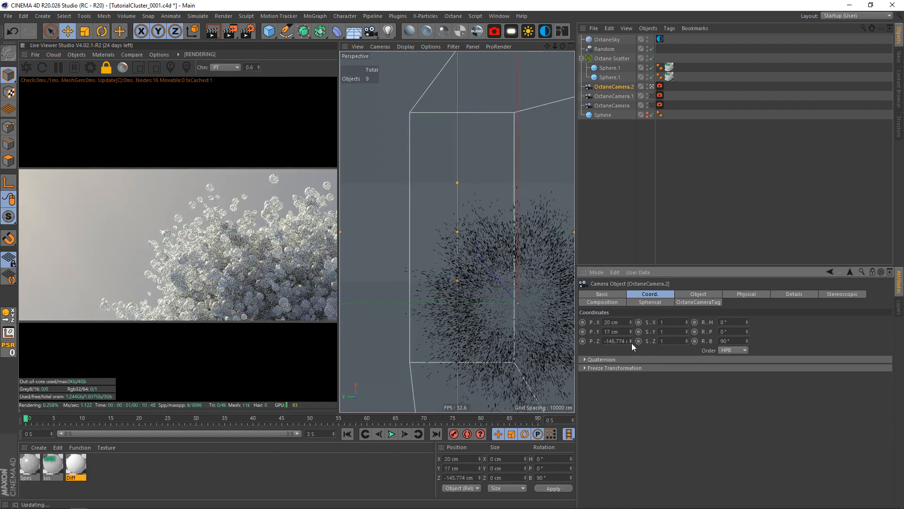
drag(632, 343, 632, 331)
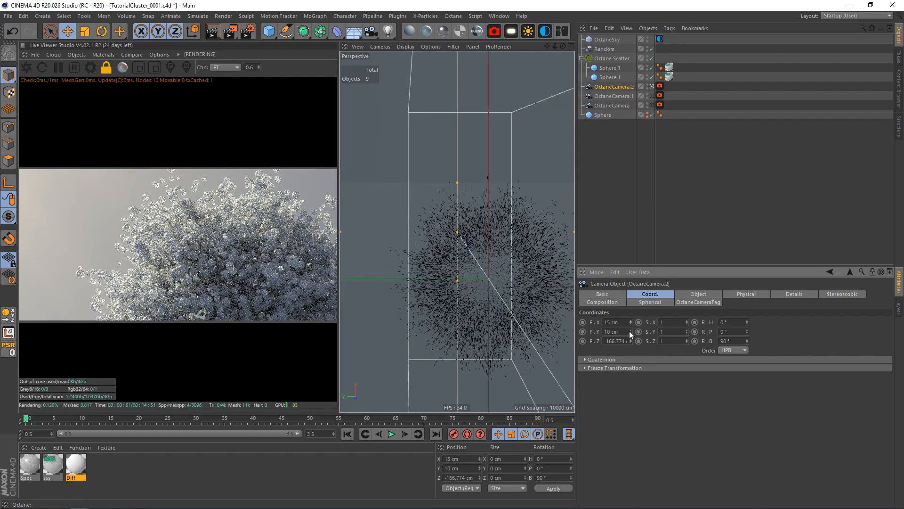
click(600, 183)
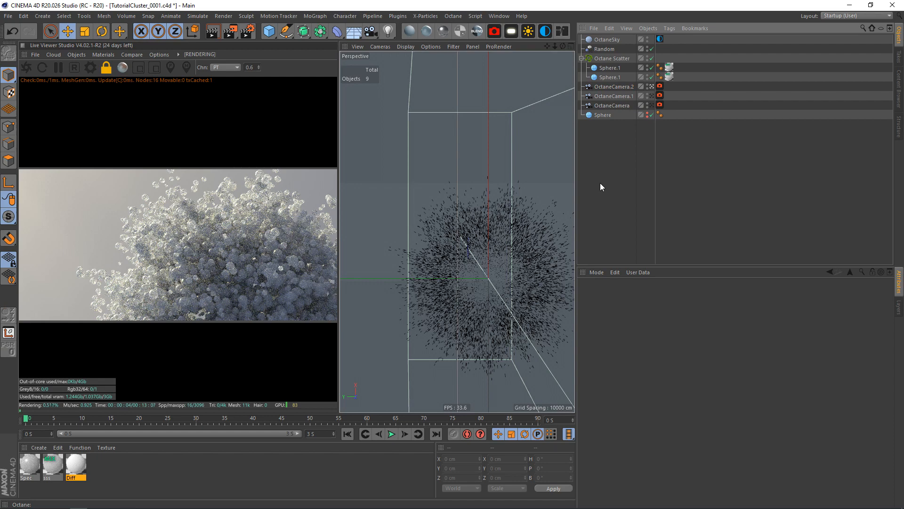
Step: Enable OctaneCamera.2's camera imager and raise bloom power so highlights glow
click(660, 86)
click(725, 295)
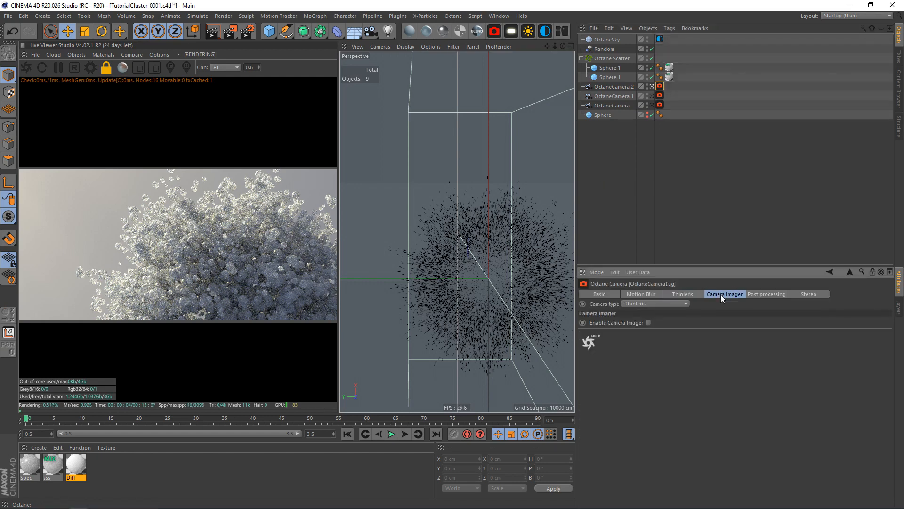
click(649, 322)
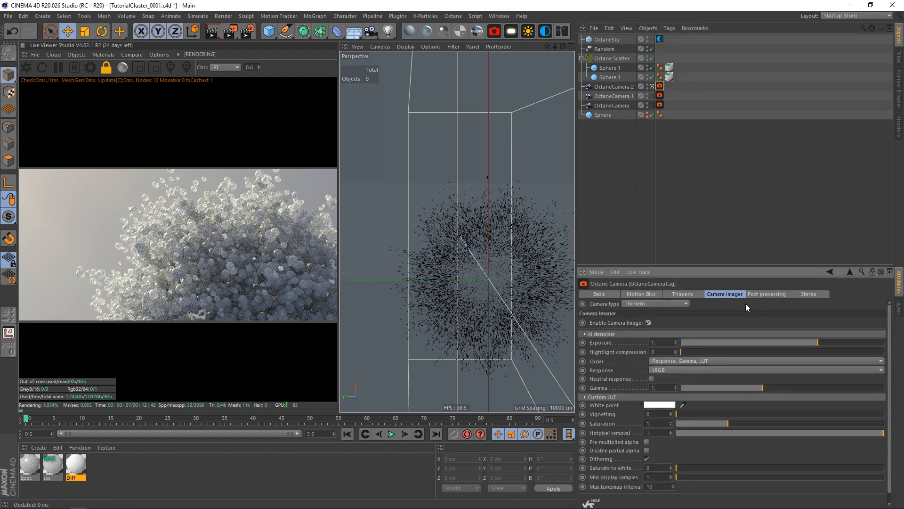
click(756, 294)
drag(779, 331, 851, 331)
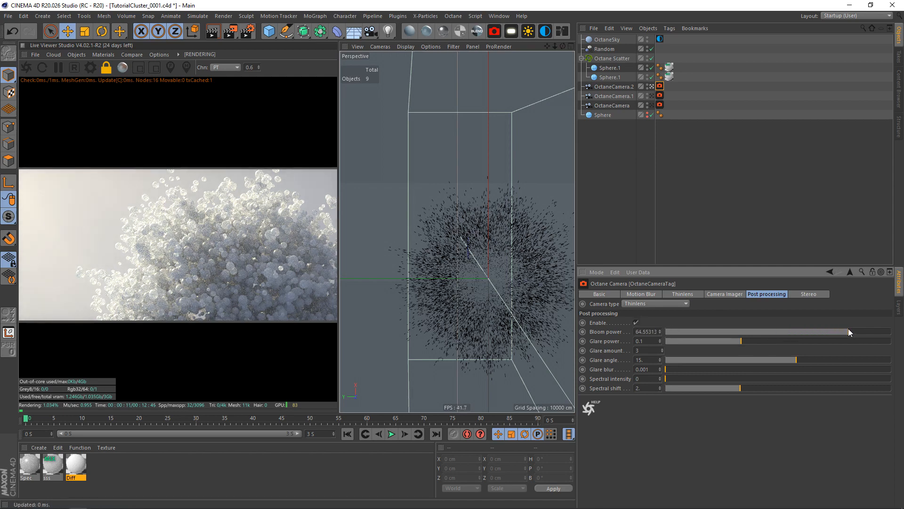
Step: Load the Kodak D65 LUT at about 0.76 strength, raise gamma and lower exposure
click(725, 294)
click(596, 399)
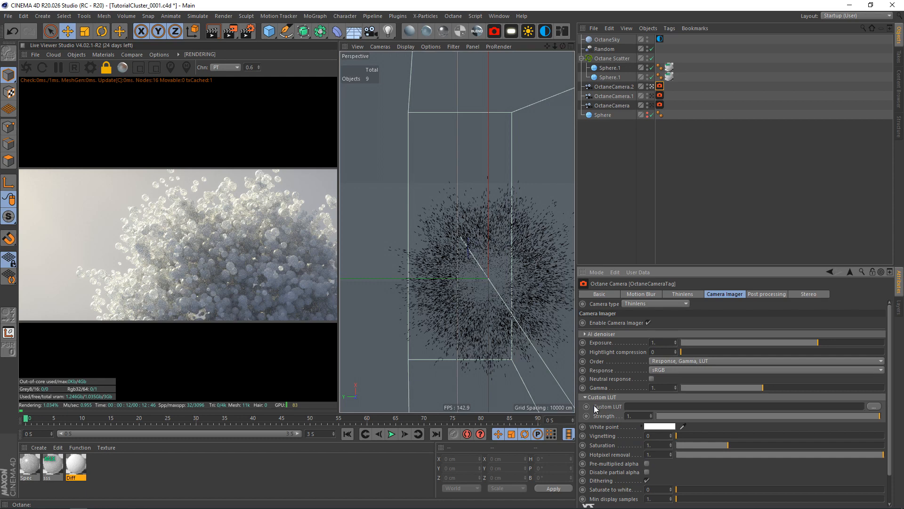
click(873, 406)
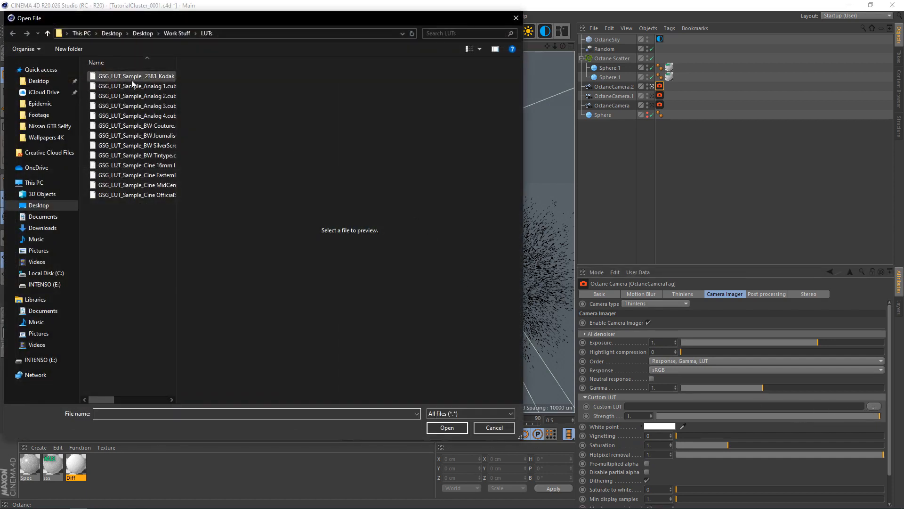
click(132, 78)
click(447, 427)
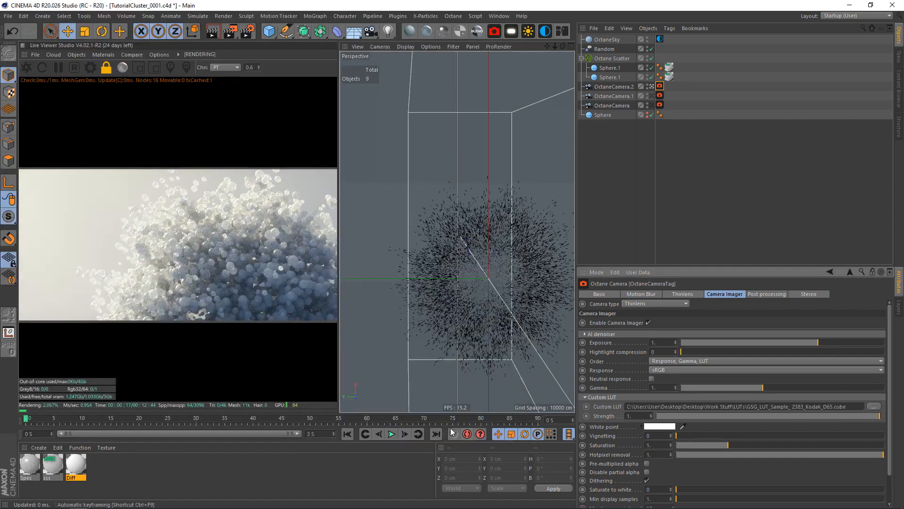
click(826, 415)
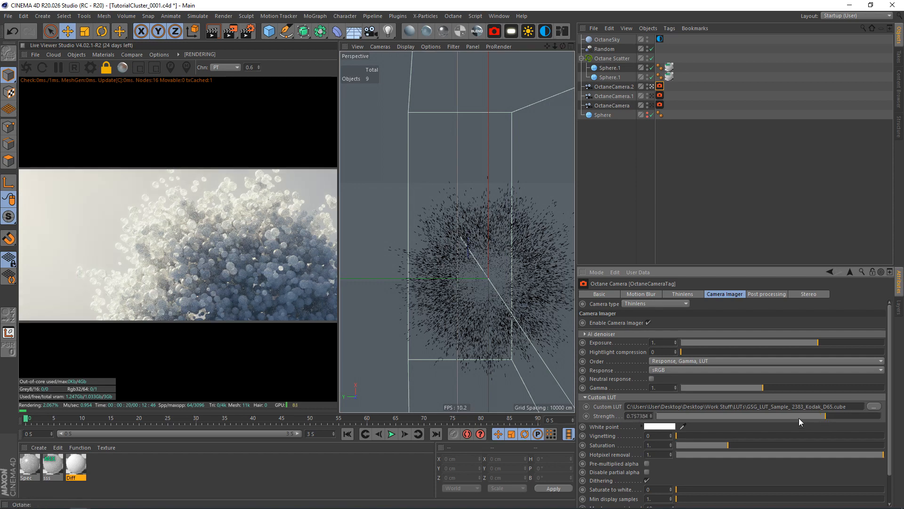
drag(775, 387, 784, 388)
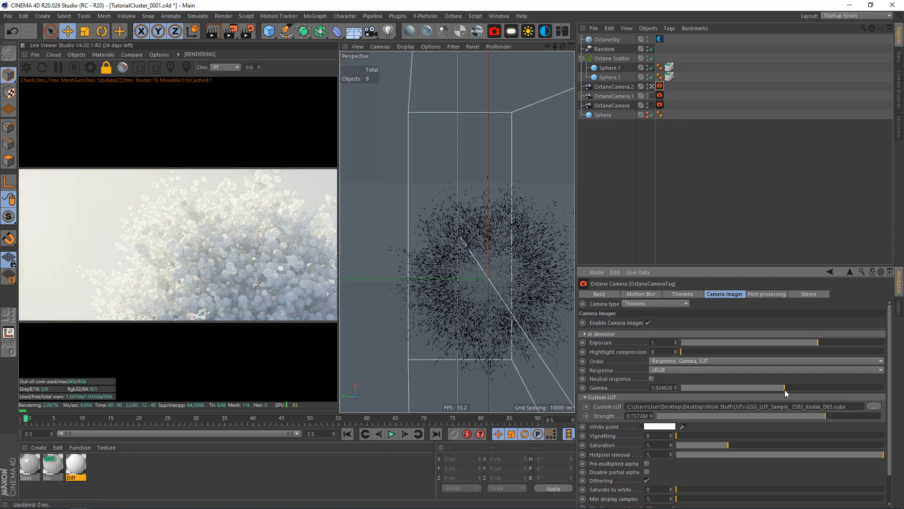
drag(817, 342, 802, 342)
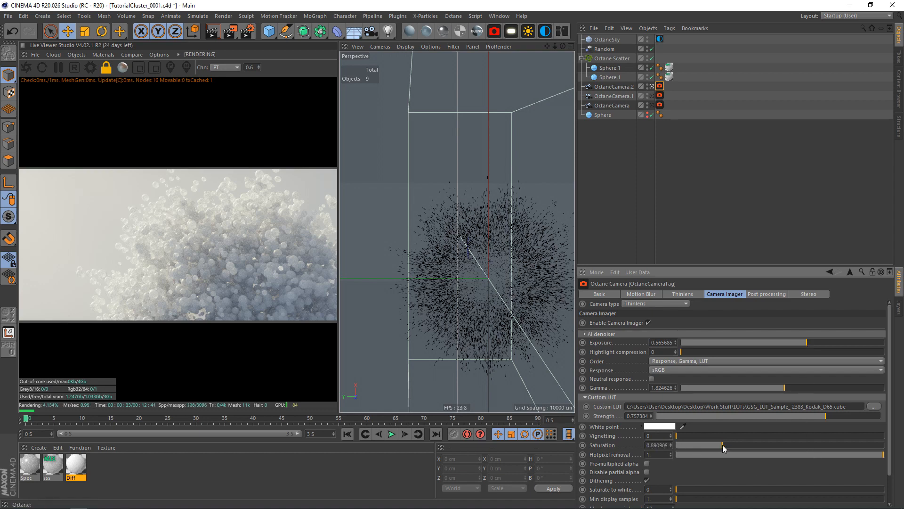
click(237, 464)
click(53, 466)
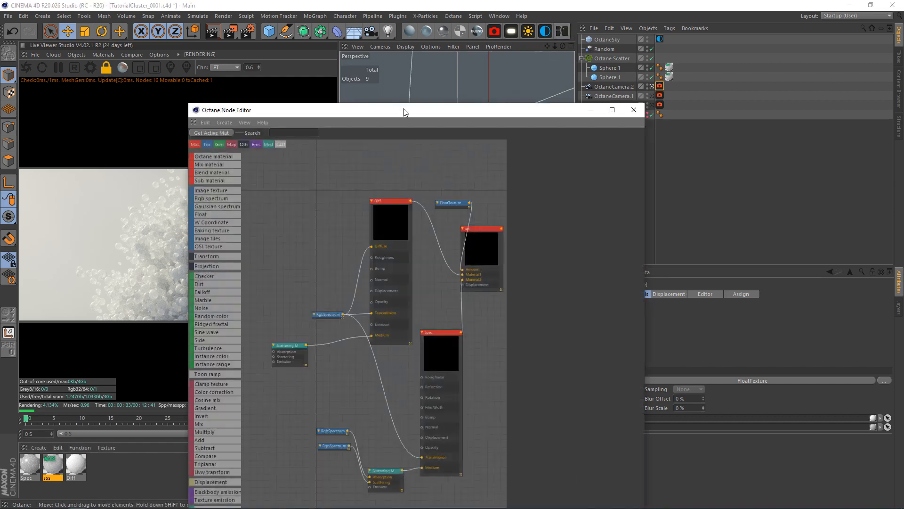
Step: Raise the Spec material's roughness float to about 0.46 in the sss node graph
drag(404, 111, 587, 62)
drag(630, 157, 504, 126)
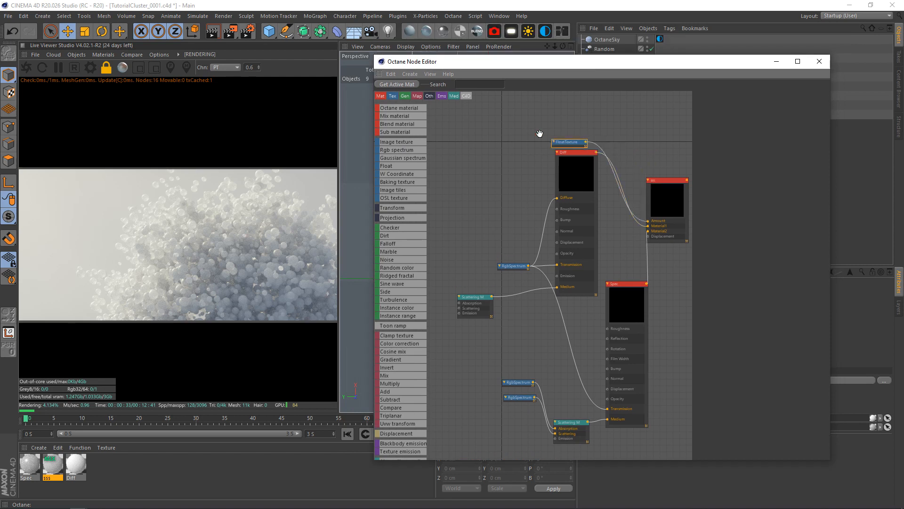
click(622, 348)
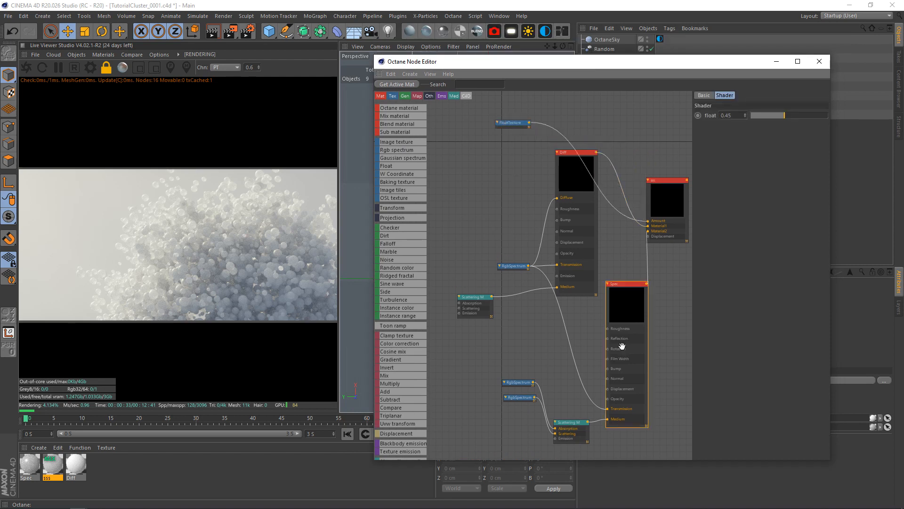
click(761, 96)
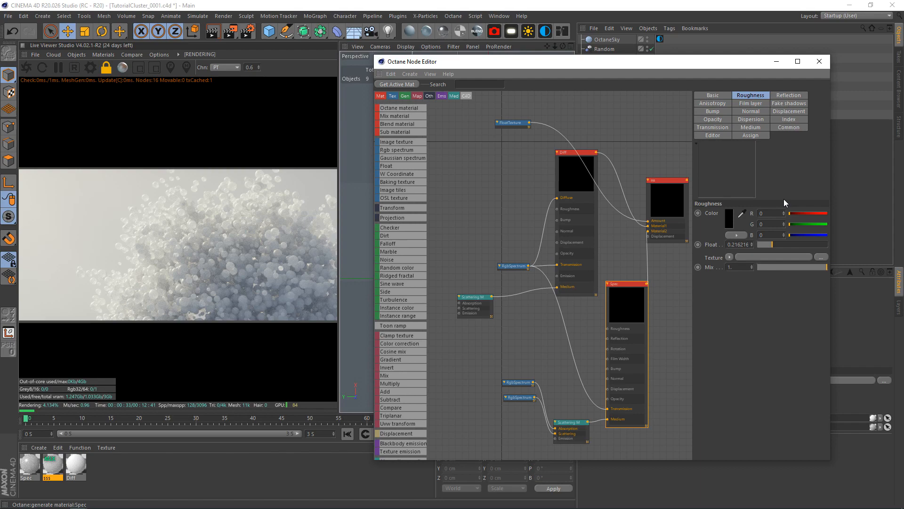
click(791, 248)
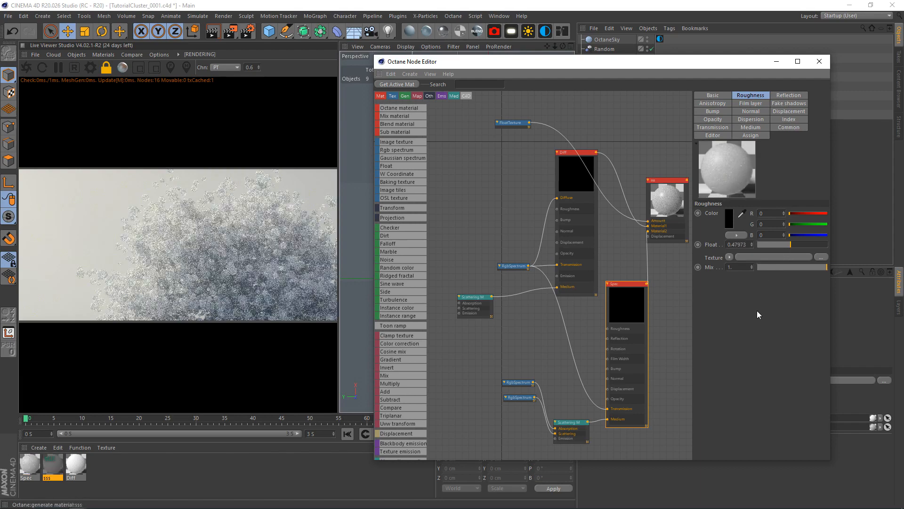
click(789, 245)
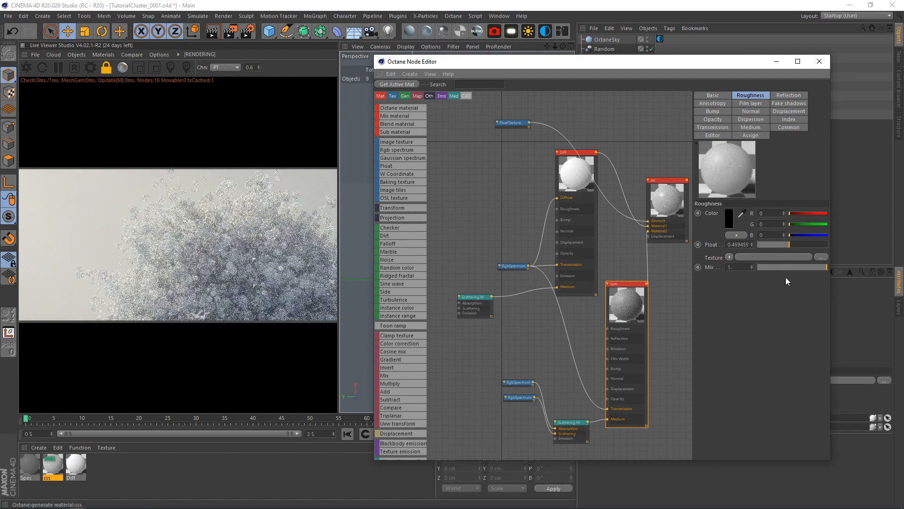
Step: Sweep the FloatTexture mix amount and settle it at about 0.54
click(505, 123)
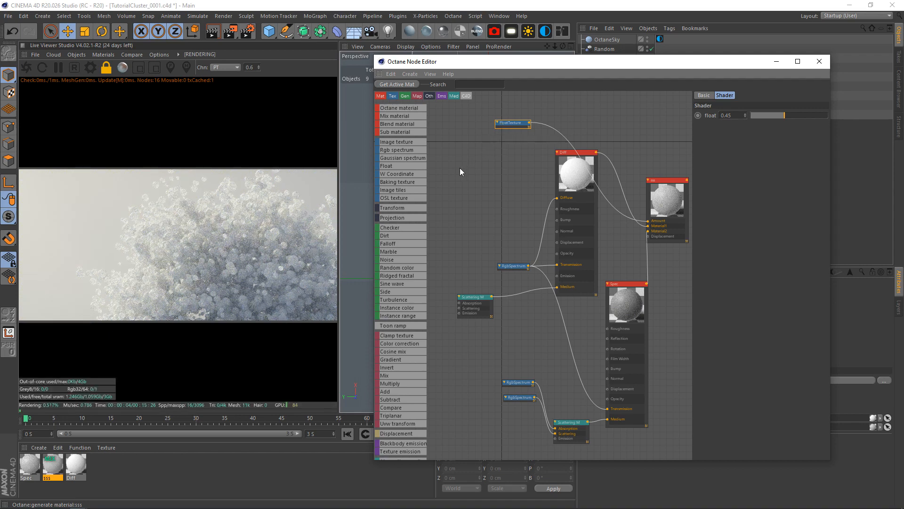
drag(752, 115, 724, 121)
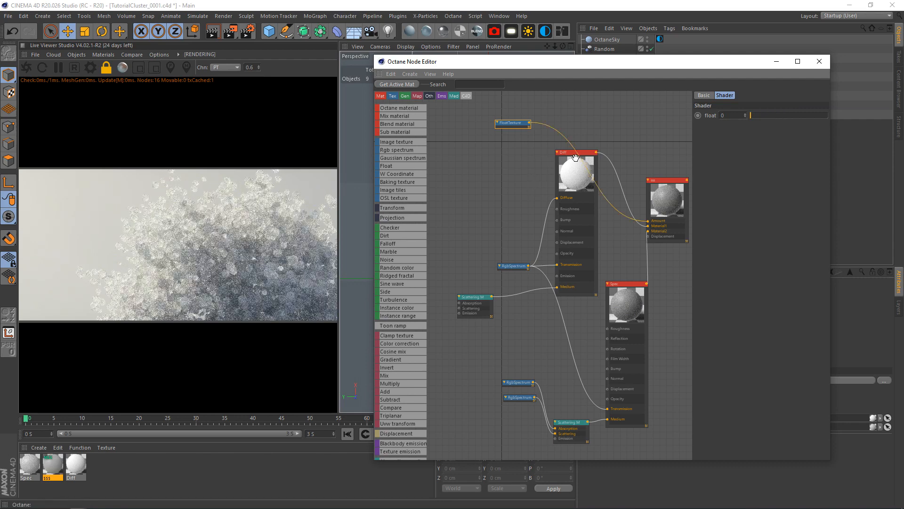
drag(506, 123, 520, 117)
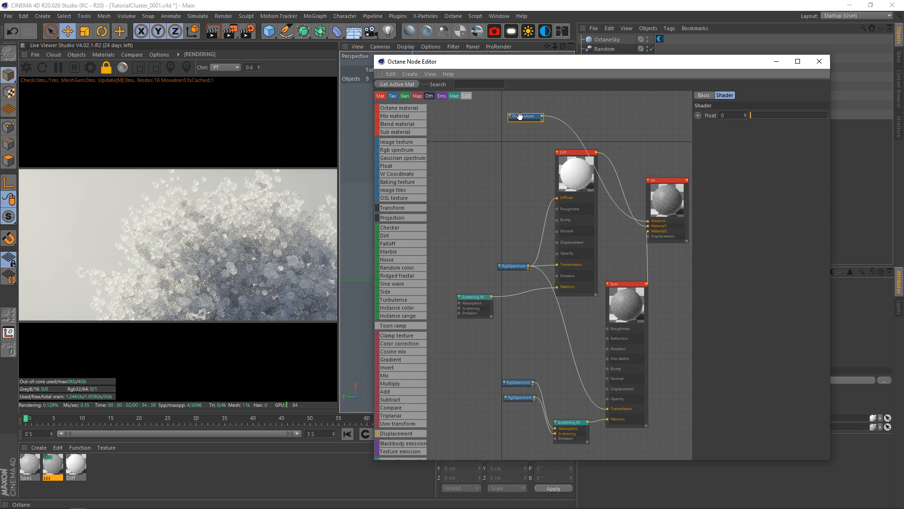
drag(751, 115, 880, 125)
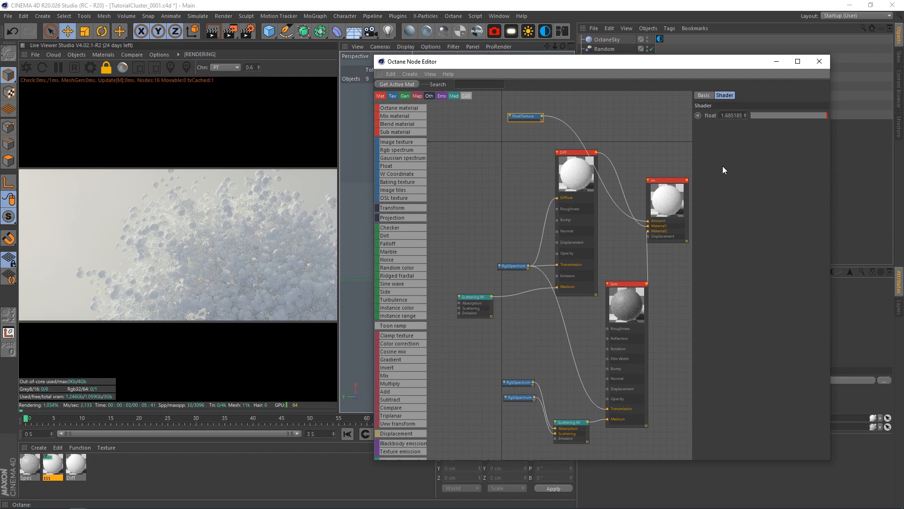
drag(785, 113, 796, 114)
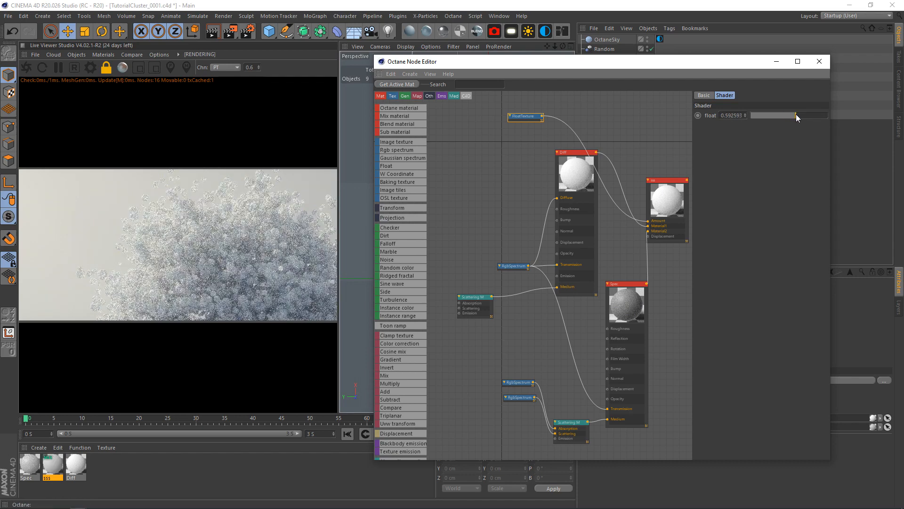
drag(796, 114, 802, 114)
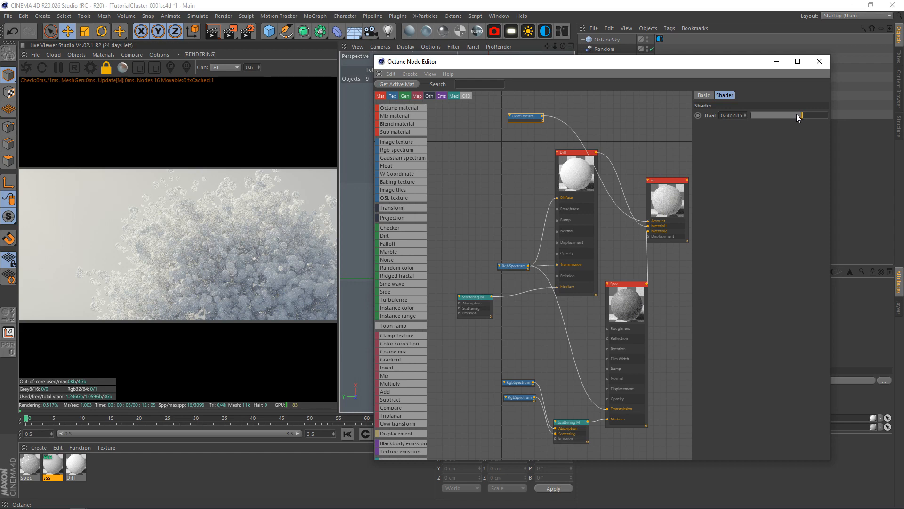
drag(796, 114, 793, 113)
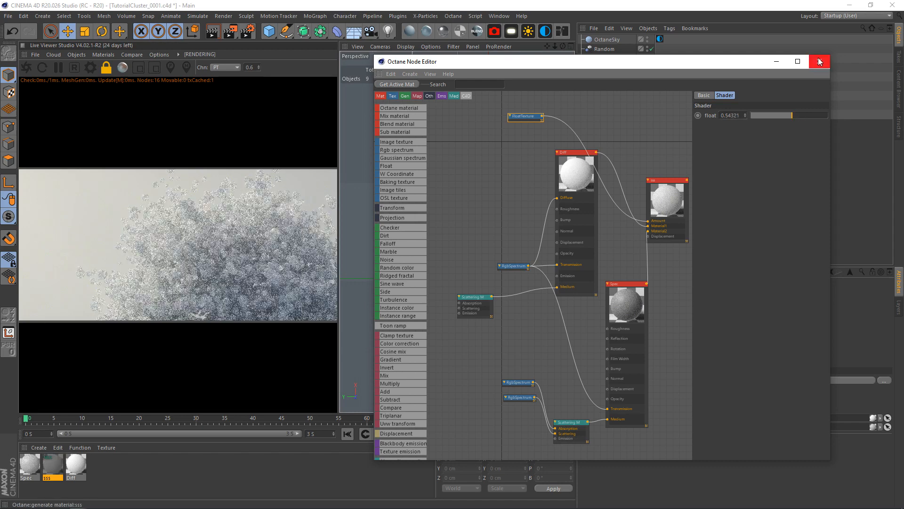
click(675, 43)
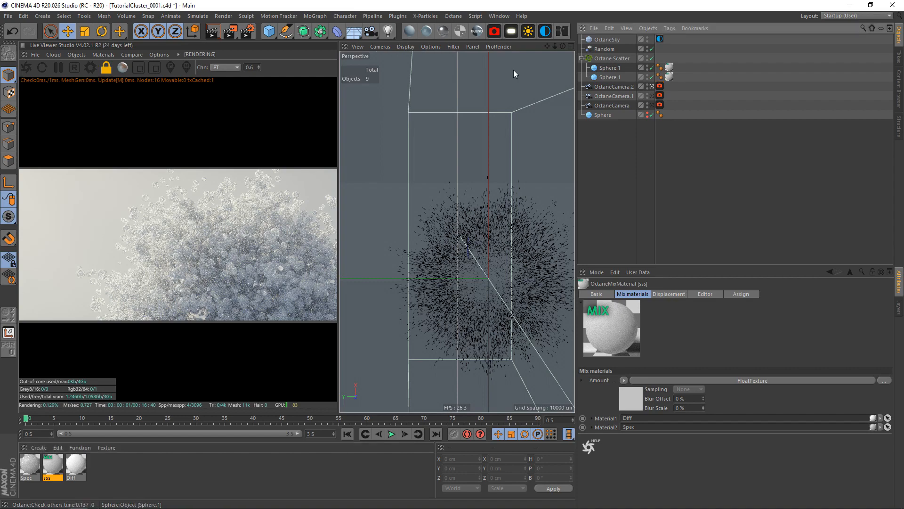
Step: Raise the Random effector's Scale parameter from 3 to about 3.17
mouse_move(555, 47)
mouse_down()
mouse_move(458, 232)
mouse_move(555, 46)
mouse_up()
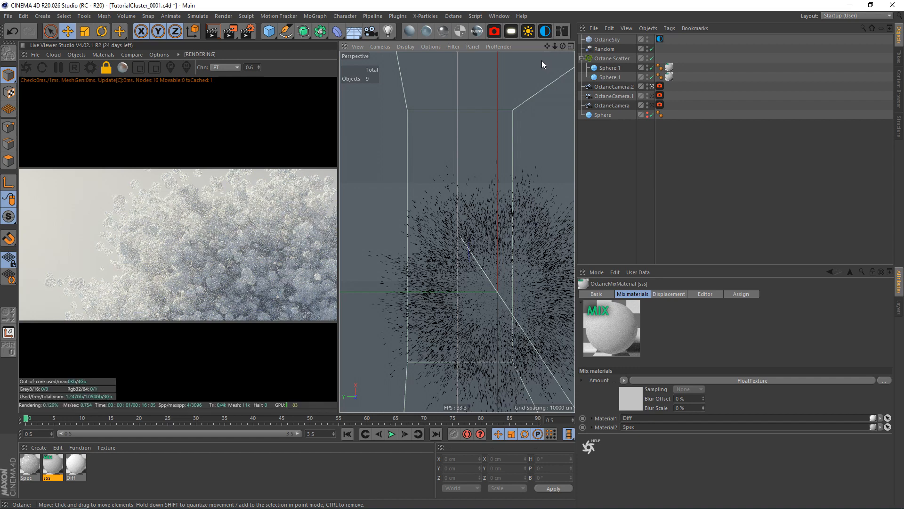
click(170, 66)
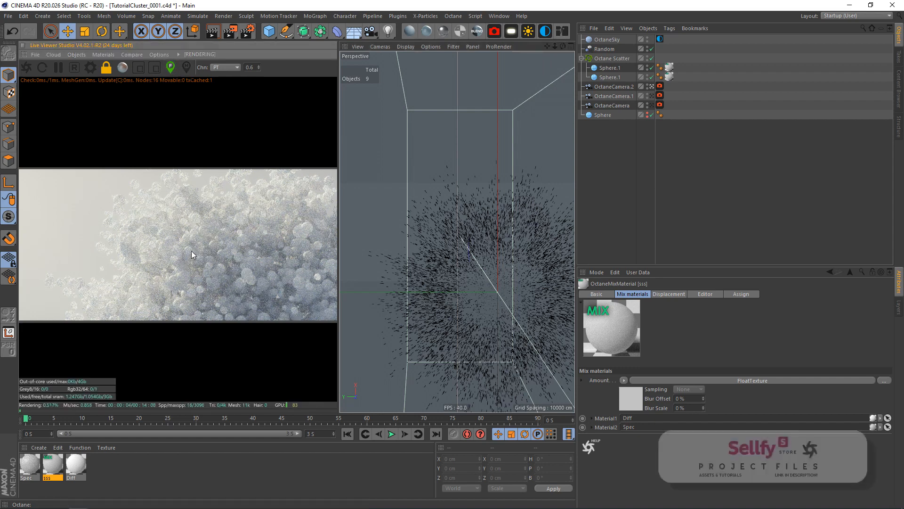
click(605, 49)
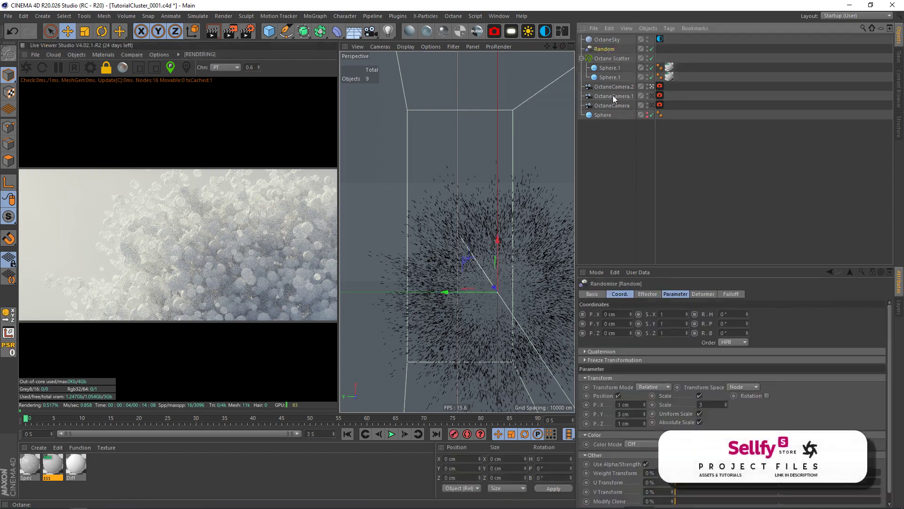
click(676, 293)
drag(725, 340, 727, 330)
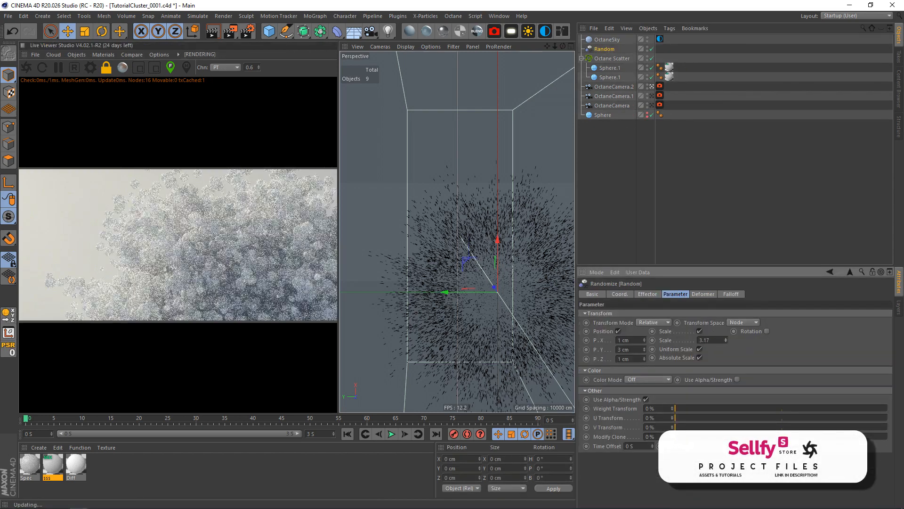
click(658, 86)
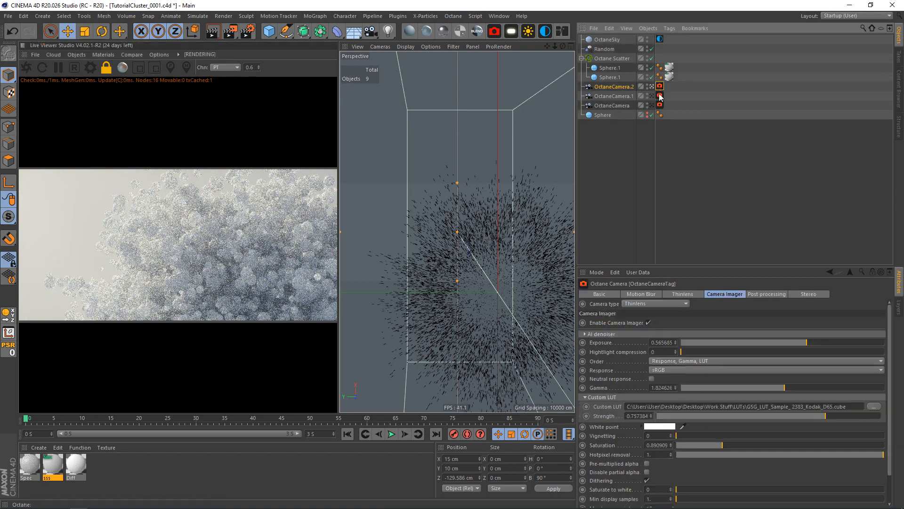
Step: Widen the Thinlens aperture to about 2.384 cm for strong bokeh and collapse the Octane Scatter group
click(683, 293)
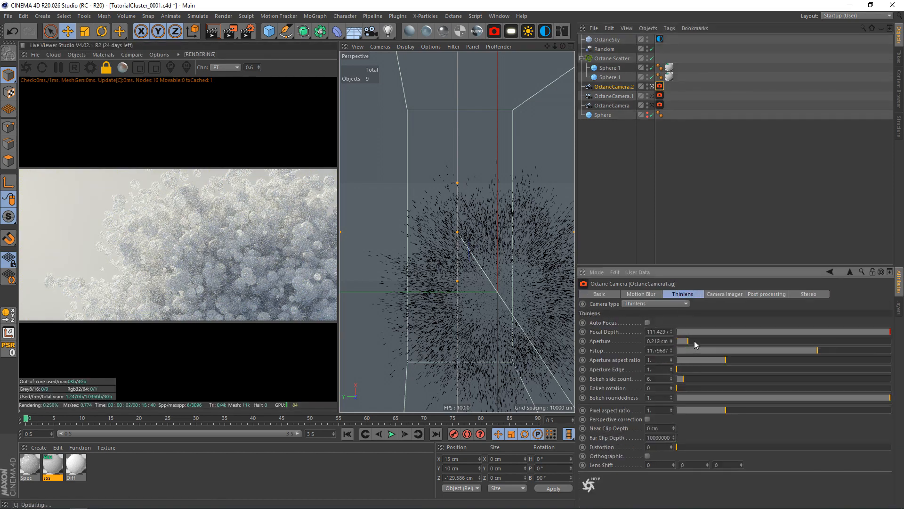
drag(695, 340, 804, 341)
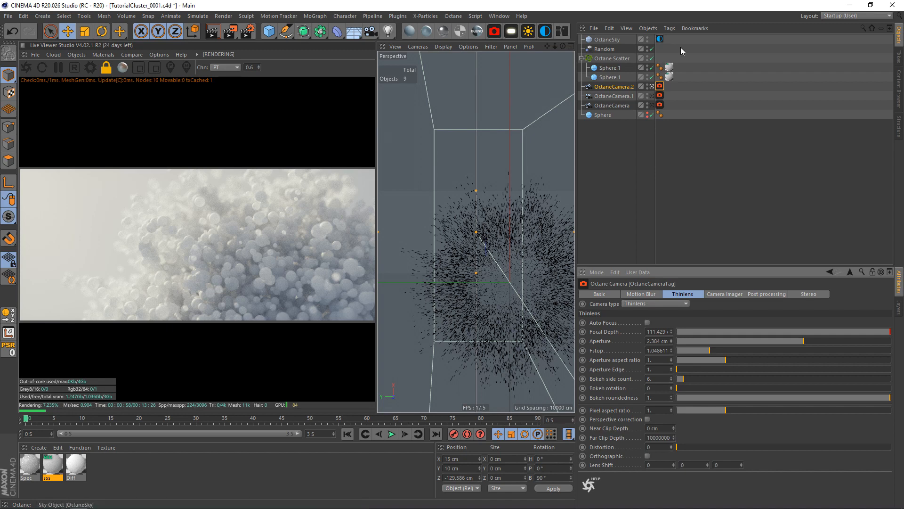
click(660, 39)
click(582, 58)
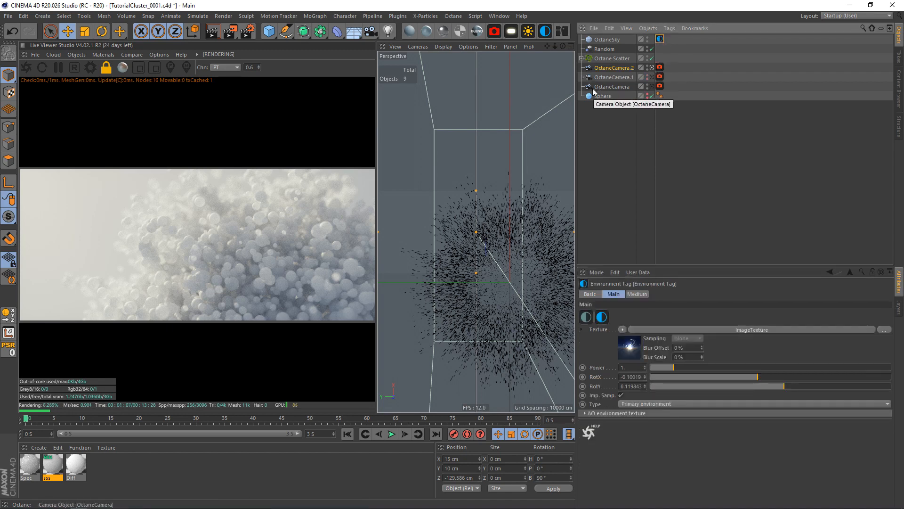
click(631, 147)
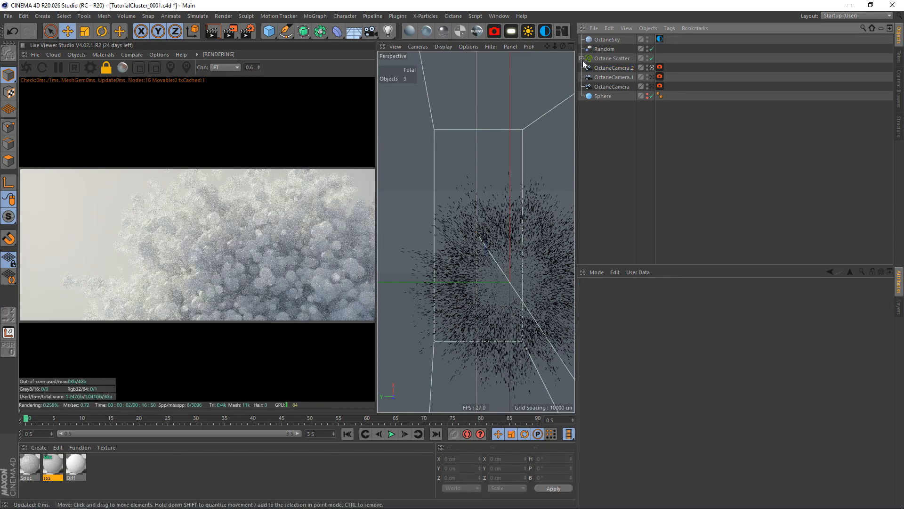
Step: Add an Octane Area Light and check its placement from top and perspective views
click(510, 34)
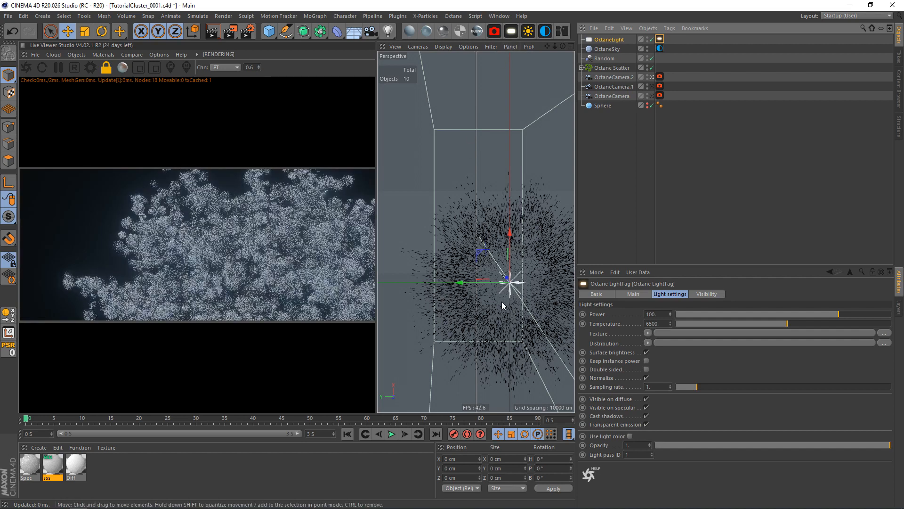
key(F2)
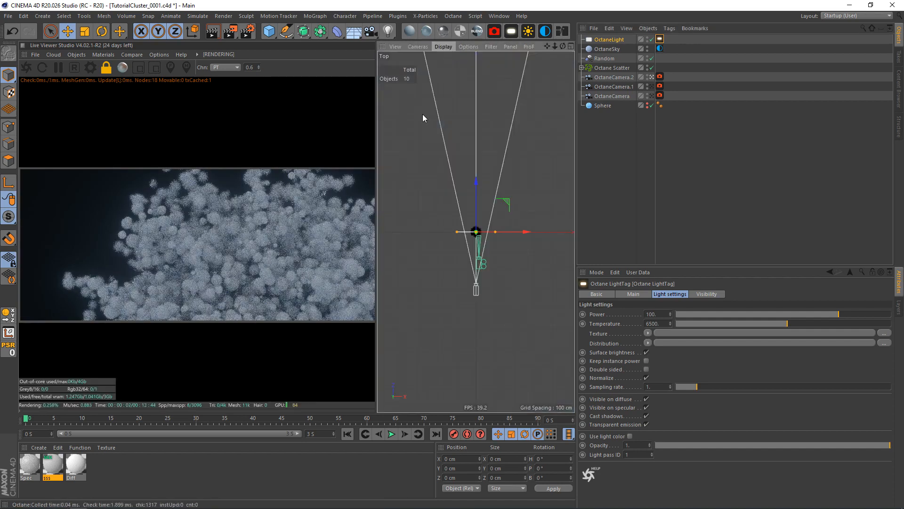
click(434, 106)
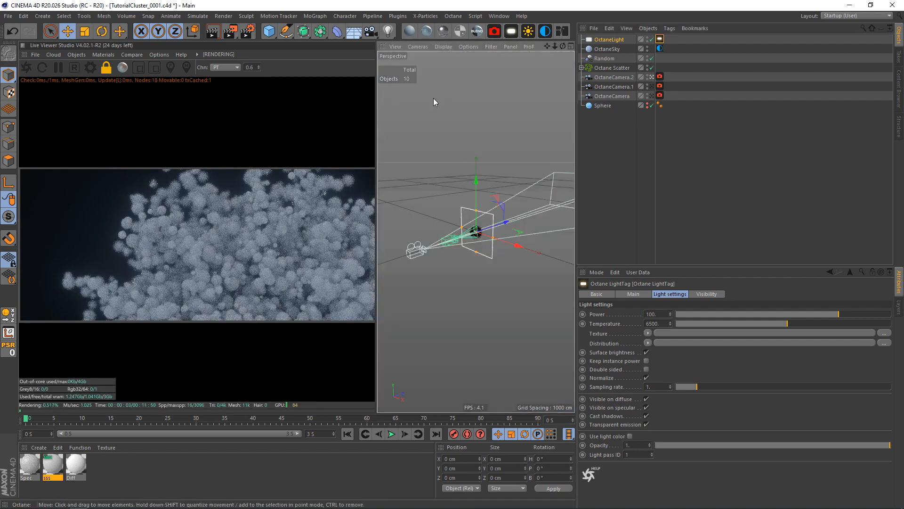
alt+drag(476, 231, 463, 224)
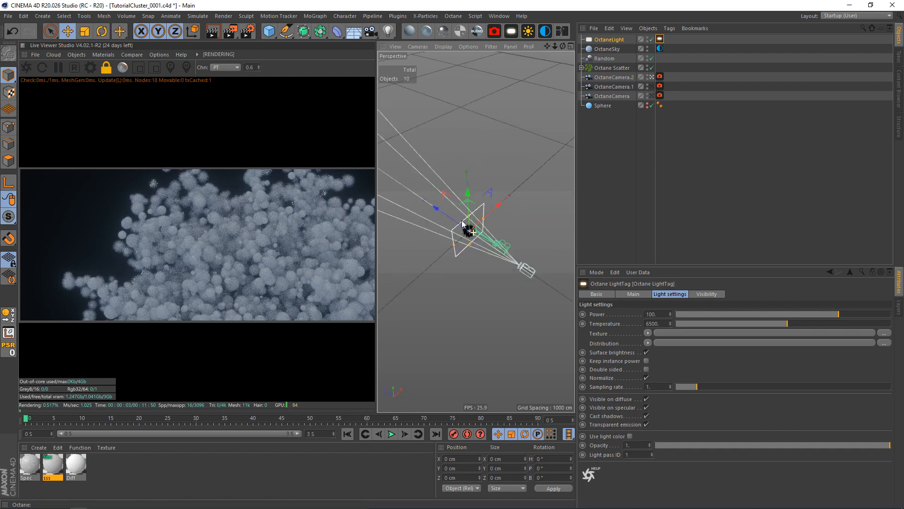
scroll(467, 227, up, 3)
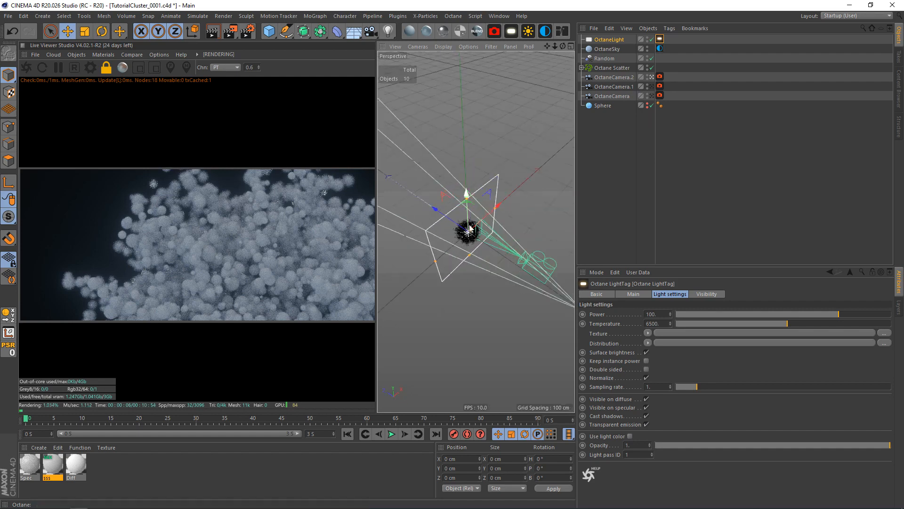
Step: Rotate the light to P -90° facing straight down and lift it above the cluster on Y
key(r)
drag(470, 228, 452, 210)
key(e)
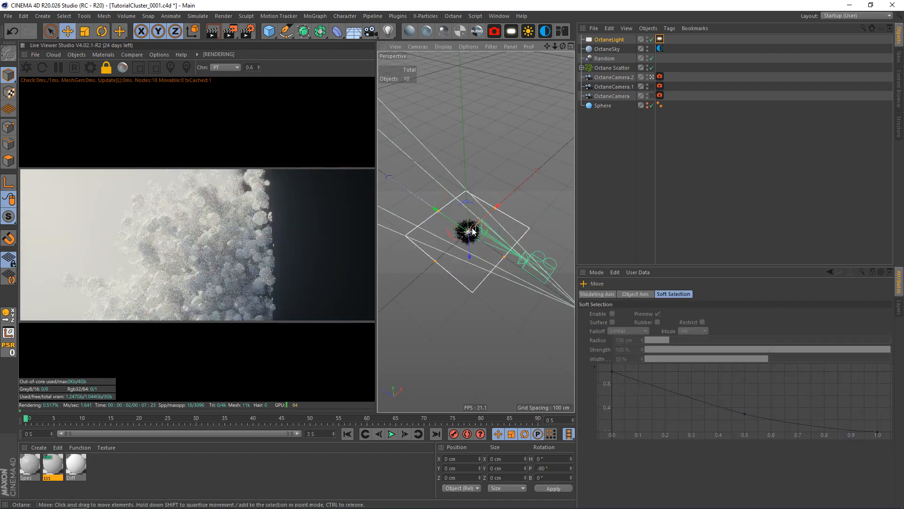
mouse_move(472, 251)
mouse_down()
mouse_move(526, 243)
mouse_move(467, 220)
mouse_up()
click(660, 40)
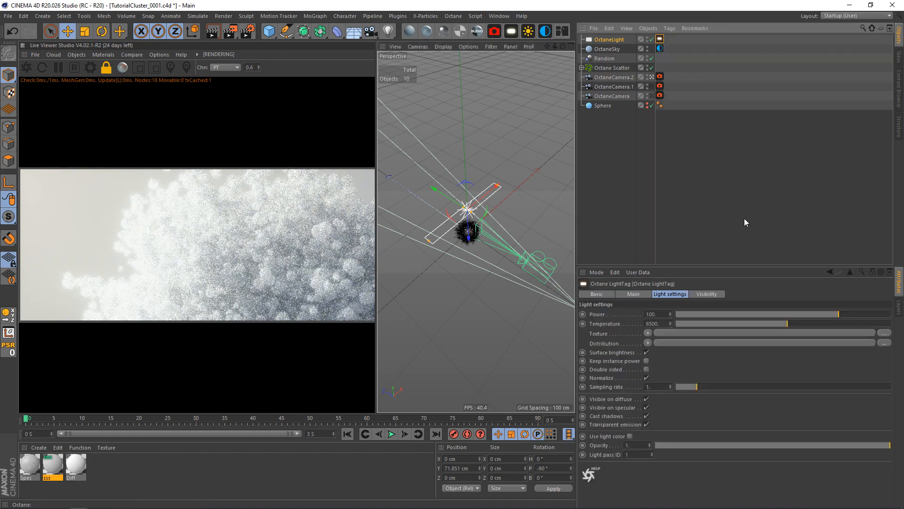
click(649, 343)
mouse_move(670, 286)
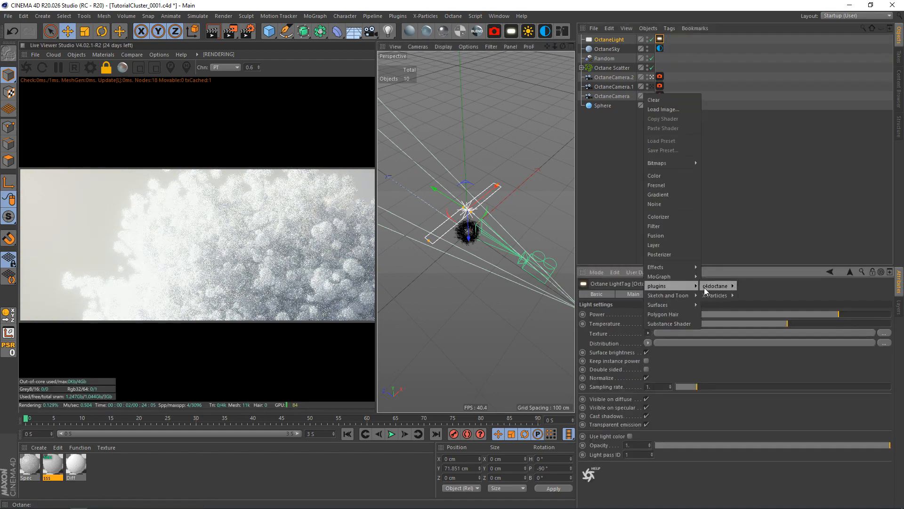
Step: Texture the light with a Falloffmap ranging about 0.03–0.69, raise its temperature, set height near 62 cm
click(752, 210)
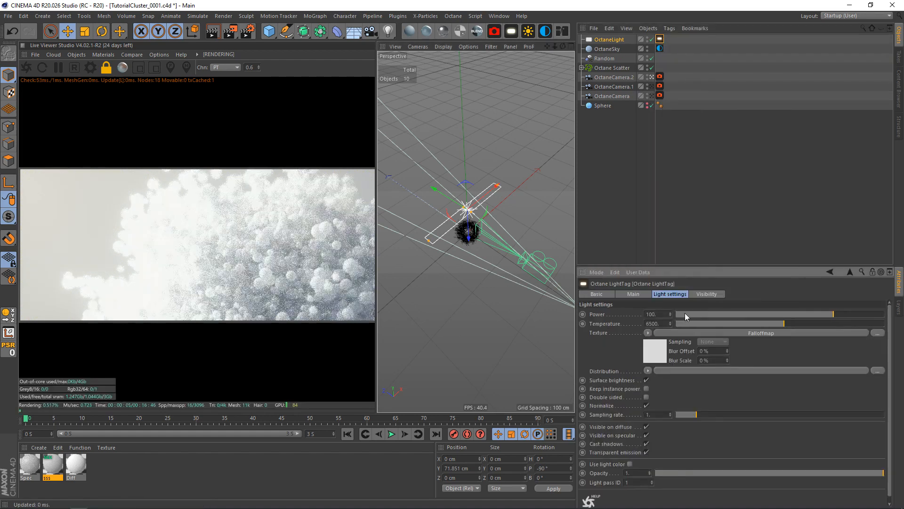
mouse_move(777, 324)
mouse_down()
mouse_move(806, 327)
mouse_move(782, 323)
mouse_up()
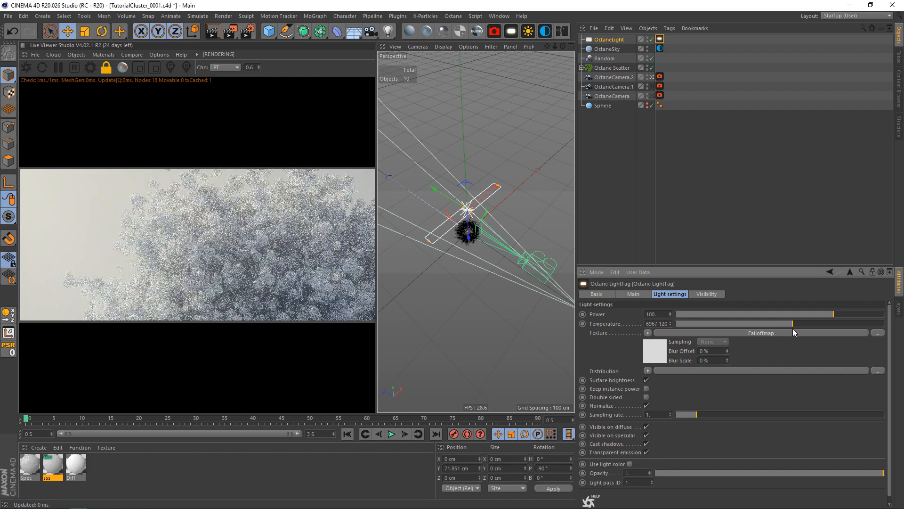
click(650, 357)
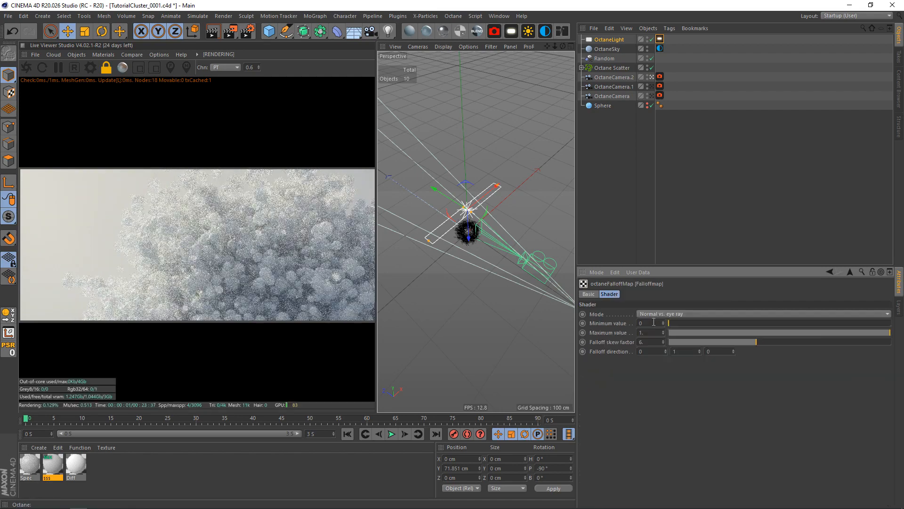
drag(675, 323, 676, 323)
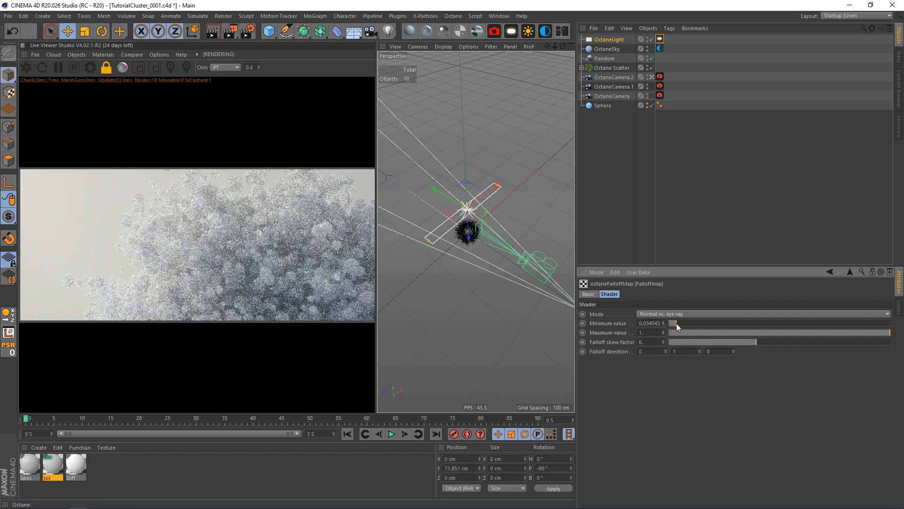
drag(830, 332, 822, 333)
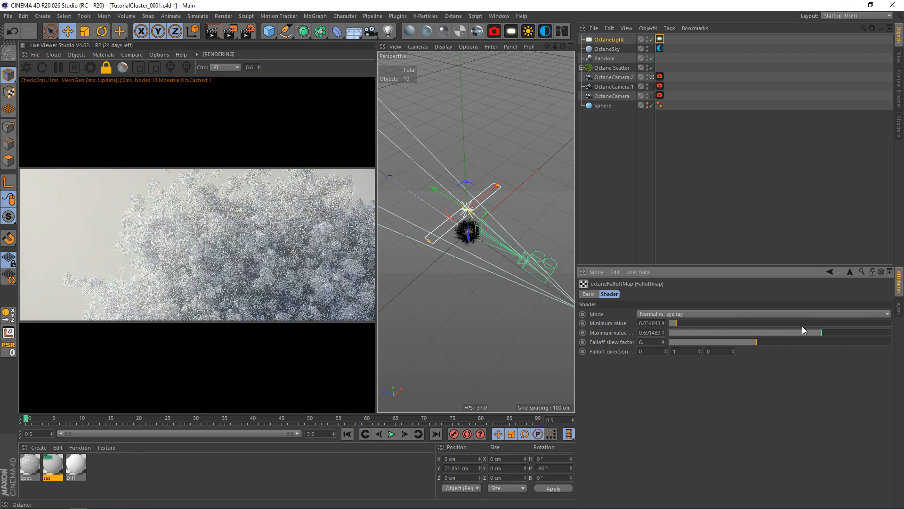
drag(472, 237, 469, 246)
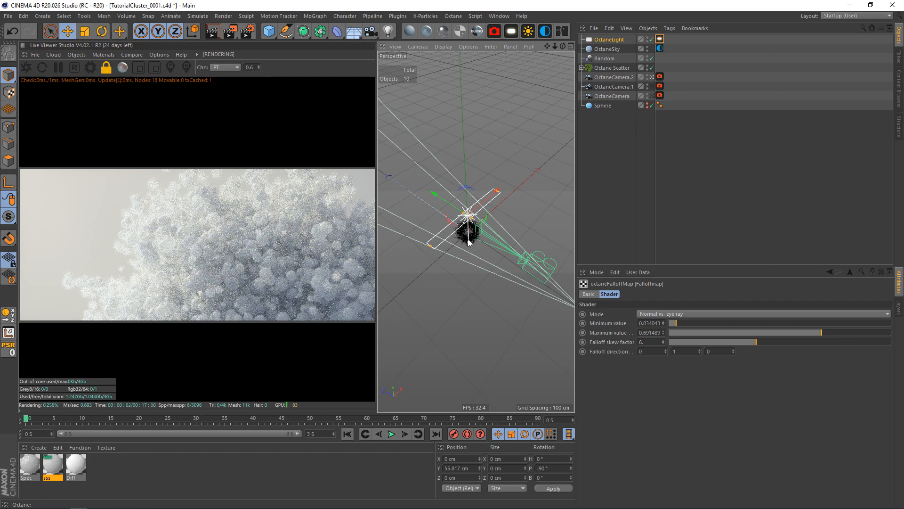
drag(469, 244, 468, 239)
Step: Duplicate the OctaneLight and zero the copy's Y position and pitch rotation
click(609, 40)
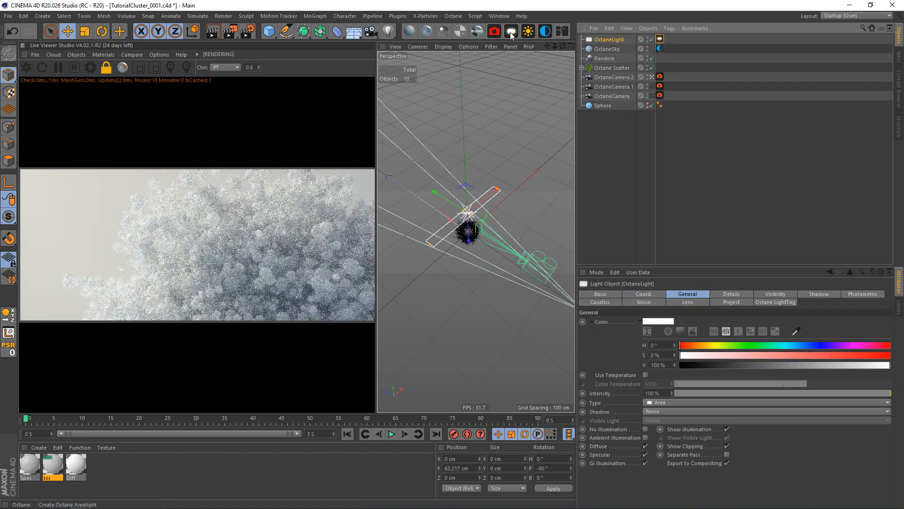
key(ctrl+c)
key(ctrl+v)
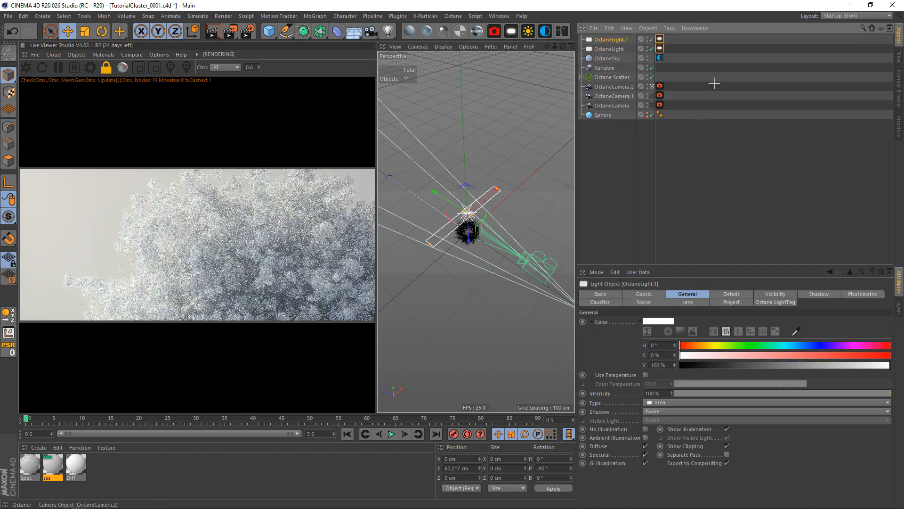
click(646, 294)
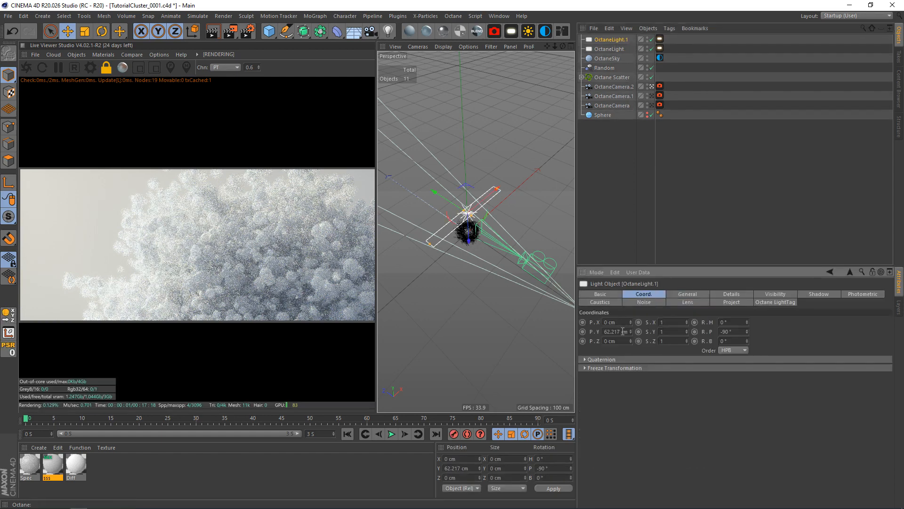
double_click(615, 332)
text(0)
key(Return)
double_click(727, 332)
text(0)
key(Return)
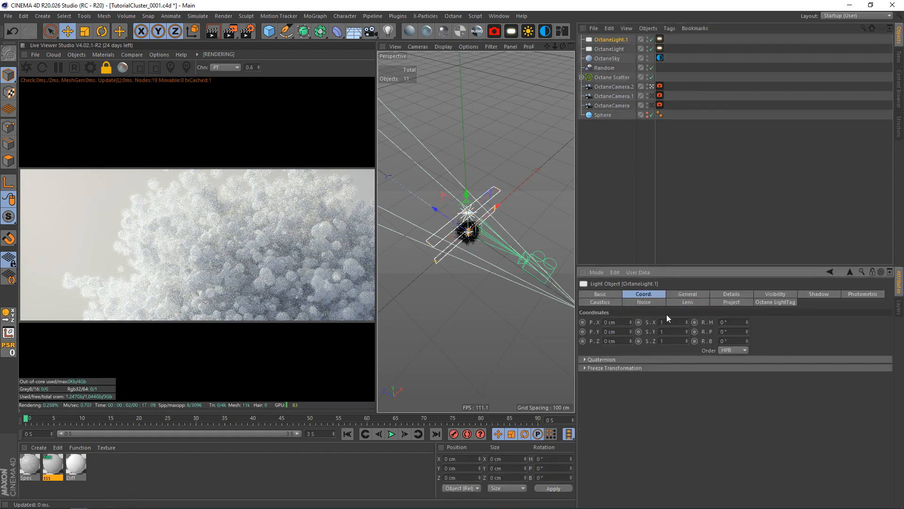
Step: Turn the second light to a 90° heading and move it out beside the cluster at about X 114 cm
key(r)
drag(471, 257, 511, 241)
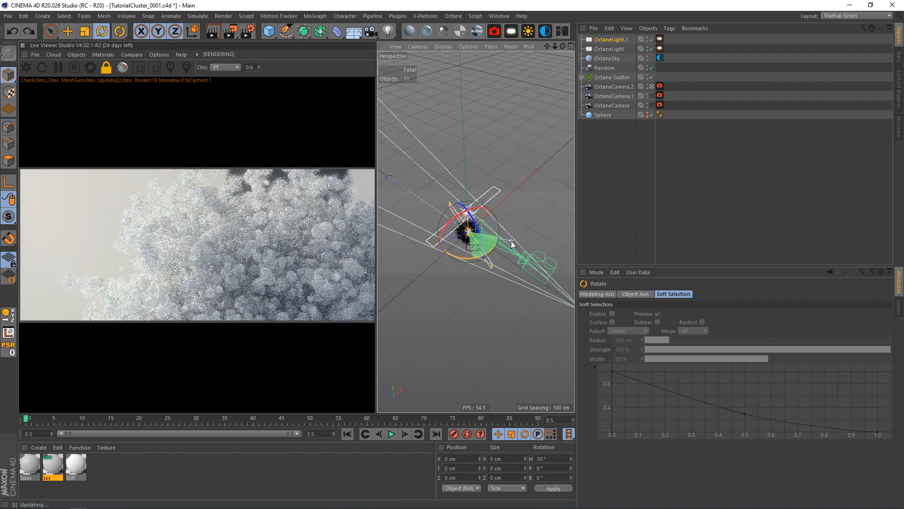
drag(511, 241, 506, 226)
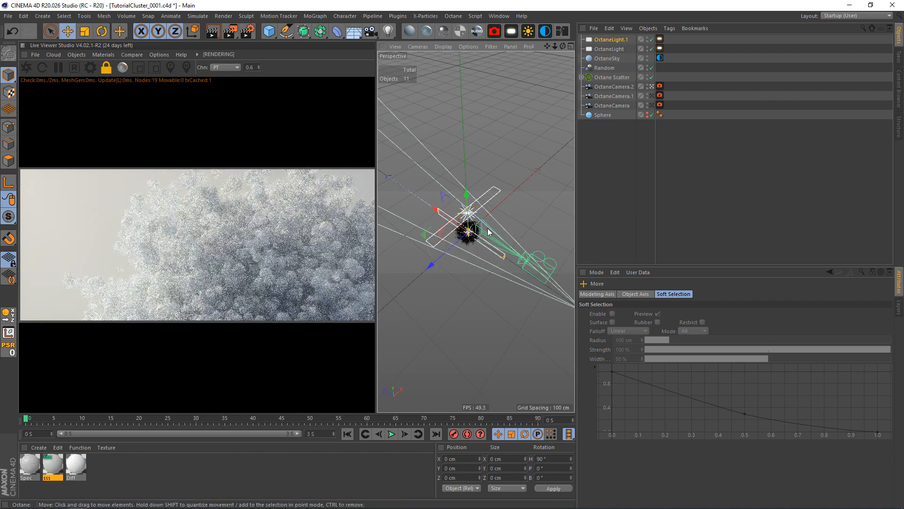
drag(466, 243, 501, 222)
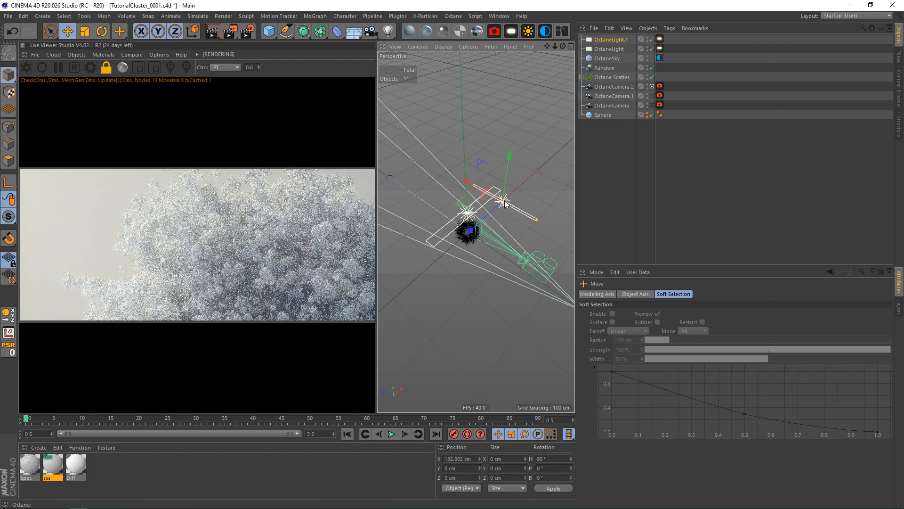
drag(505, 203, 461, 238)
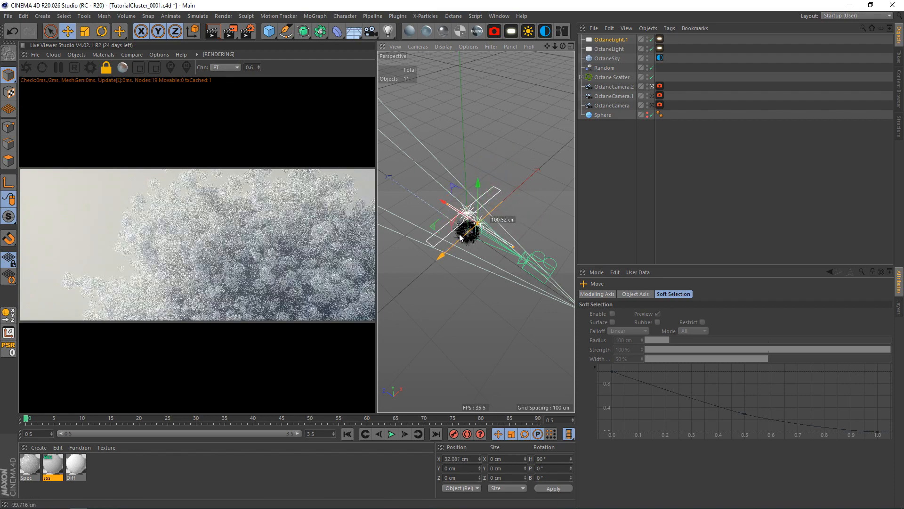
drag(460, 238, 494, 225)
Step: Lower the second light's colour temperature to a warmer 4229 K and deselect everything
click(659, 39)
drag(765, 319, 743, 324)
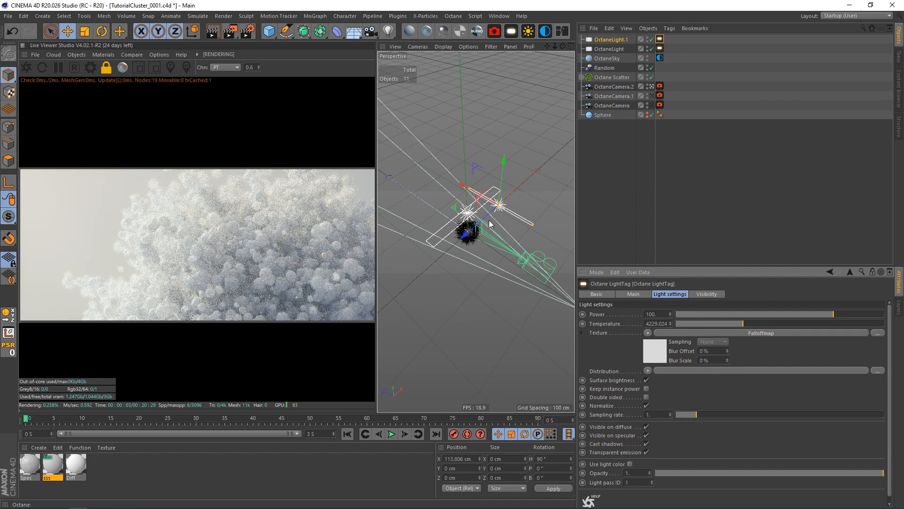
click(686, 210)
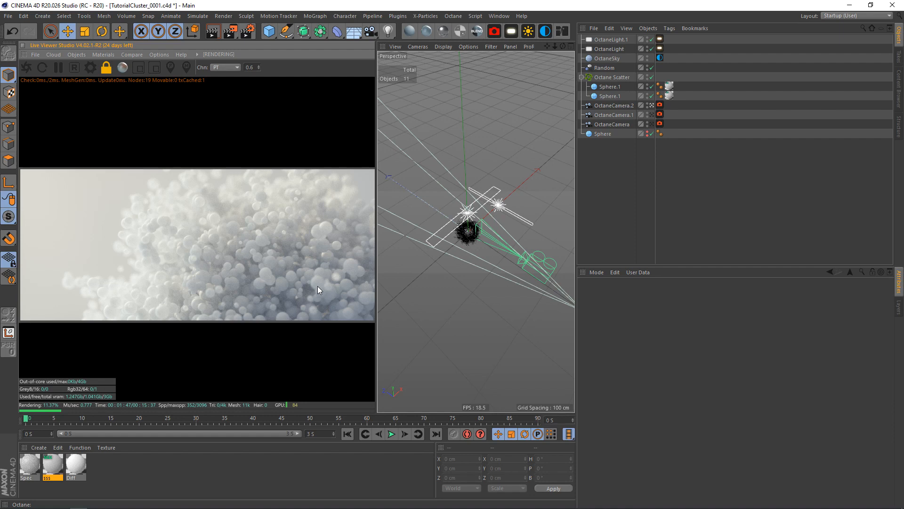
Step: Select and deselect Sphere.1 in the scatter, then save the TutorialCluster_0001 project
click(610, 95)
click(609, 173)
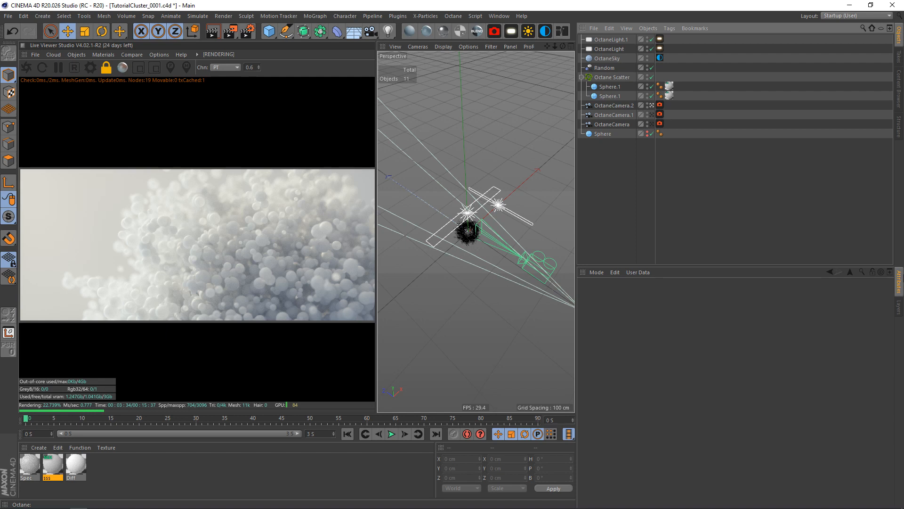
key(ctrl+s)
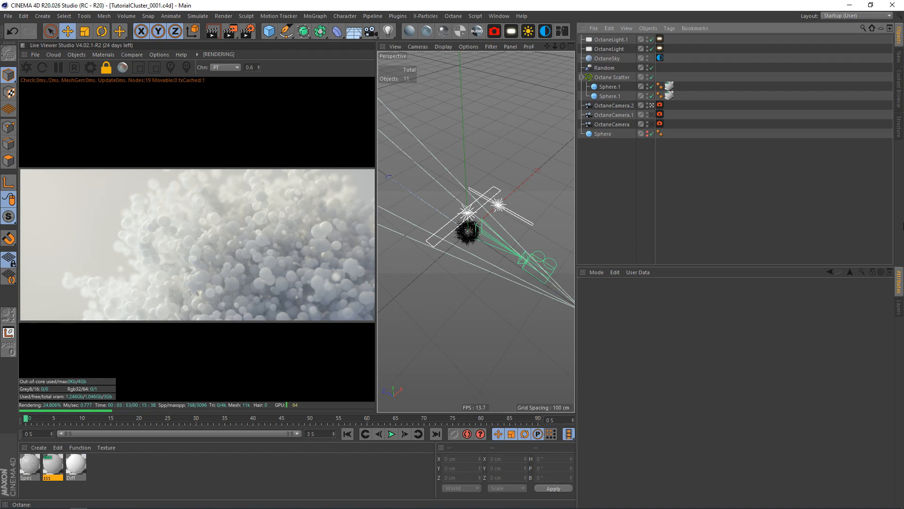